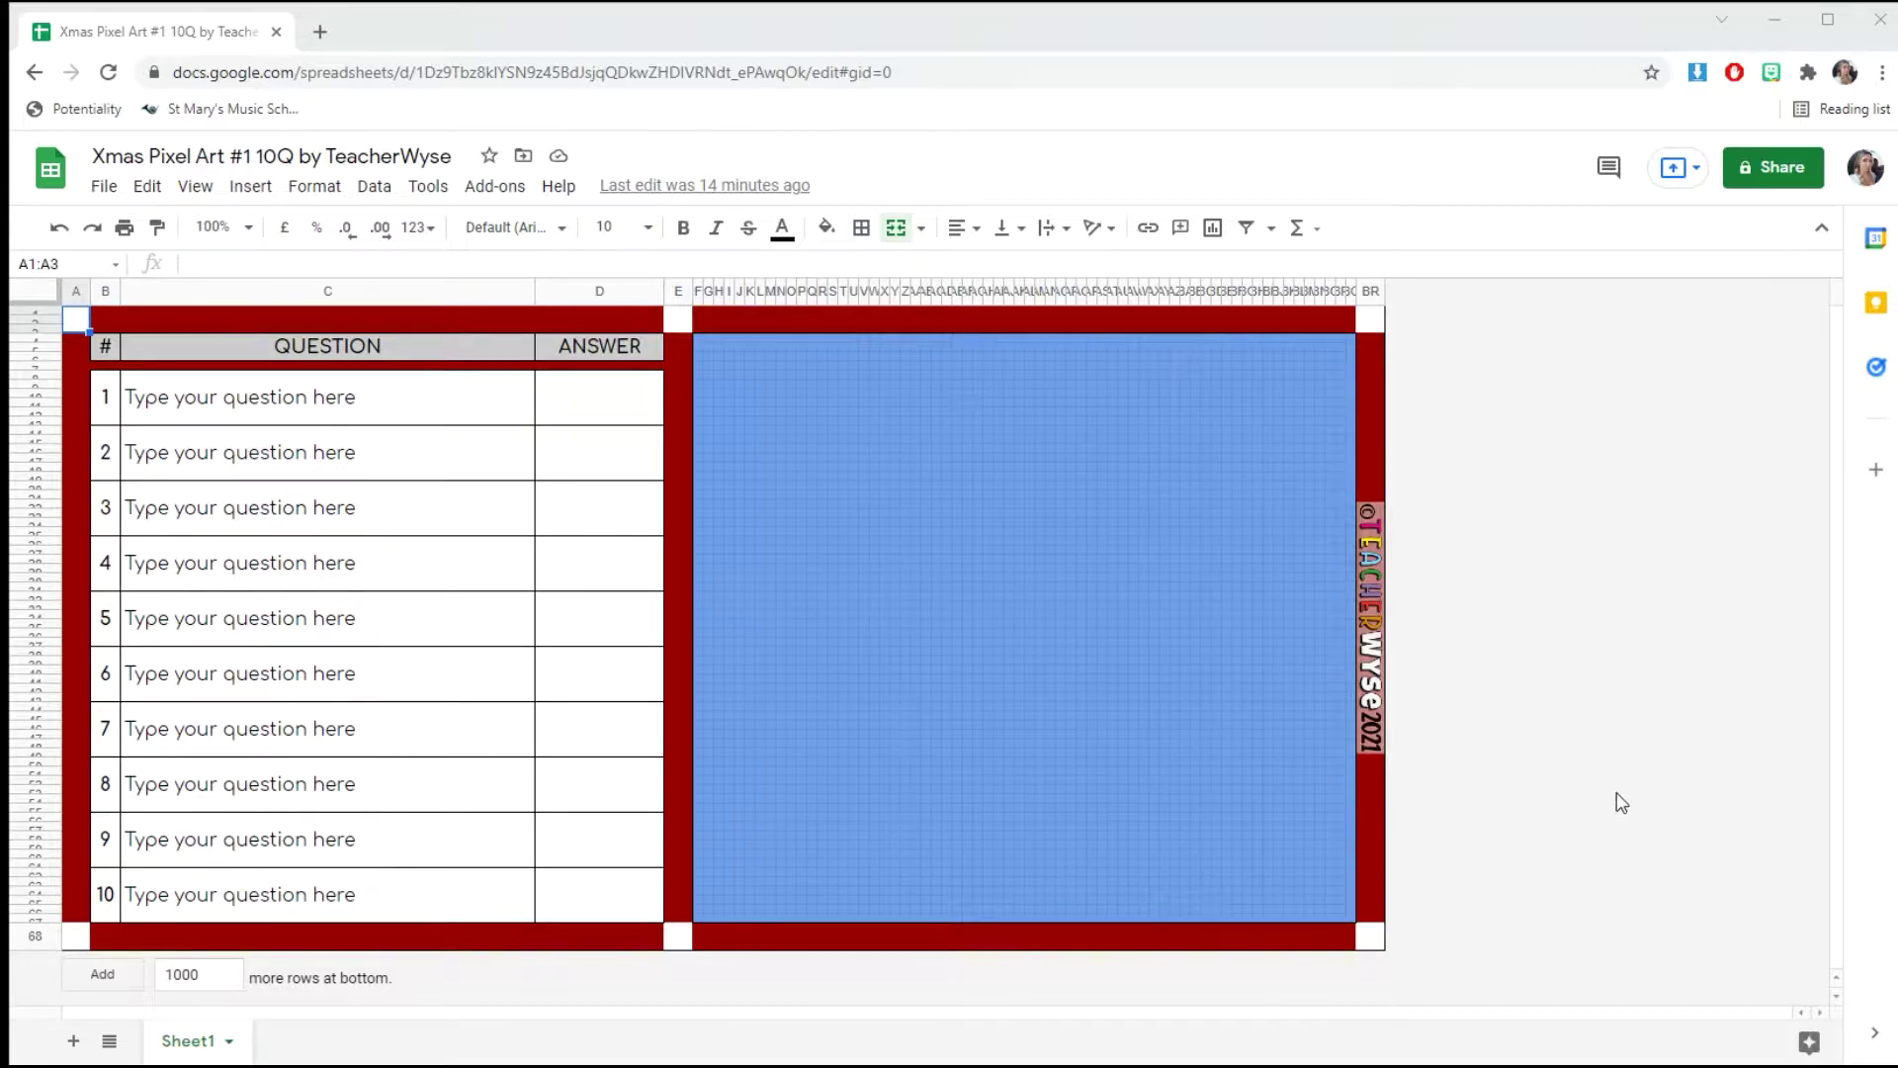
Enter answers 1 through 5 in the first five ANSWER cells.
{"action": "left_click", "coordinate": [1371, 568]}
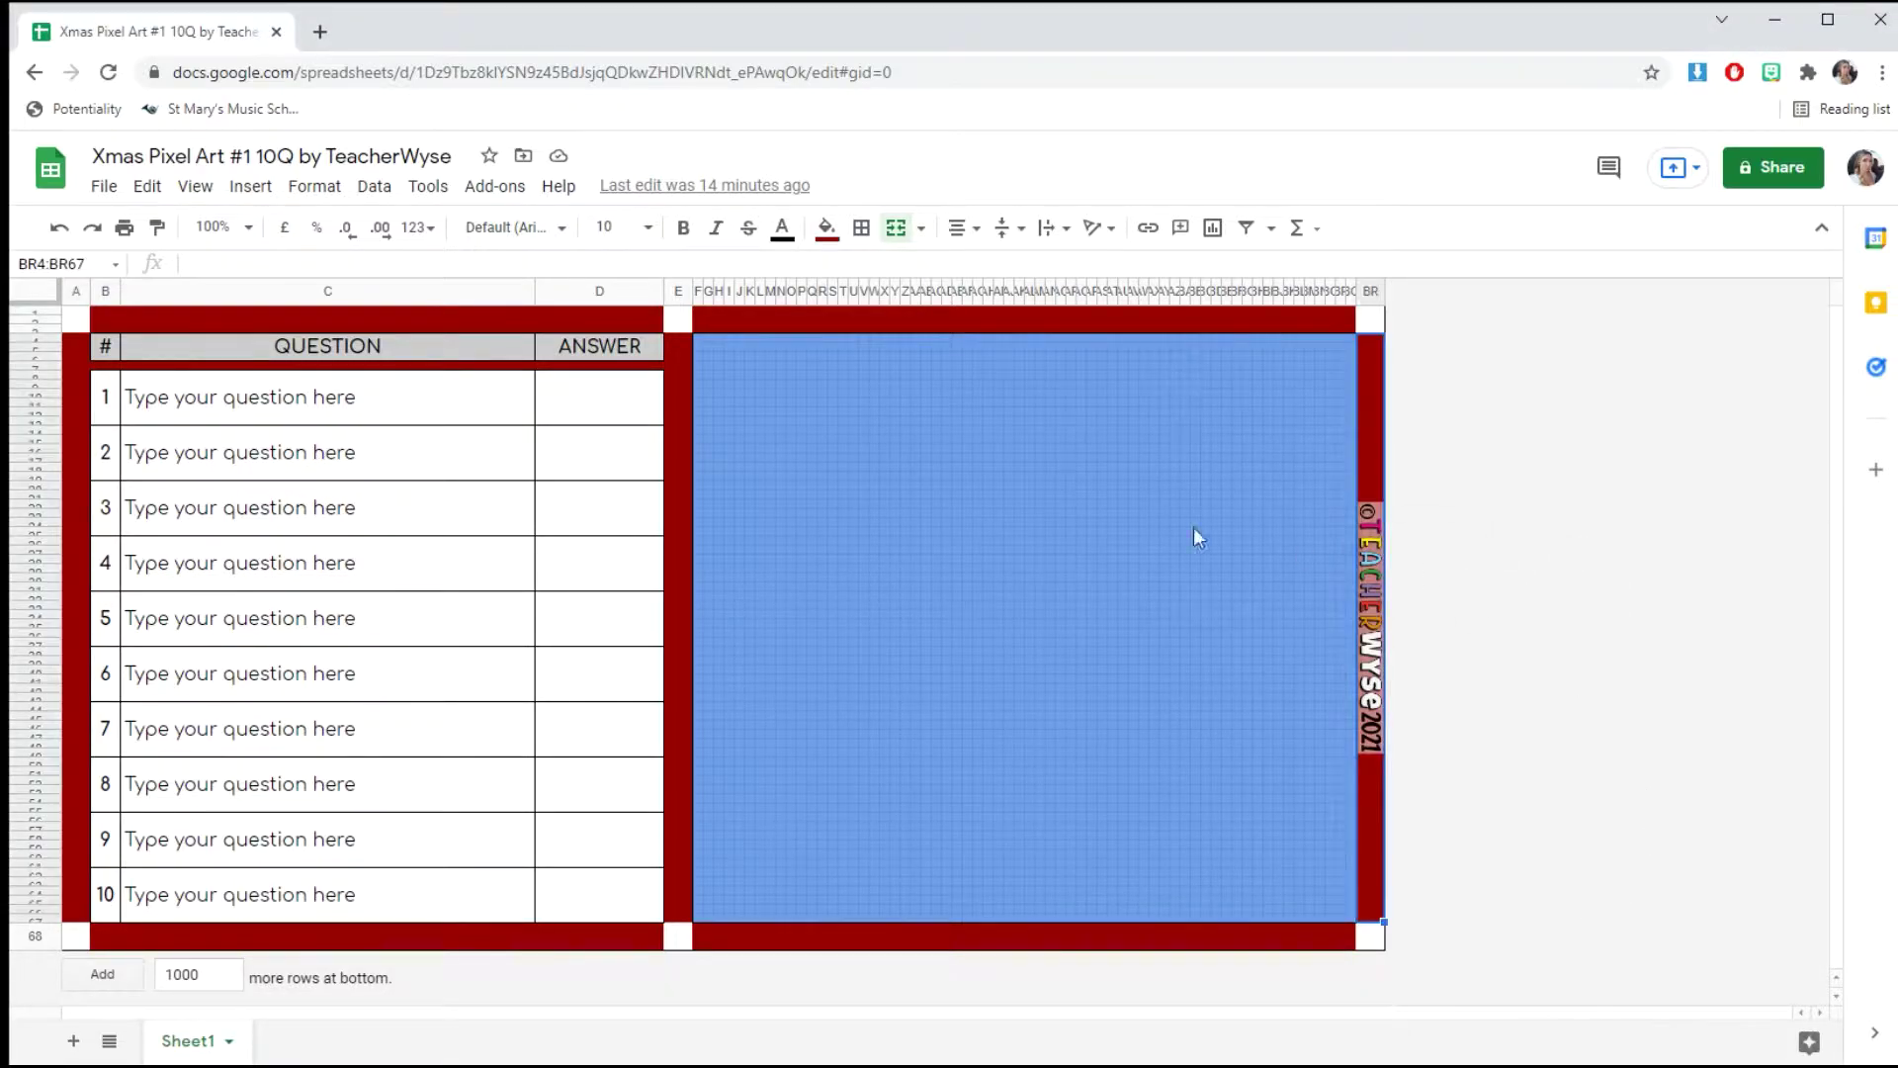
{"action": "left_click", "coordinate": [634, 386]}
{"action": "type", "text": "1"}
{"action": "left_click", "coordinate": [634, 394]}
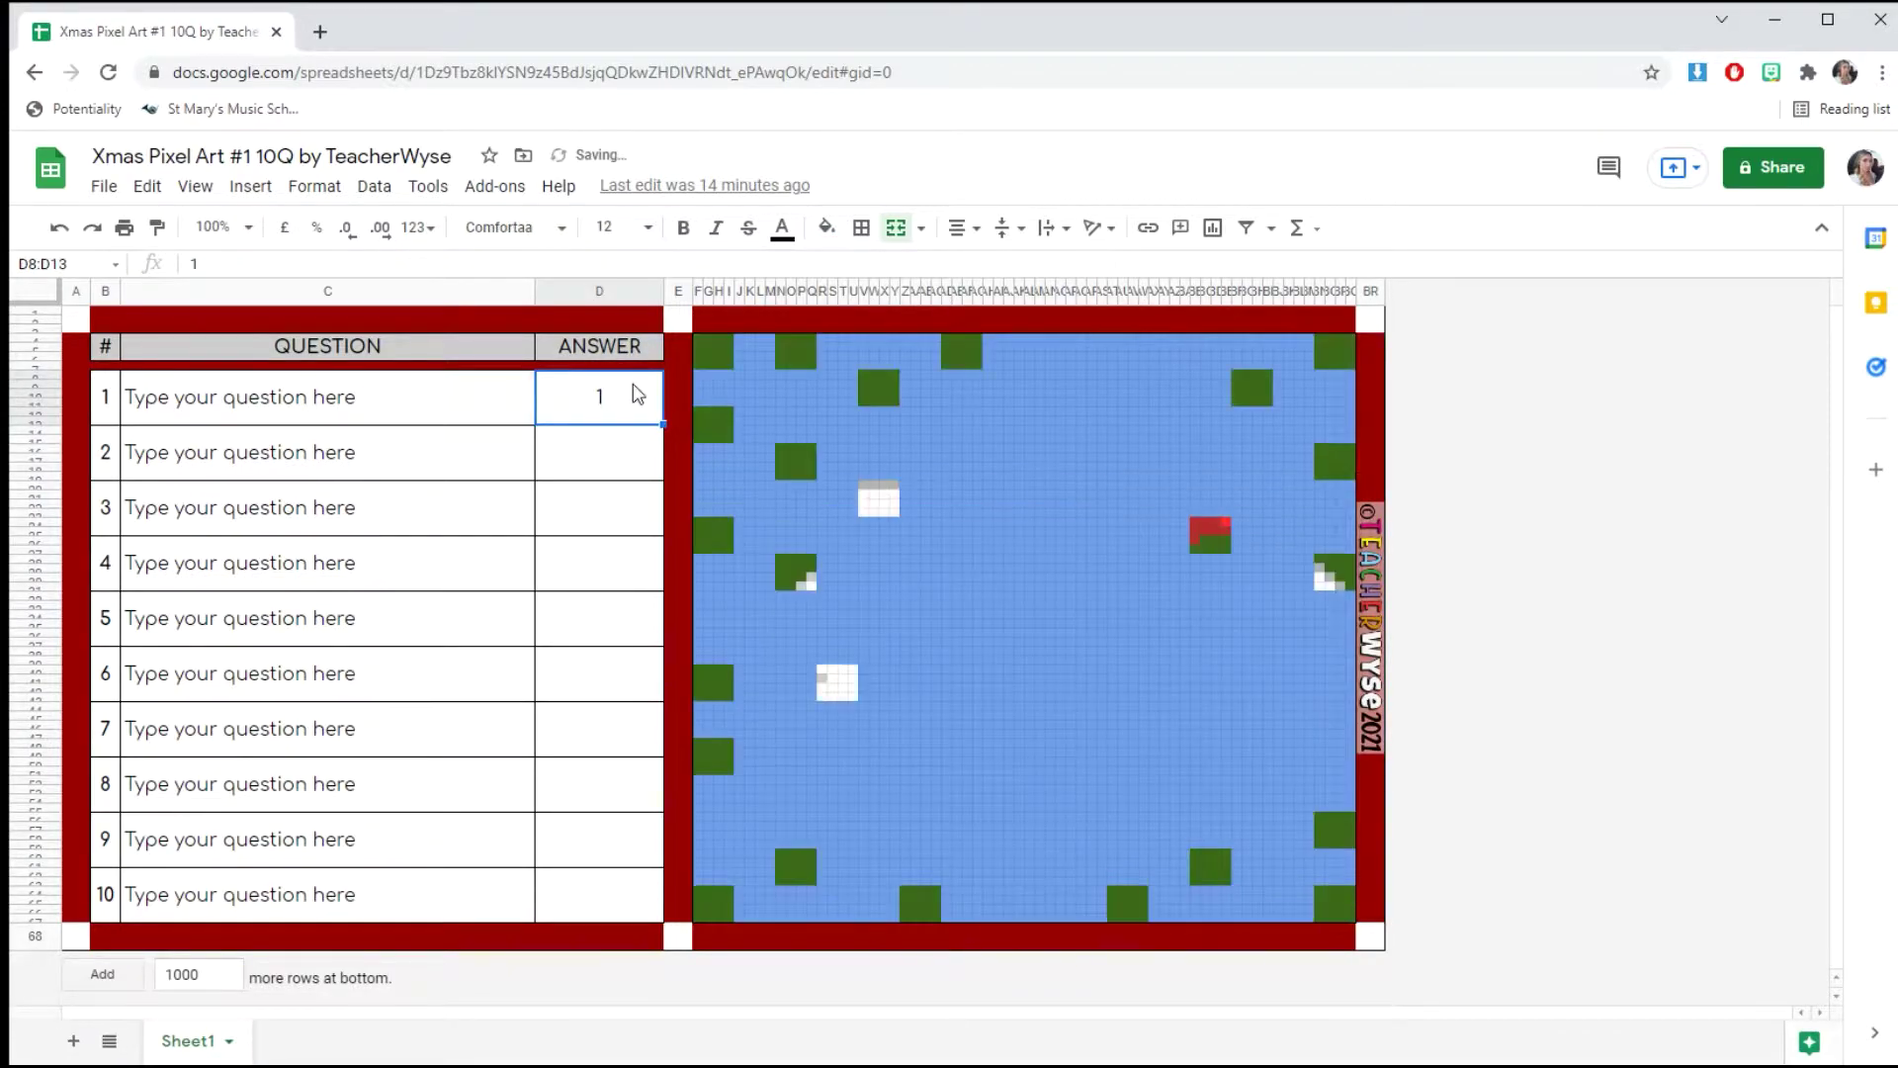
{"action": "left_click", "coordinate": [629, 447]}
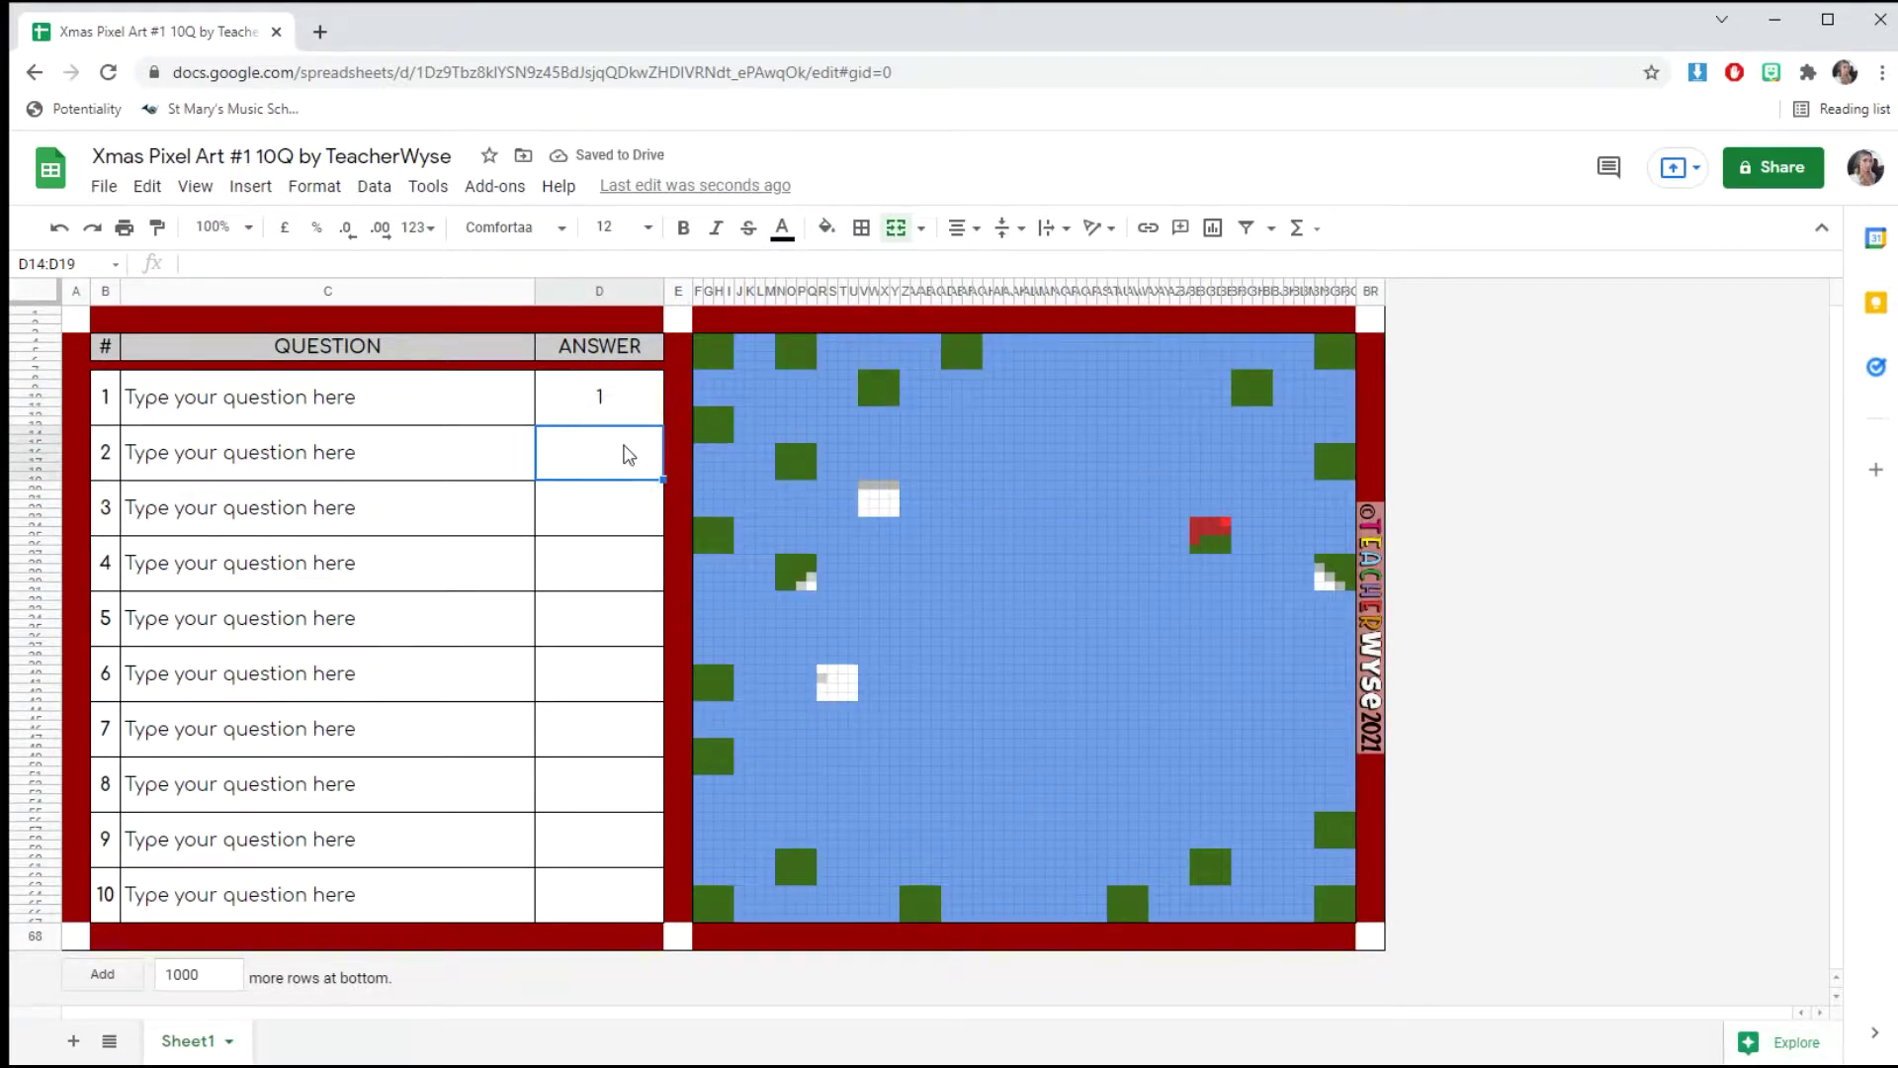
{"action": "type", "text": "2"}
{"action": "left_click", "coordinate": [612, 521]}
{"action": "type", "text": "3"}
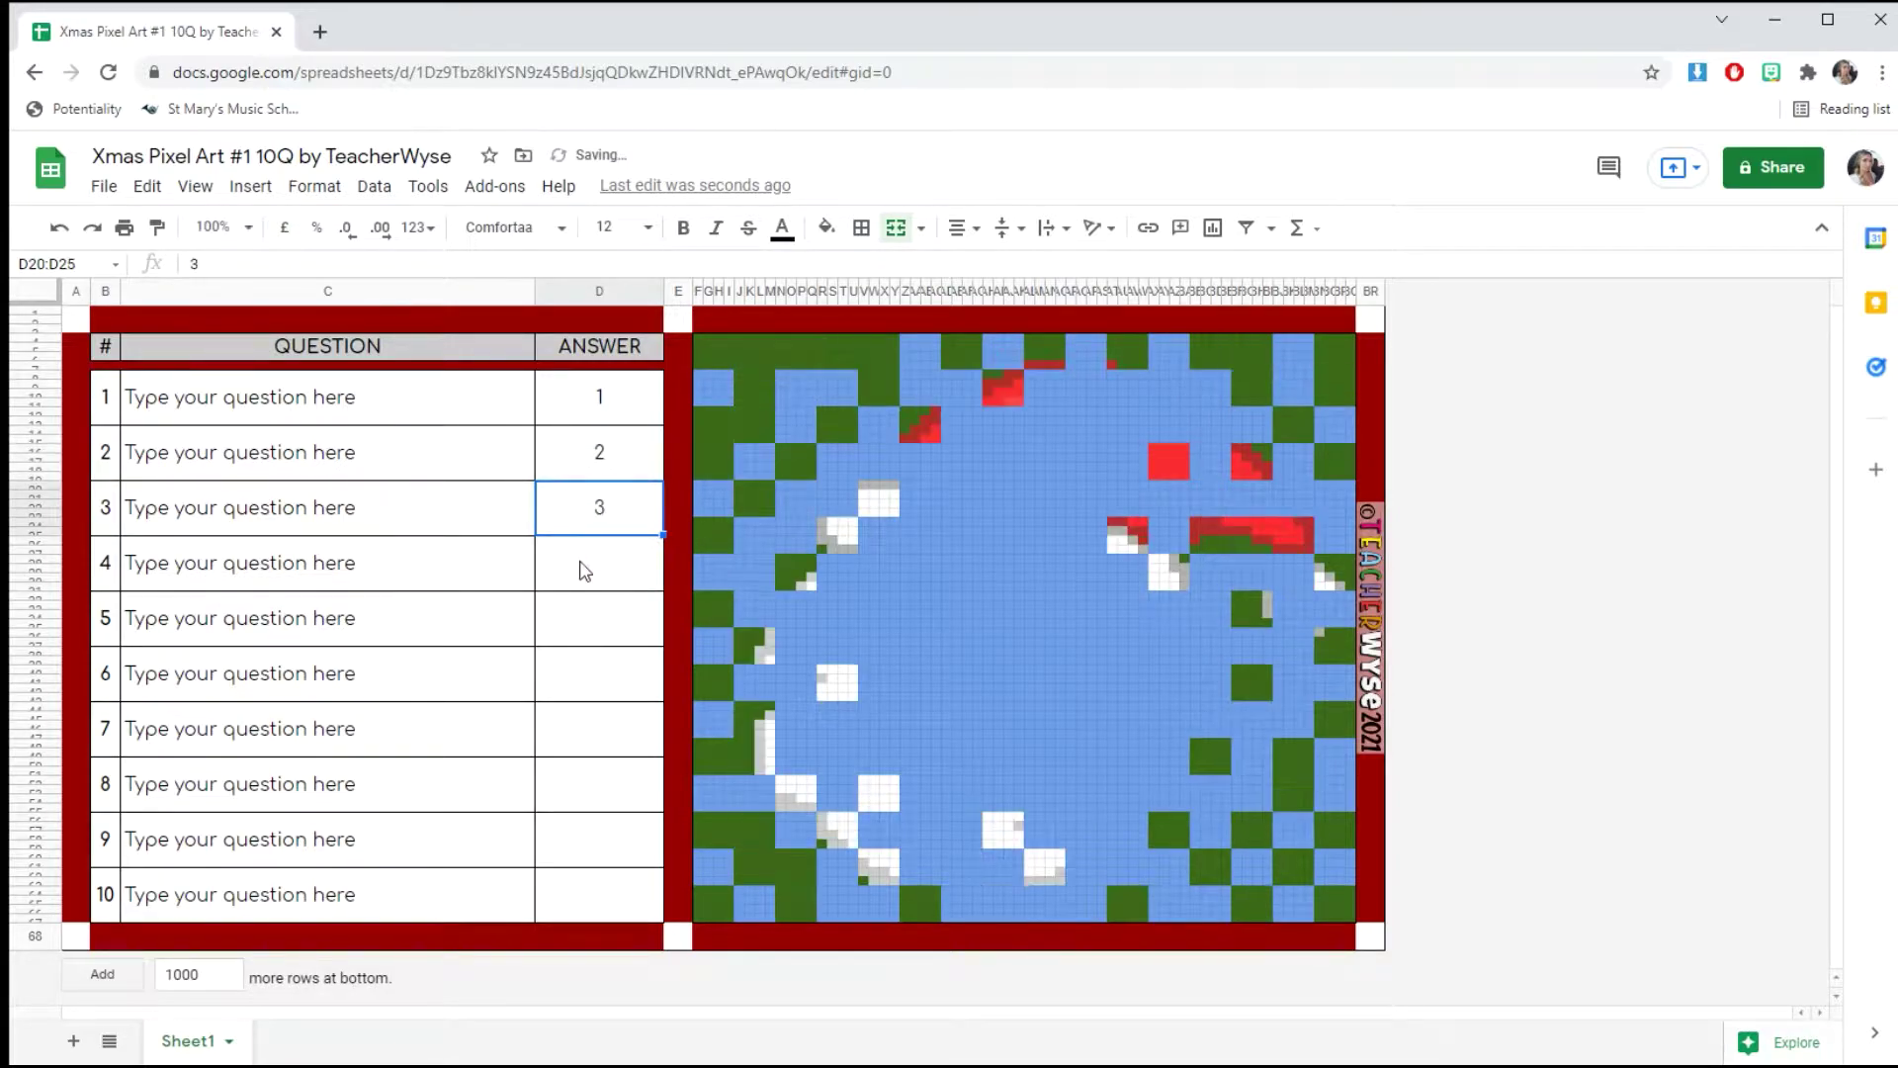
{"action": "left_click", "coordinate": [588, 561]}
{"action": "type", "text": "4"}
{"action": "left_click", "coordinate": [610, 627]}
{"action": "type", "text": "5"}
Enter answers 6 through 10 in the remaining ANSWER cells, completing the Santa picture.
{"action": "left_click", "coordinate": [607, 669]}
{"action": "type", "text": "6"}
{"action": "left_click", "coordinate": [590, 731]}
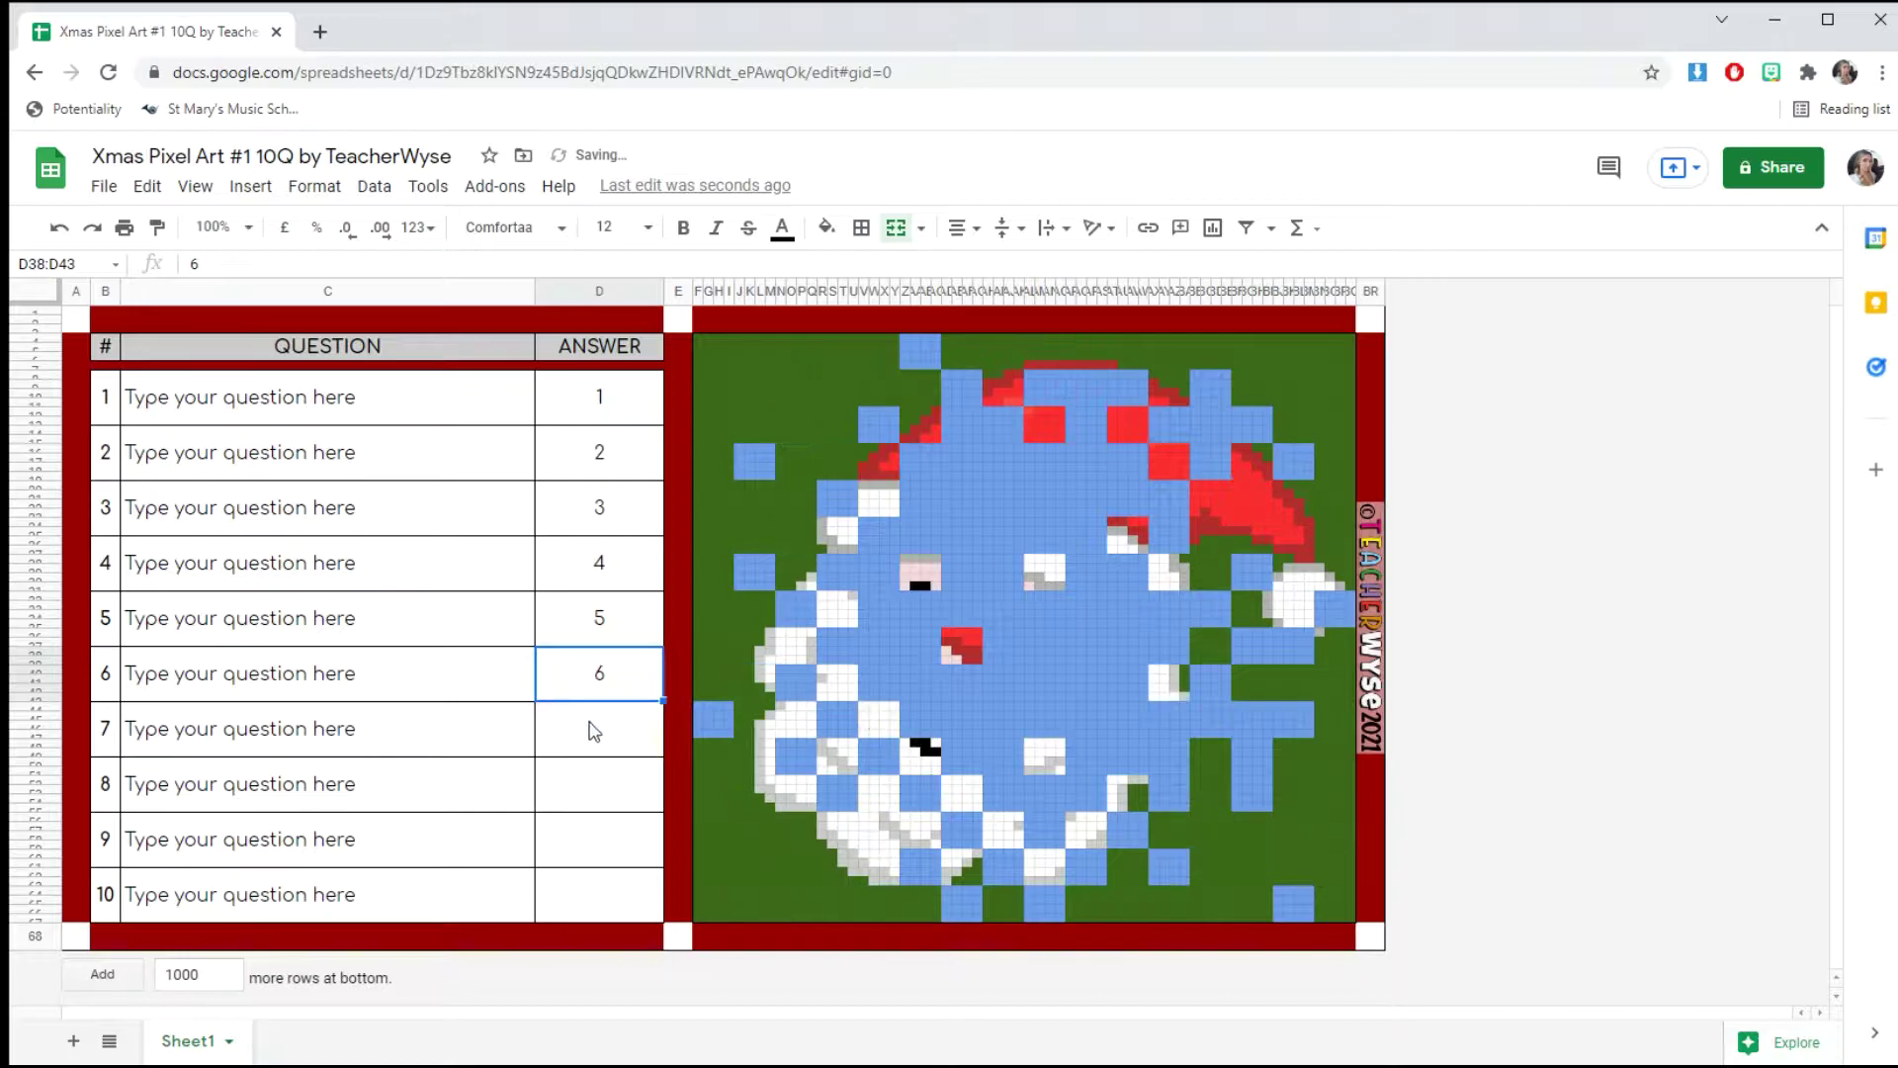
{"action": "type", "text": "7"}
{"action": "left_click", "coordinate": [597, 767]}
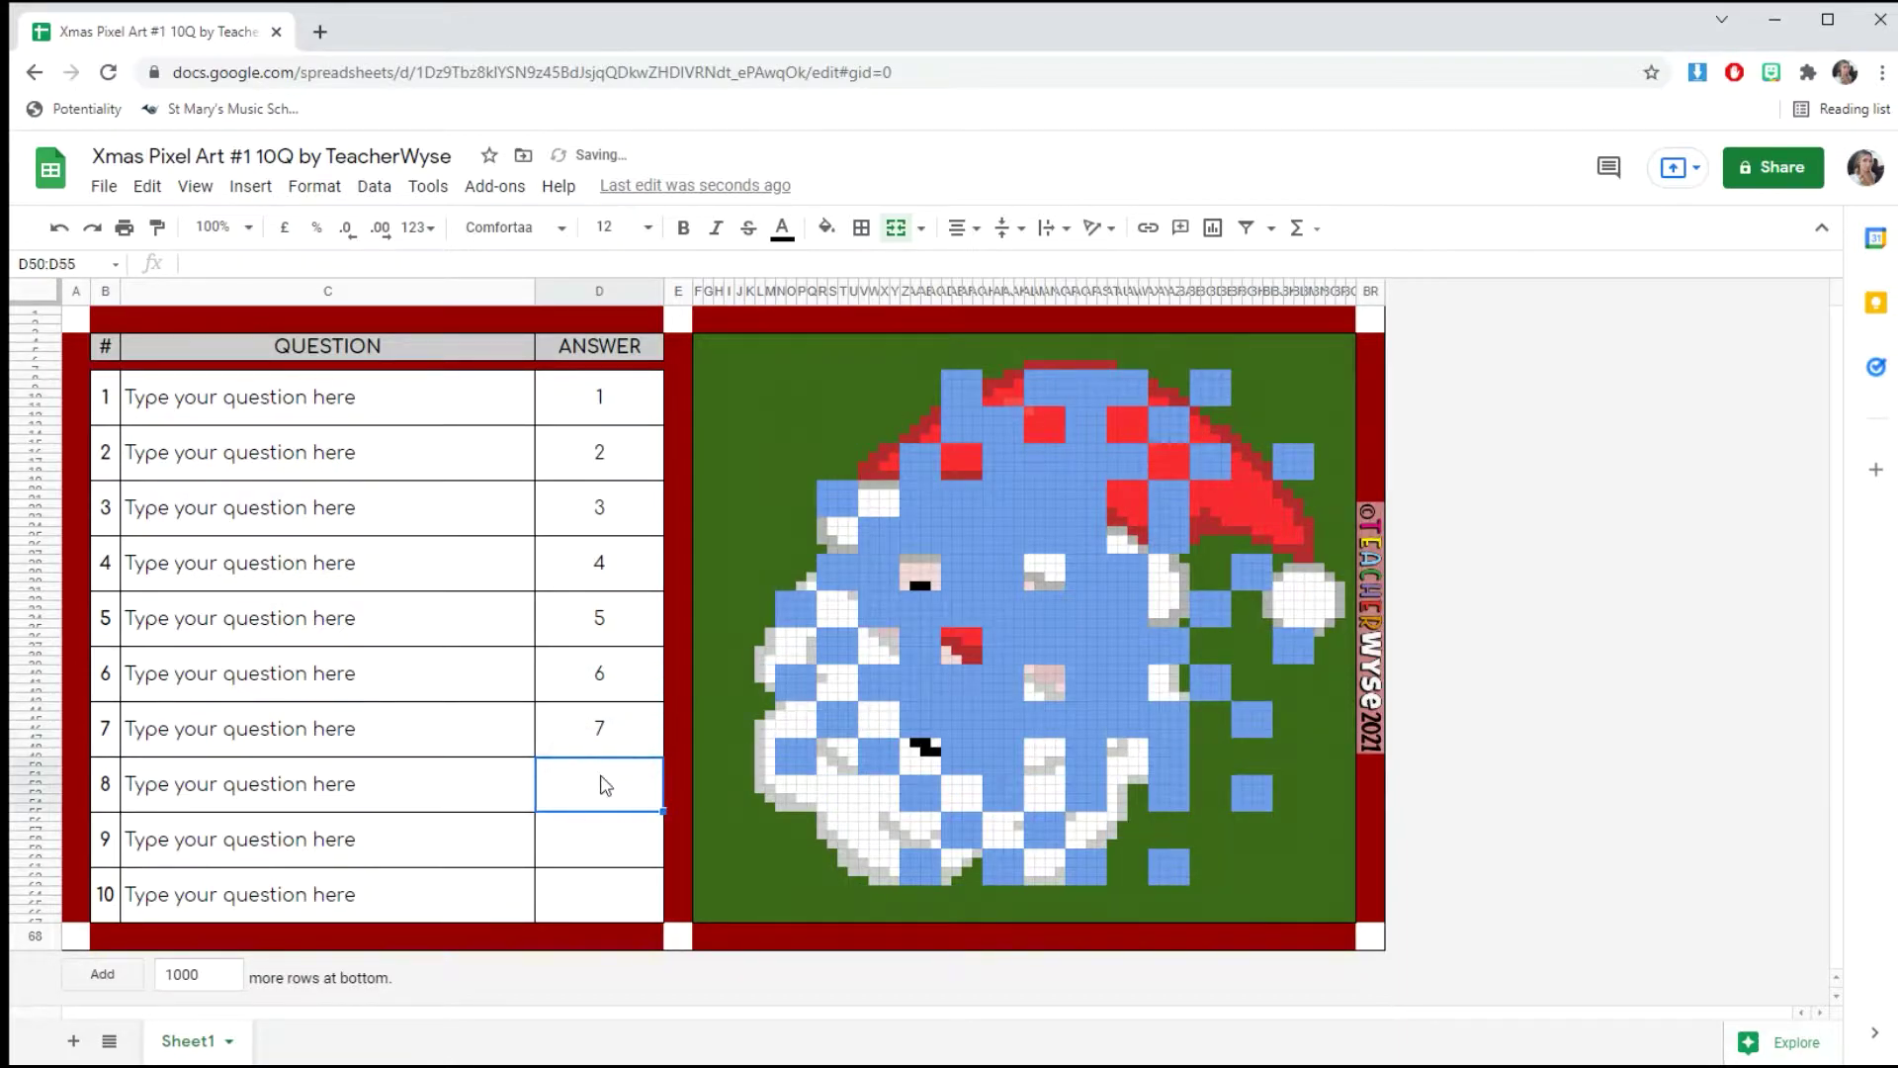
{"action": "type", "text": "8"}
{"action": "left_click", "coordinate": [608, 835]}
{"action": "type", "text": "9"}
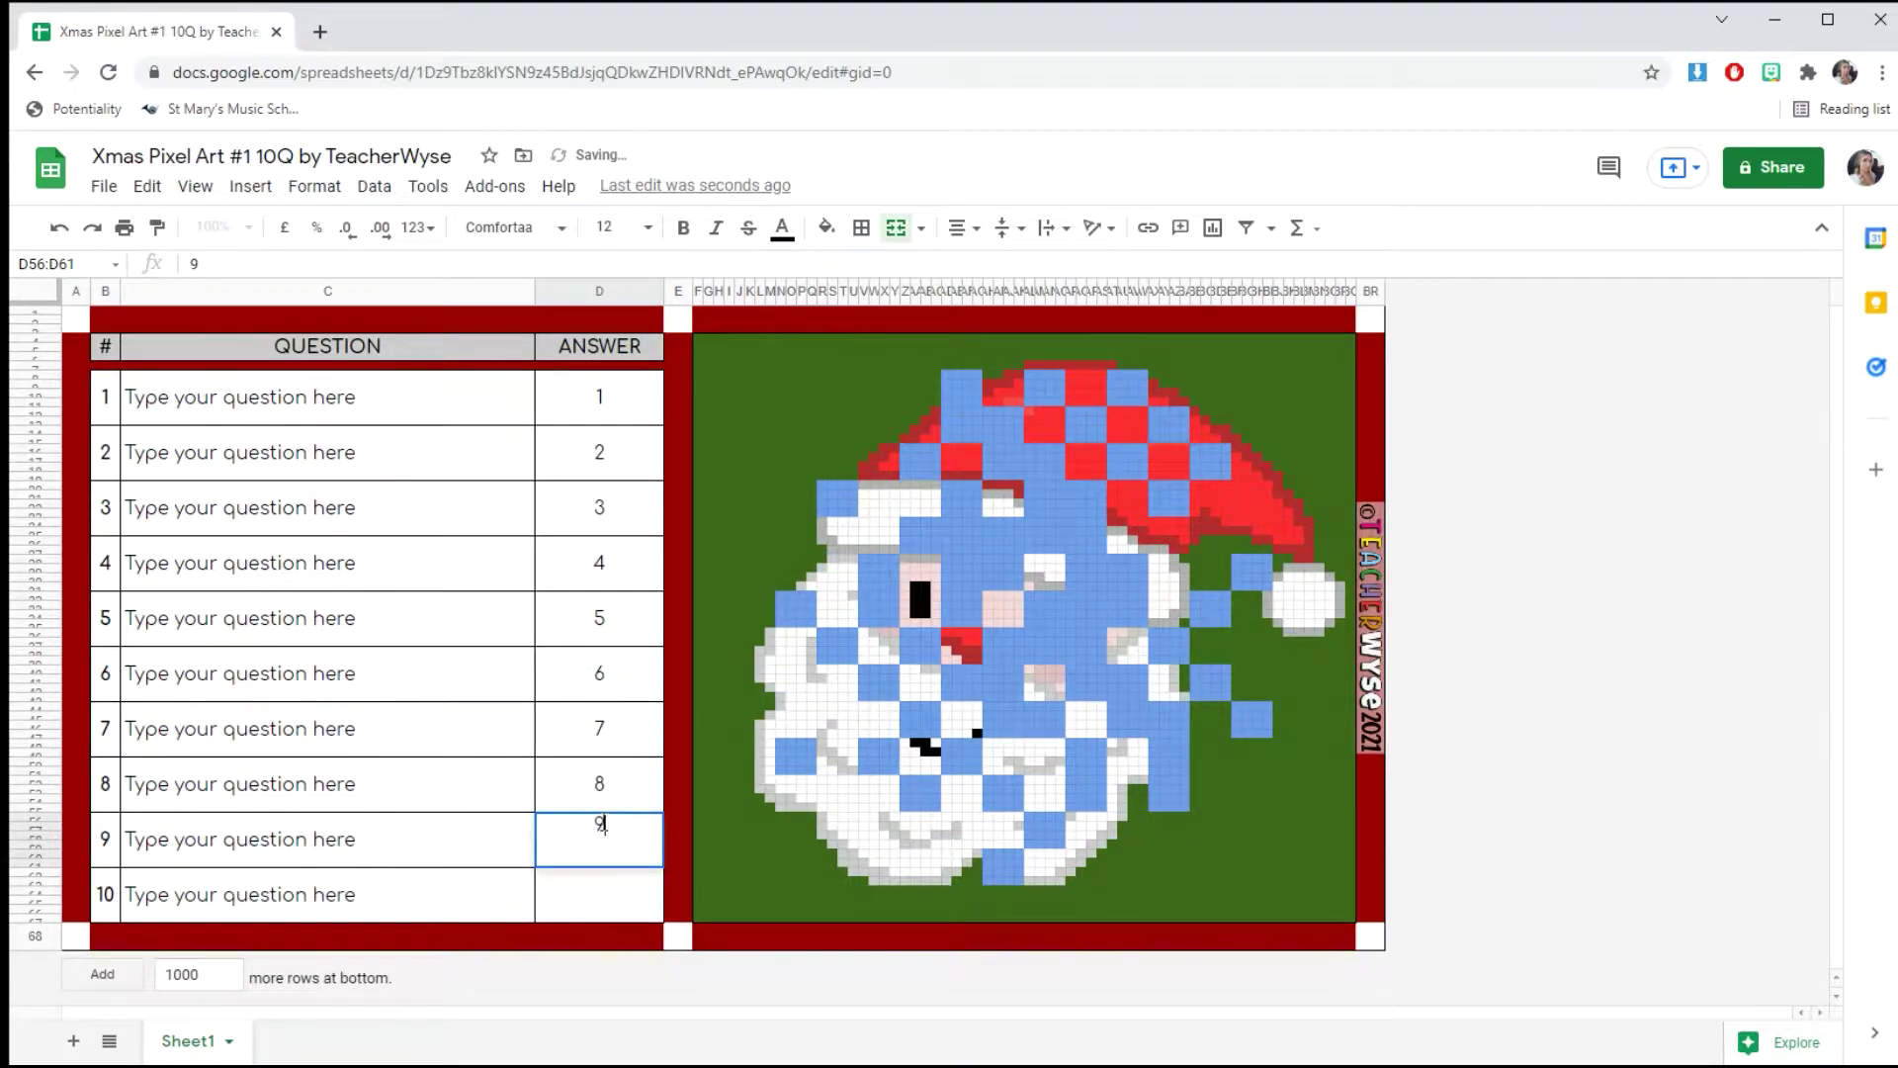
{"action": "left_click", "coordinate": [618, 889]}
{"action": "type", "text": "10"}
{"action": "key", "text": "ctrl+Return"}
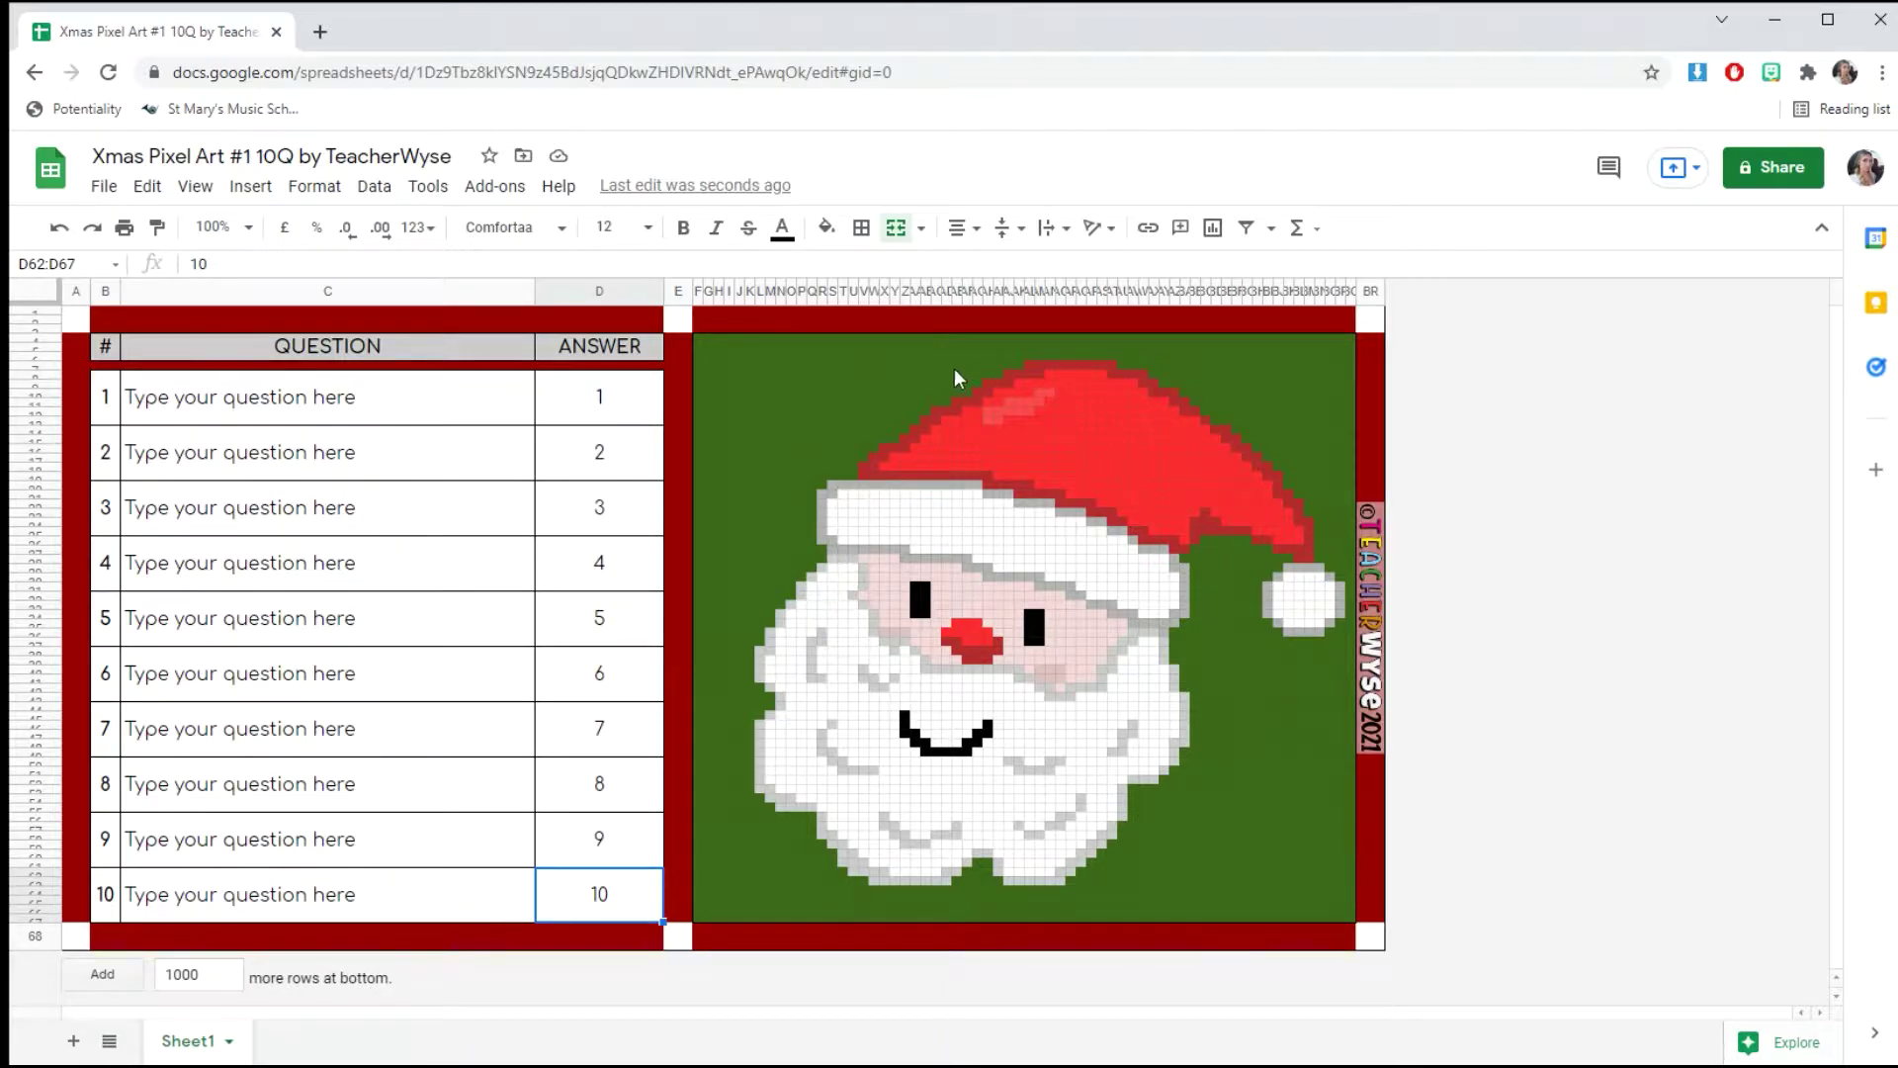
{"action": "left_click", "coordinate": [337, 403]}
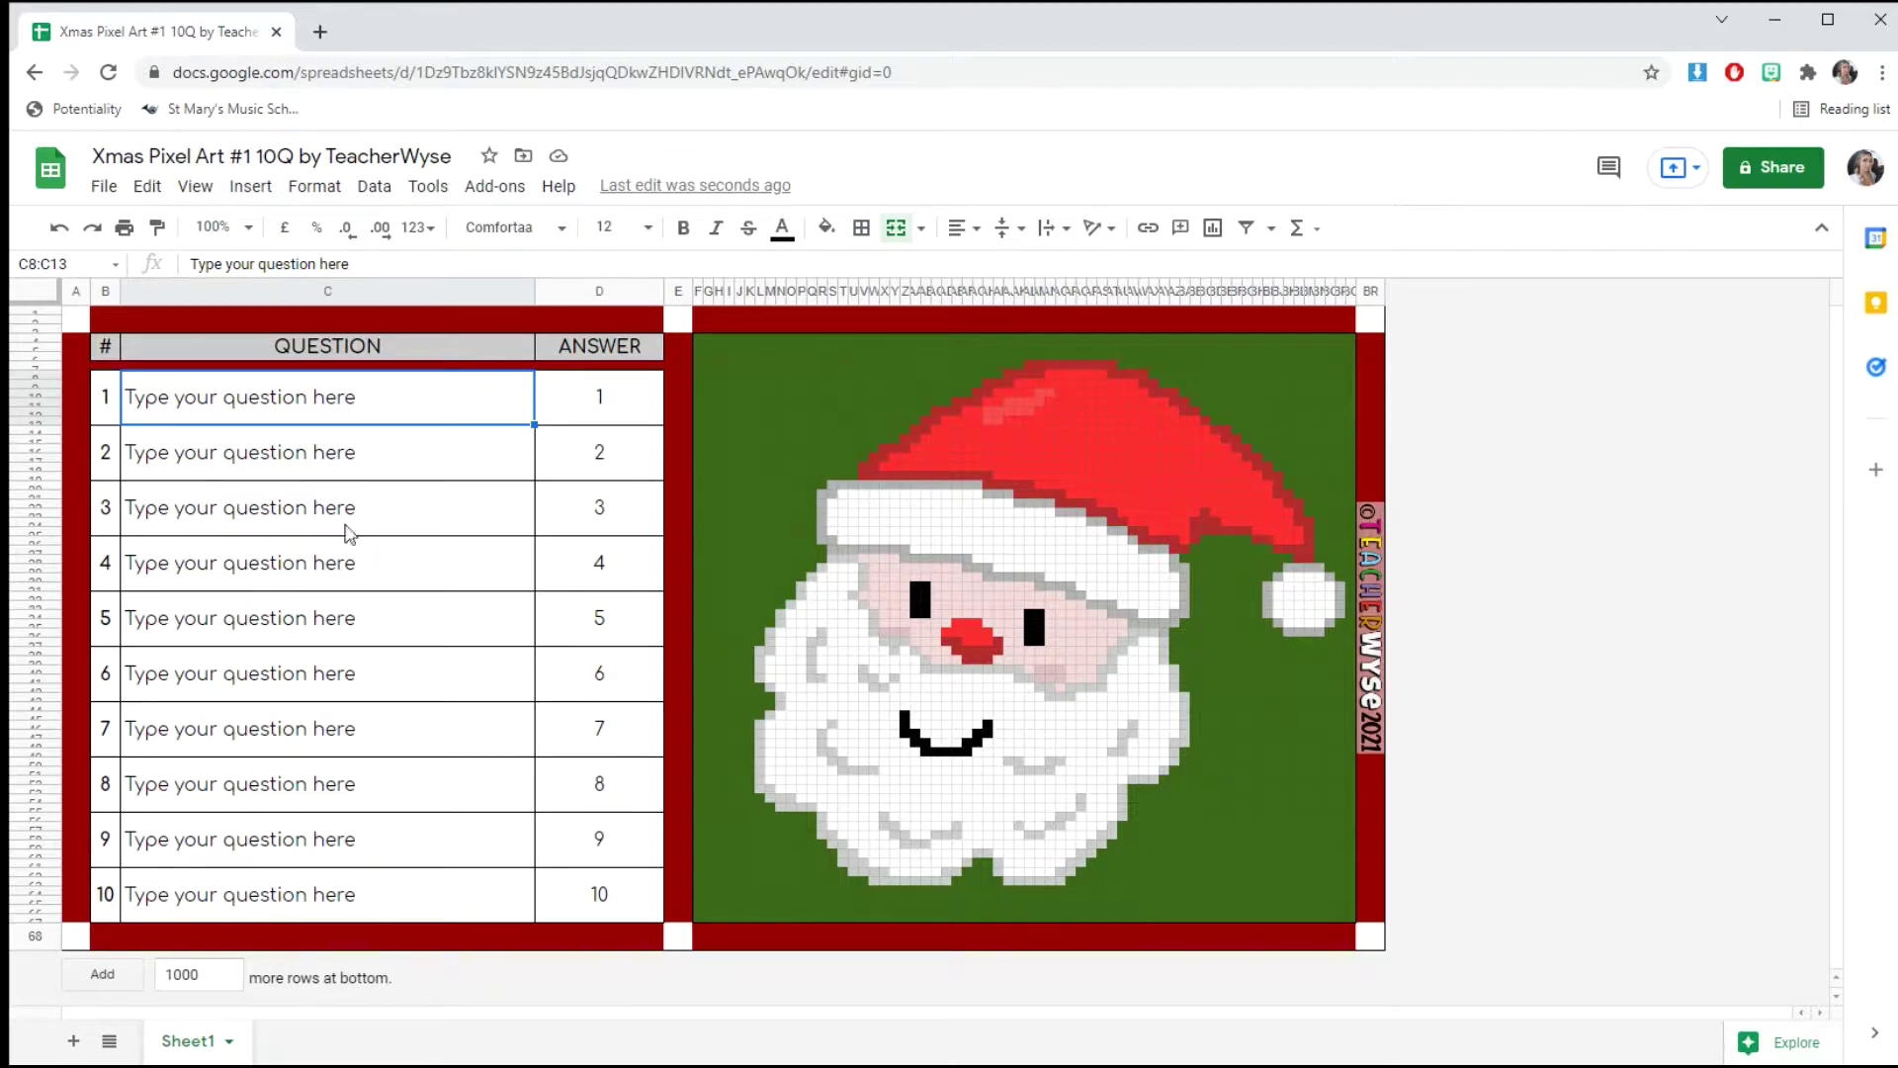
{"action": "left_click", "coordinate": [619, 403]}
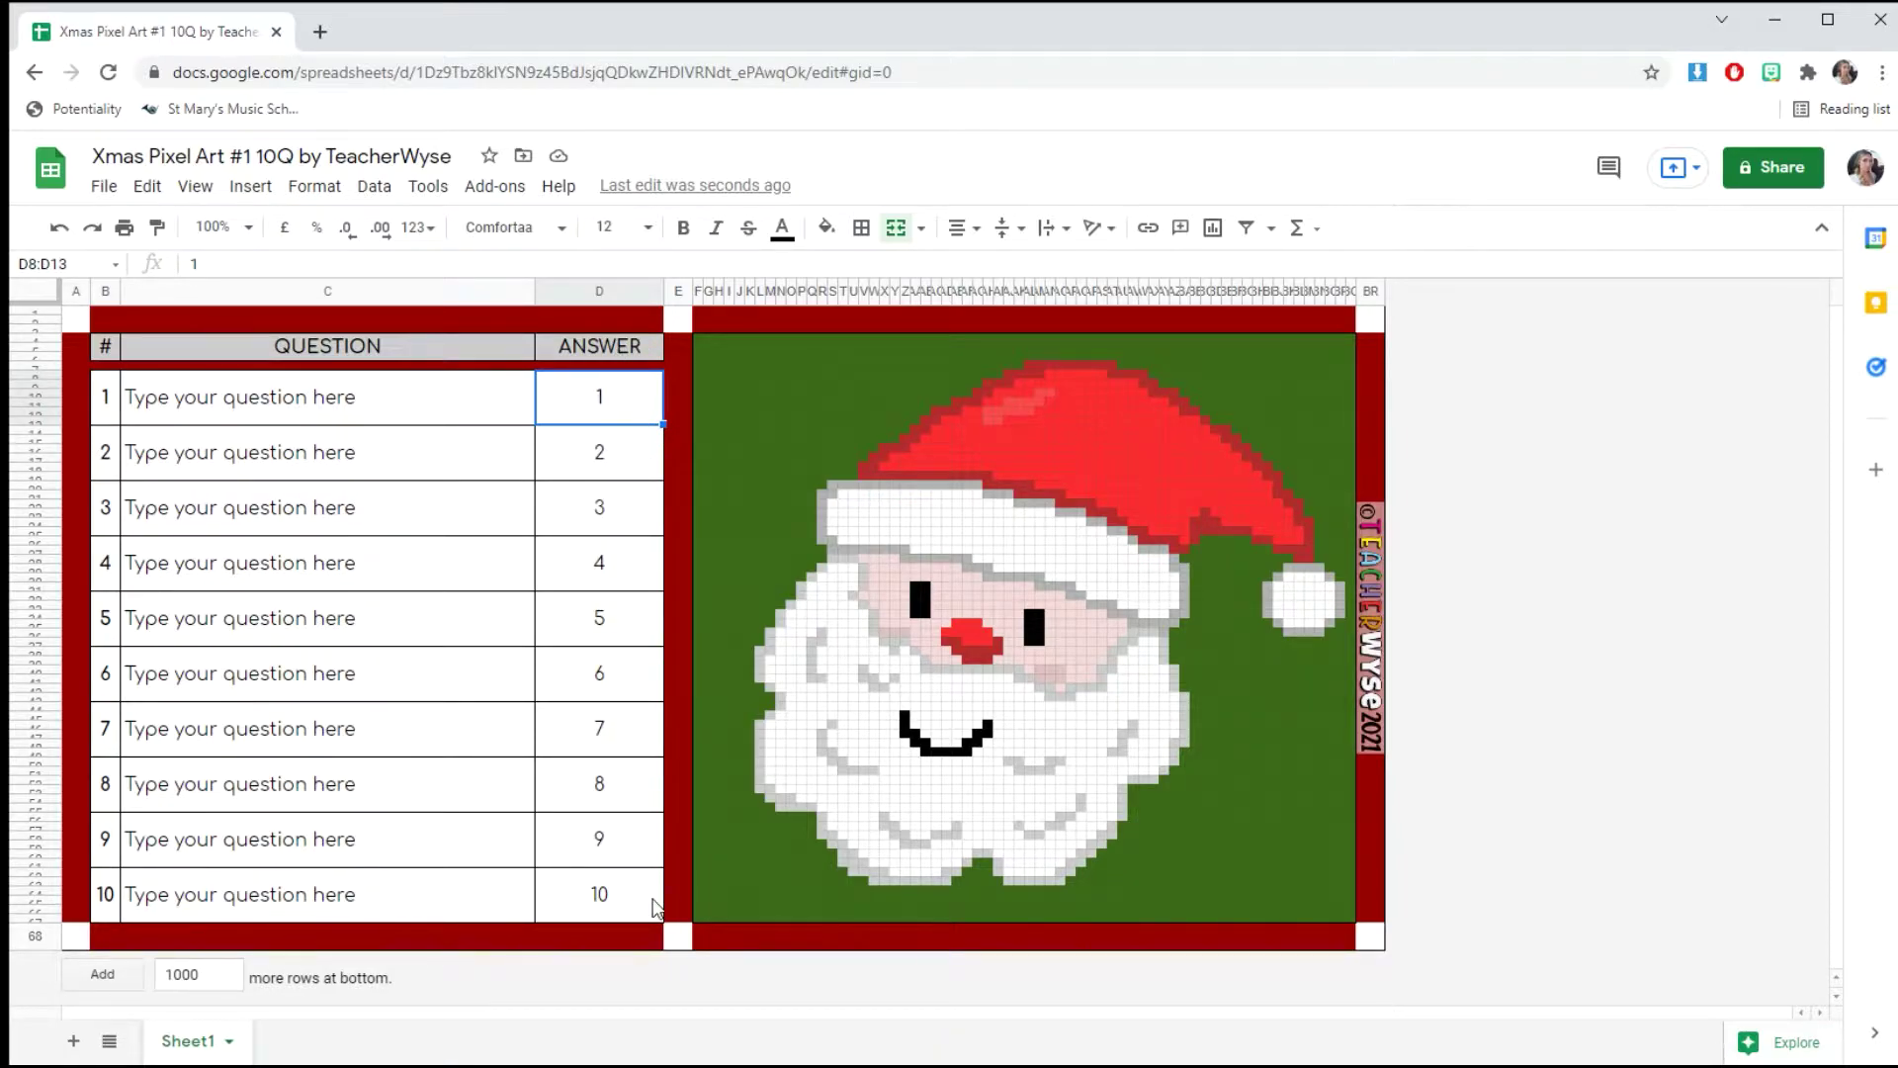
{"action": "left_click", "coordinate": [1485, 573]}
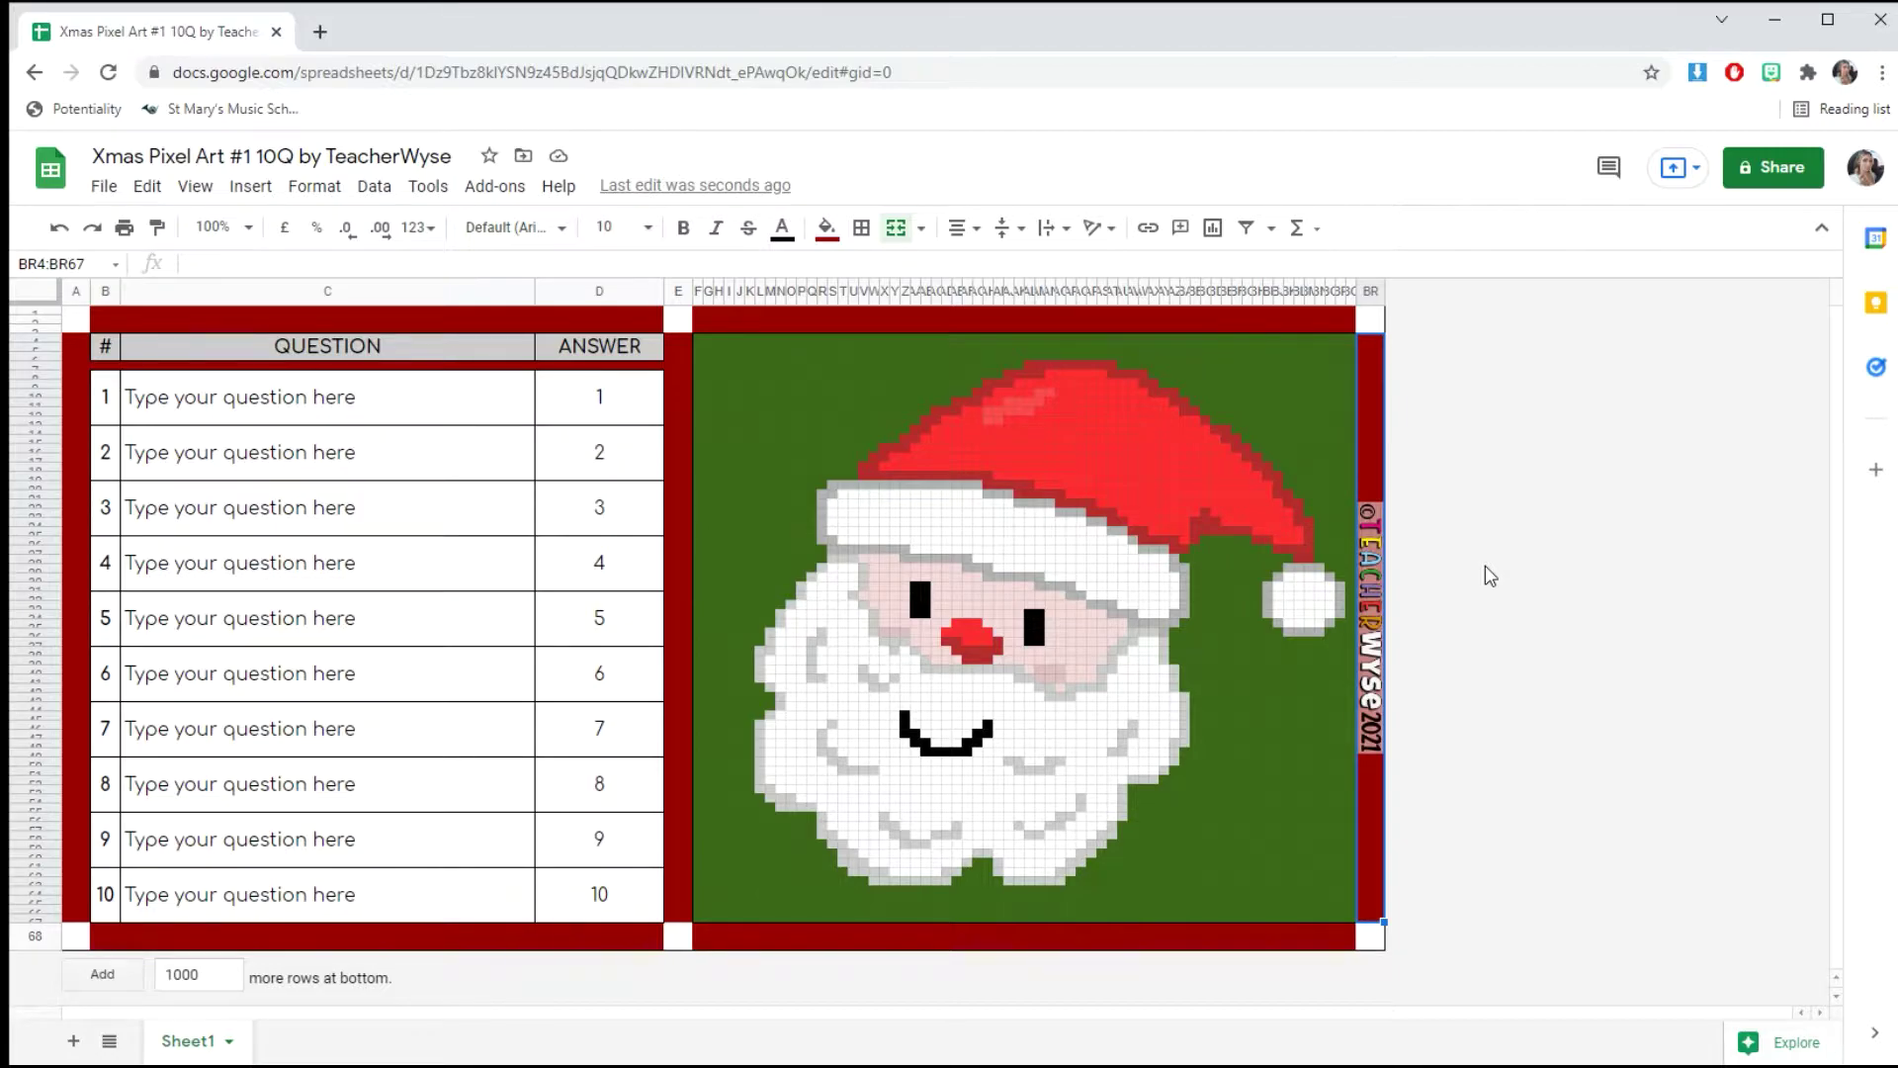
Select the pixel grid from F4 and list its conditional formatting rules, starting with =$D$8<>1.
{"action": "left_click", "coordinate": [626, 400]}
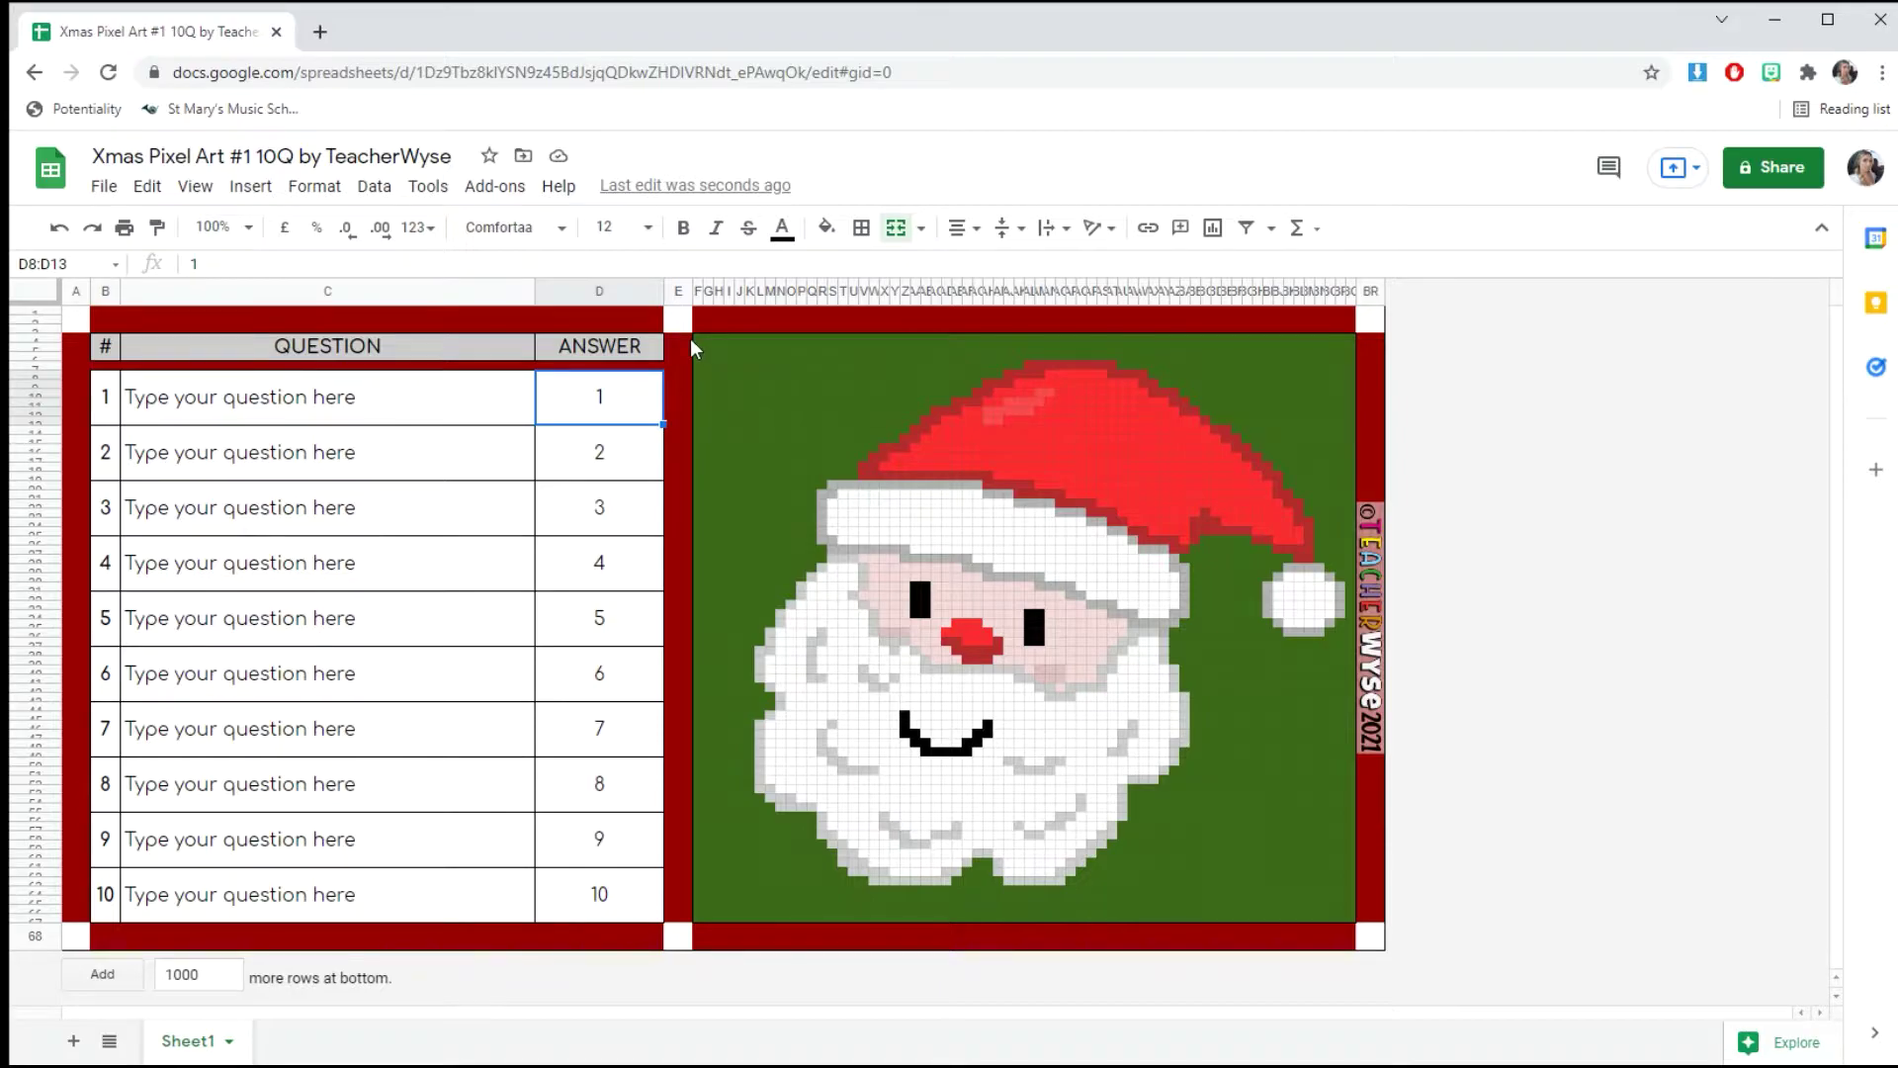
{"action": "left_click_drag", "start_coordinate": [694, 339], "coordinate": [1344, 916]}
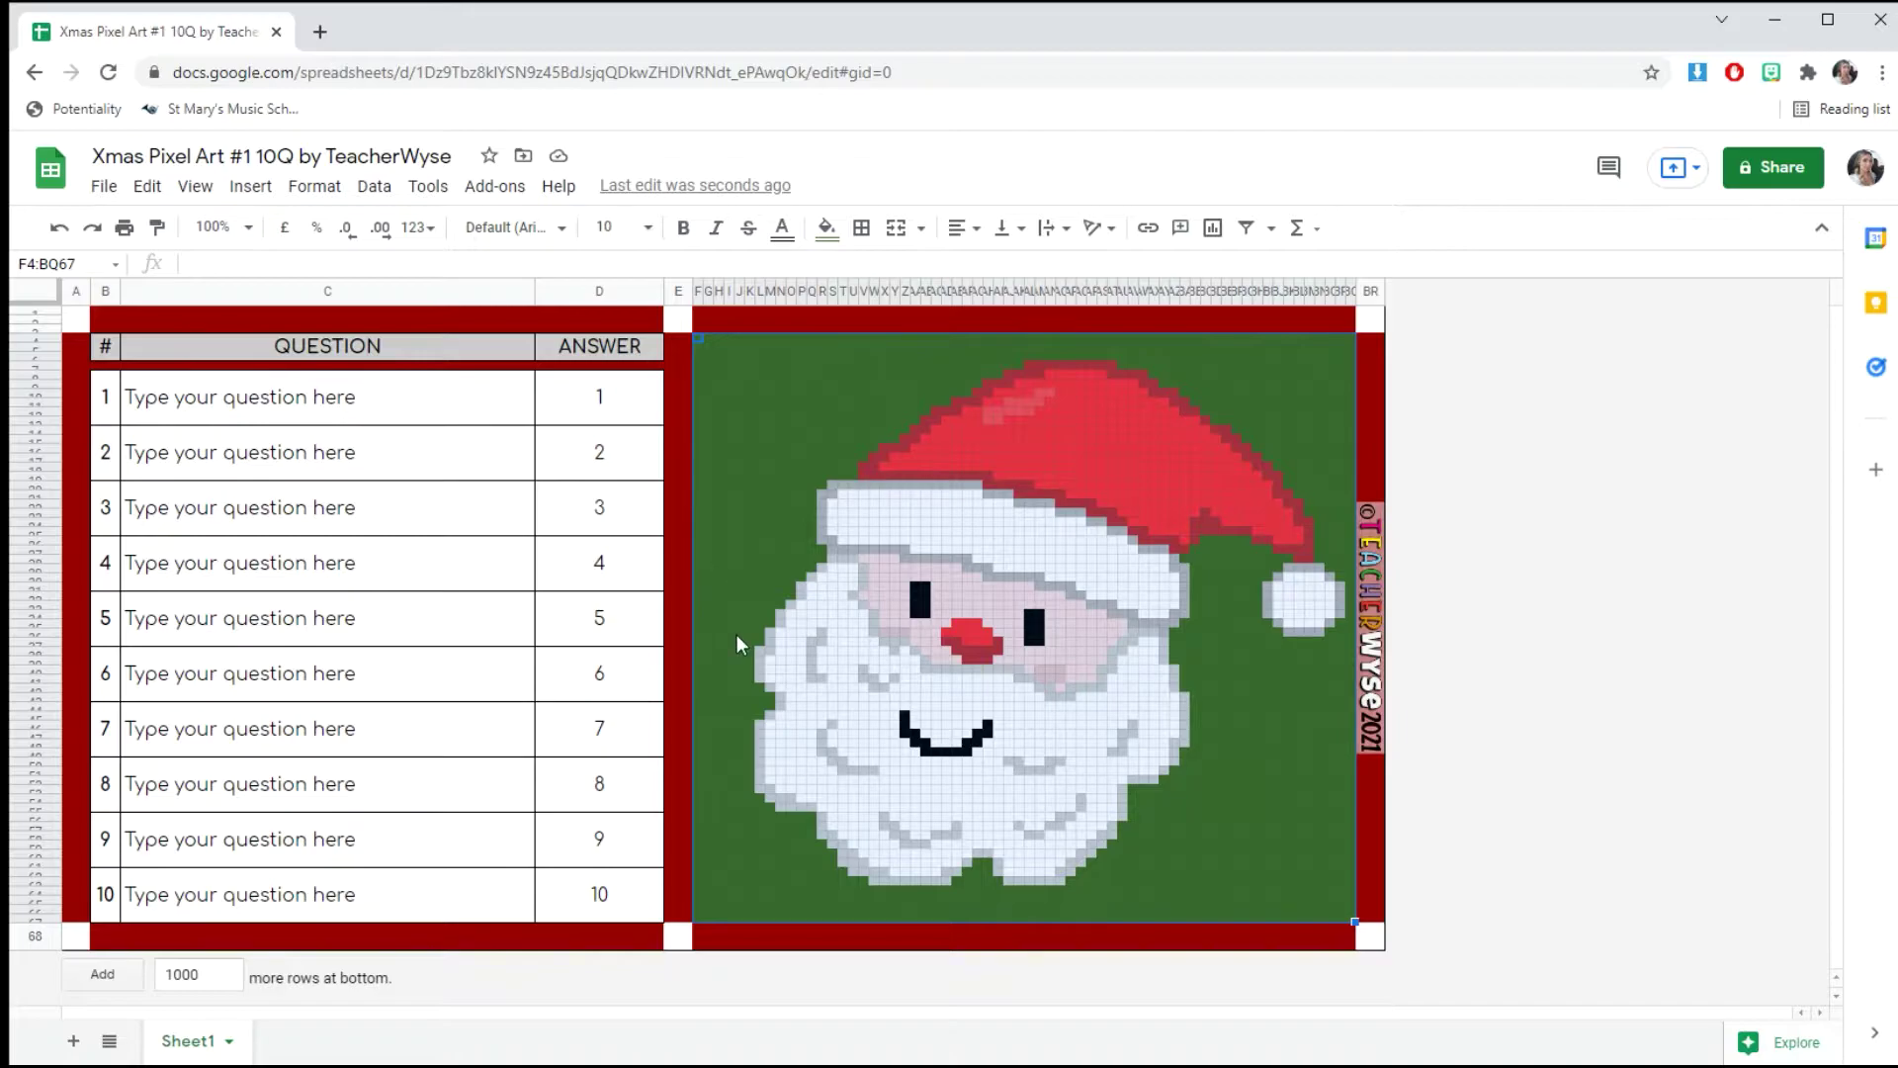
{"action": "left_click", "coordinate": [315, 187]}
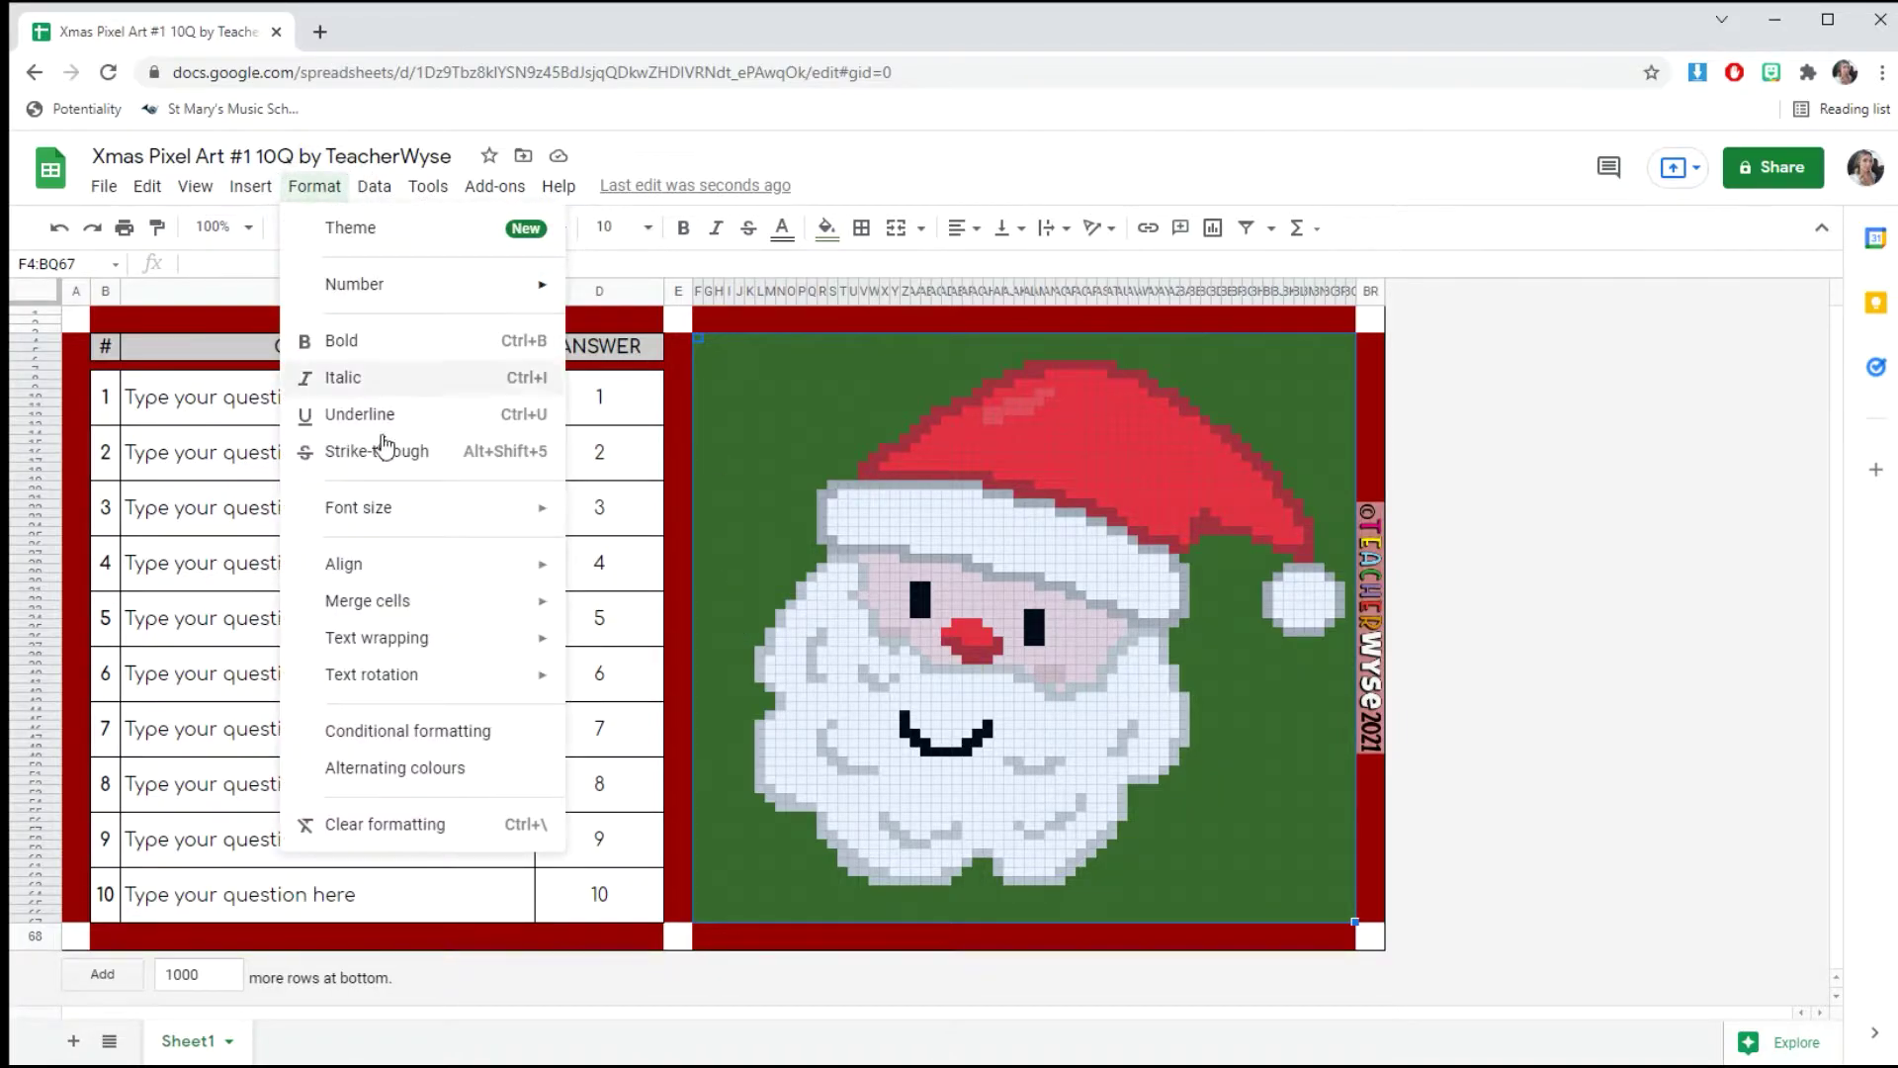
{"action": "left_click", "coordinate": [505, 737]}
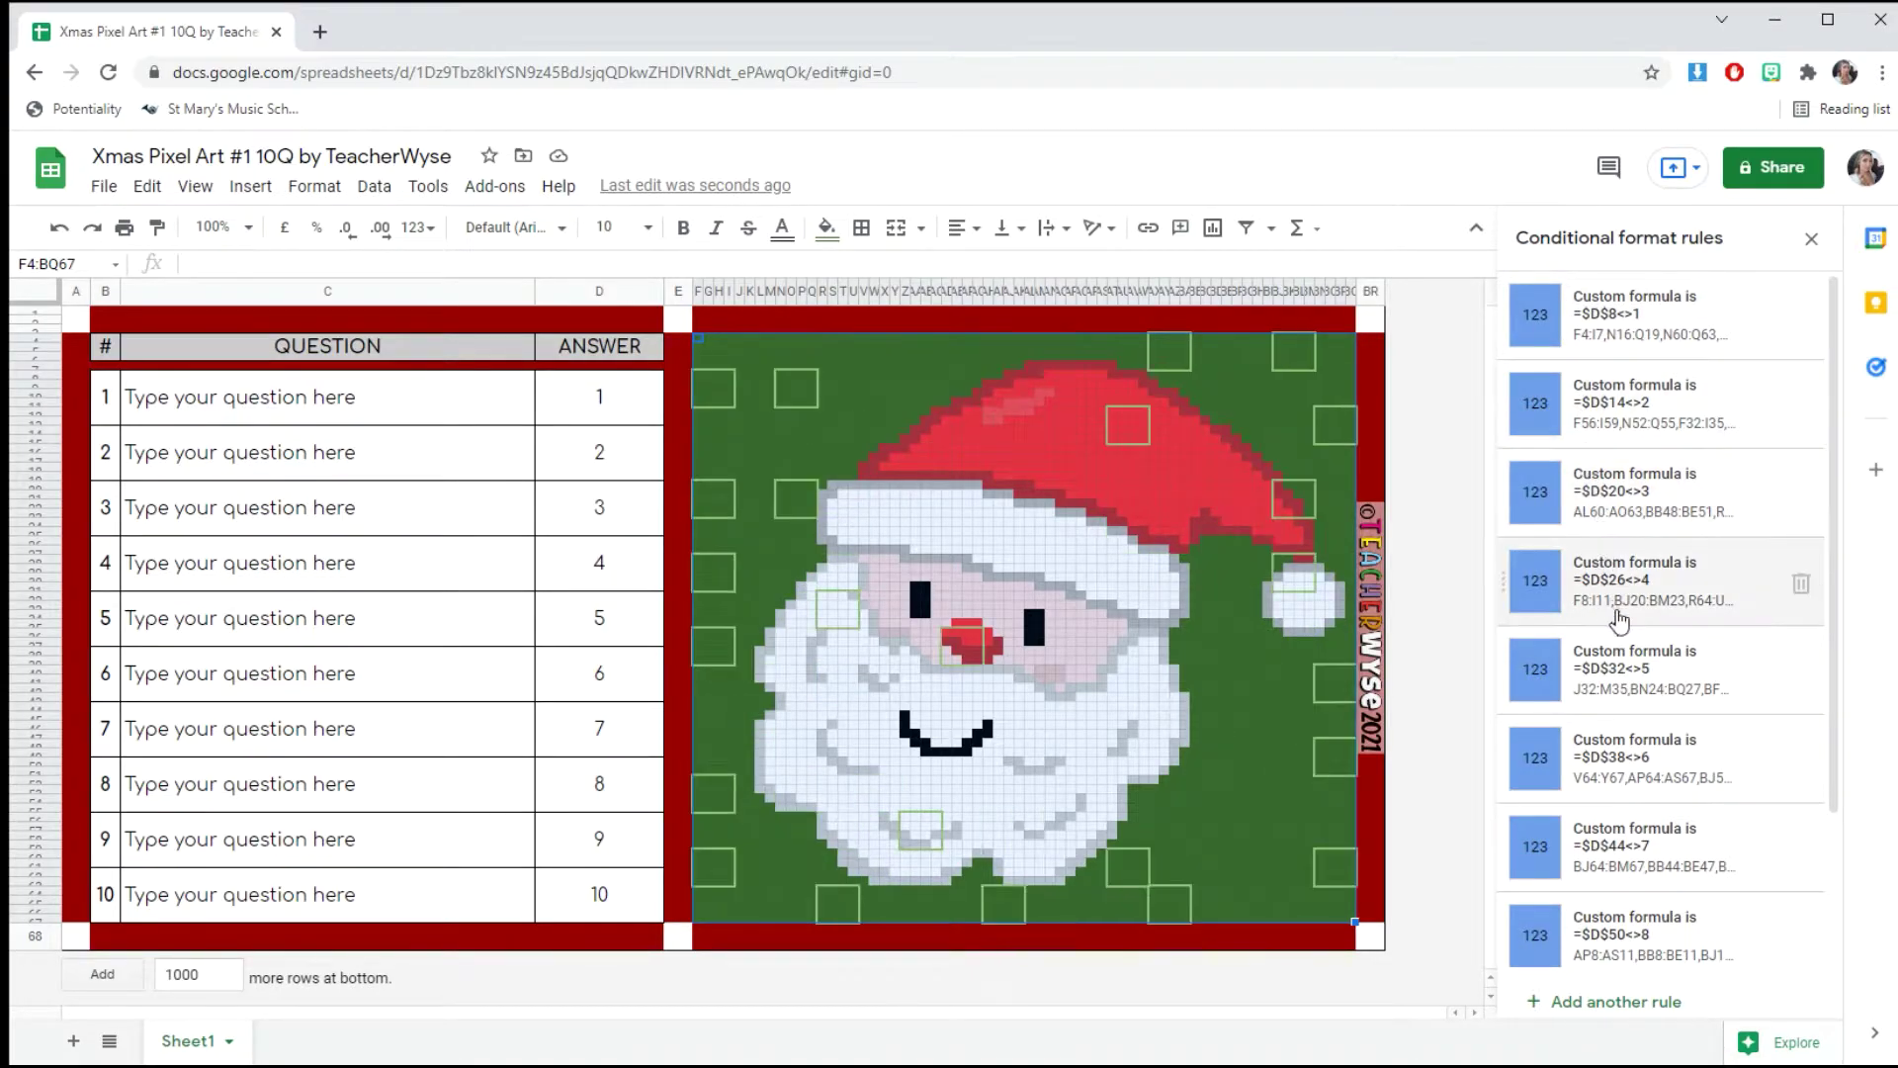
{"action": "scroll", "coordinate": [1617, 911], "scroll_direction": "down", "scroll_amount": 1}
{"action": "scroll", "coordinate": [1616, 911], "scroll_direction": "down", "scroll_amount": 3}
{"action": "scroll", "coordinate": [1632, 890], "scroll_direction": "up", "scroll_amount": 3}
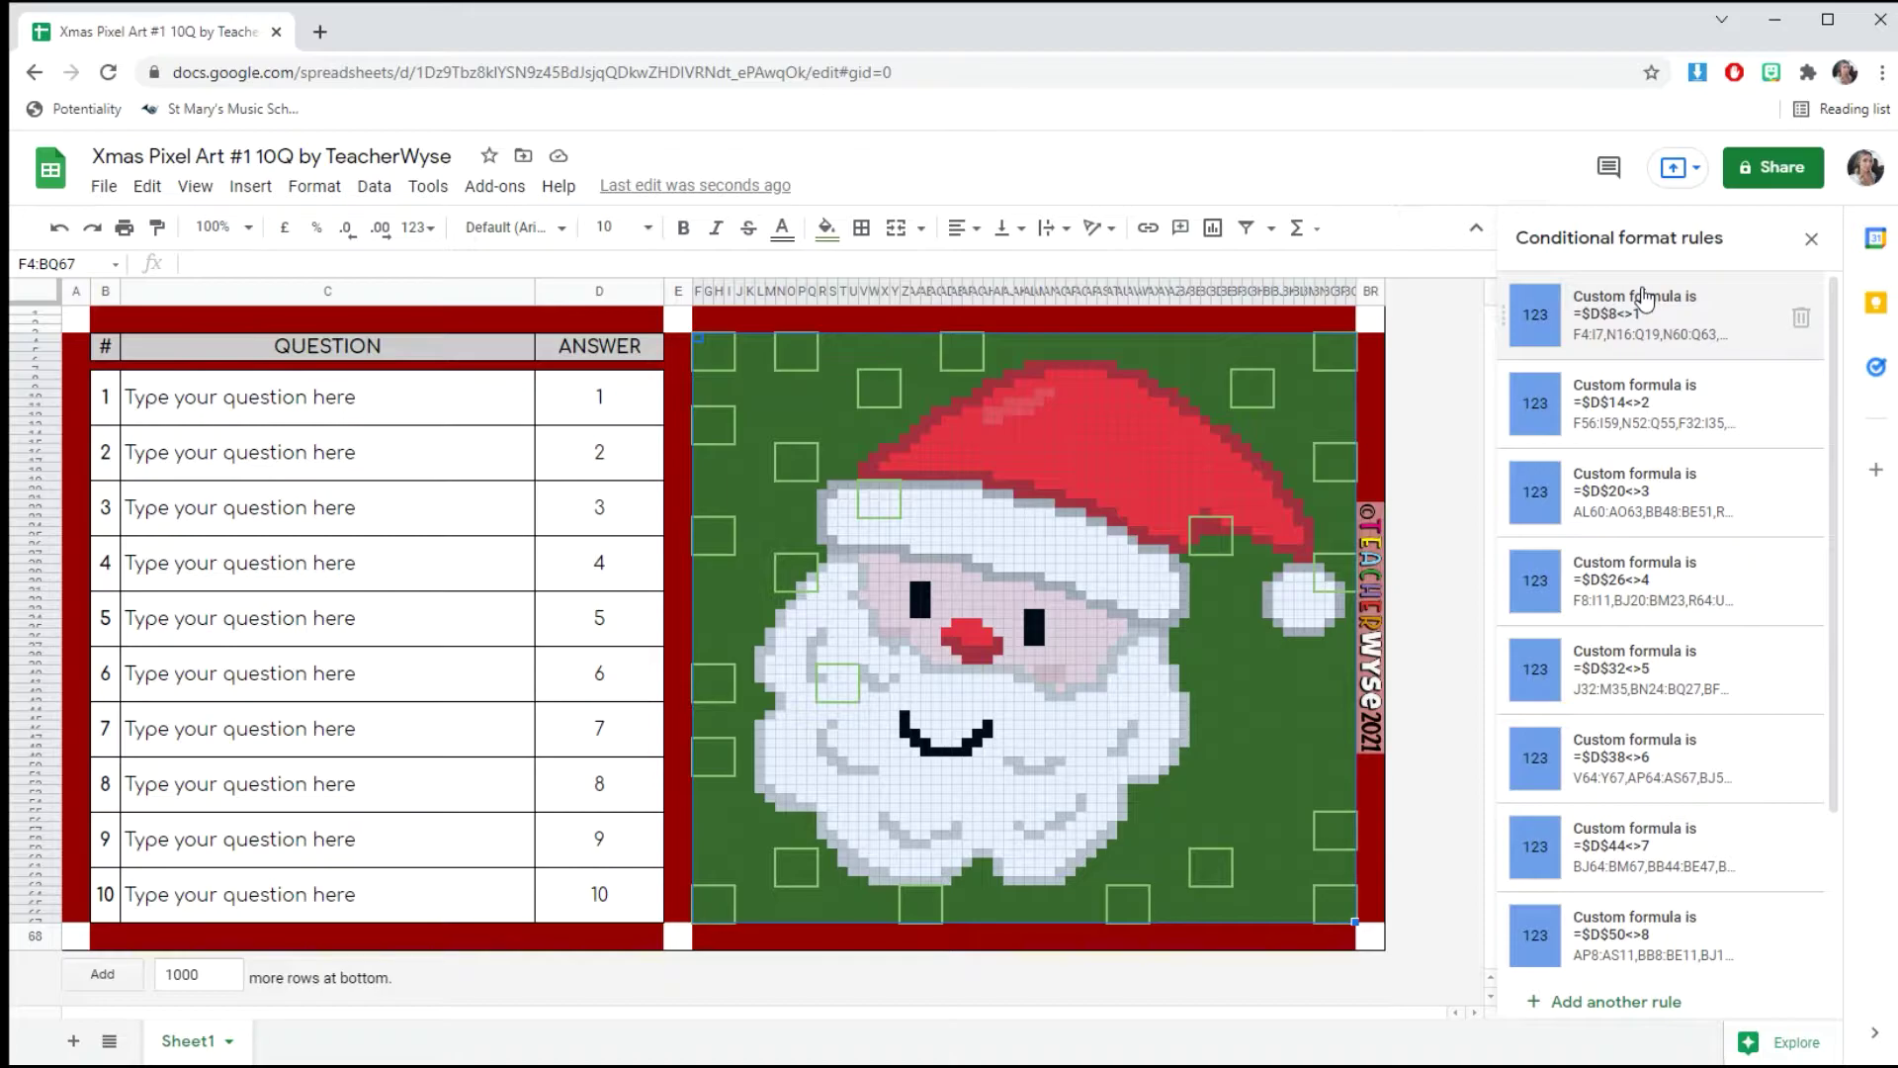
Change the first rule's custom formula from =$D$8<>1 to =$D$8<>100.
{"action": "left_click", "coordinate": [1706, 321]}
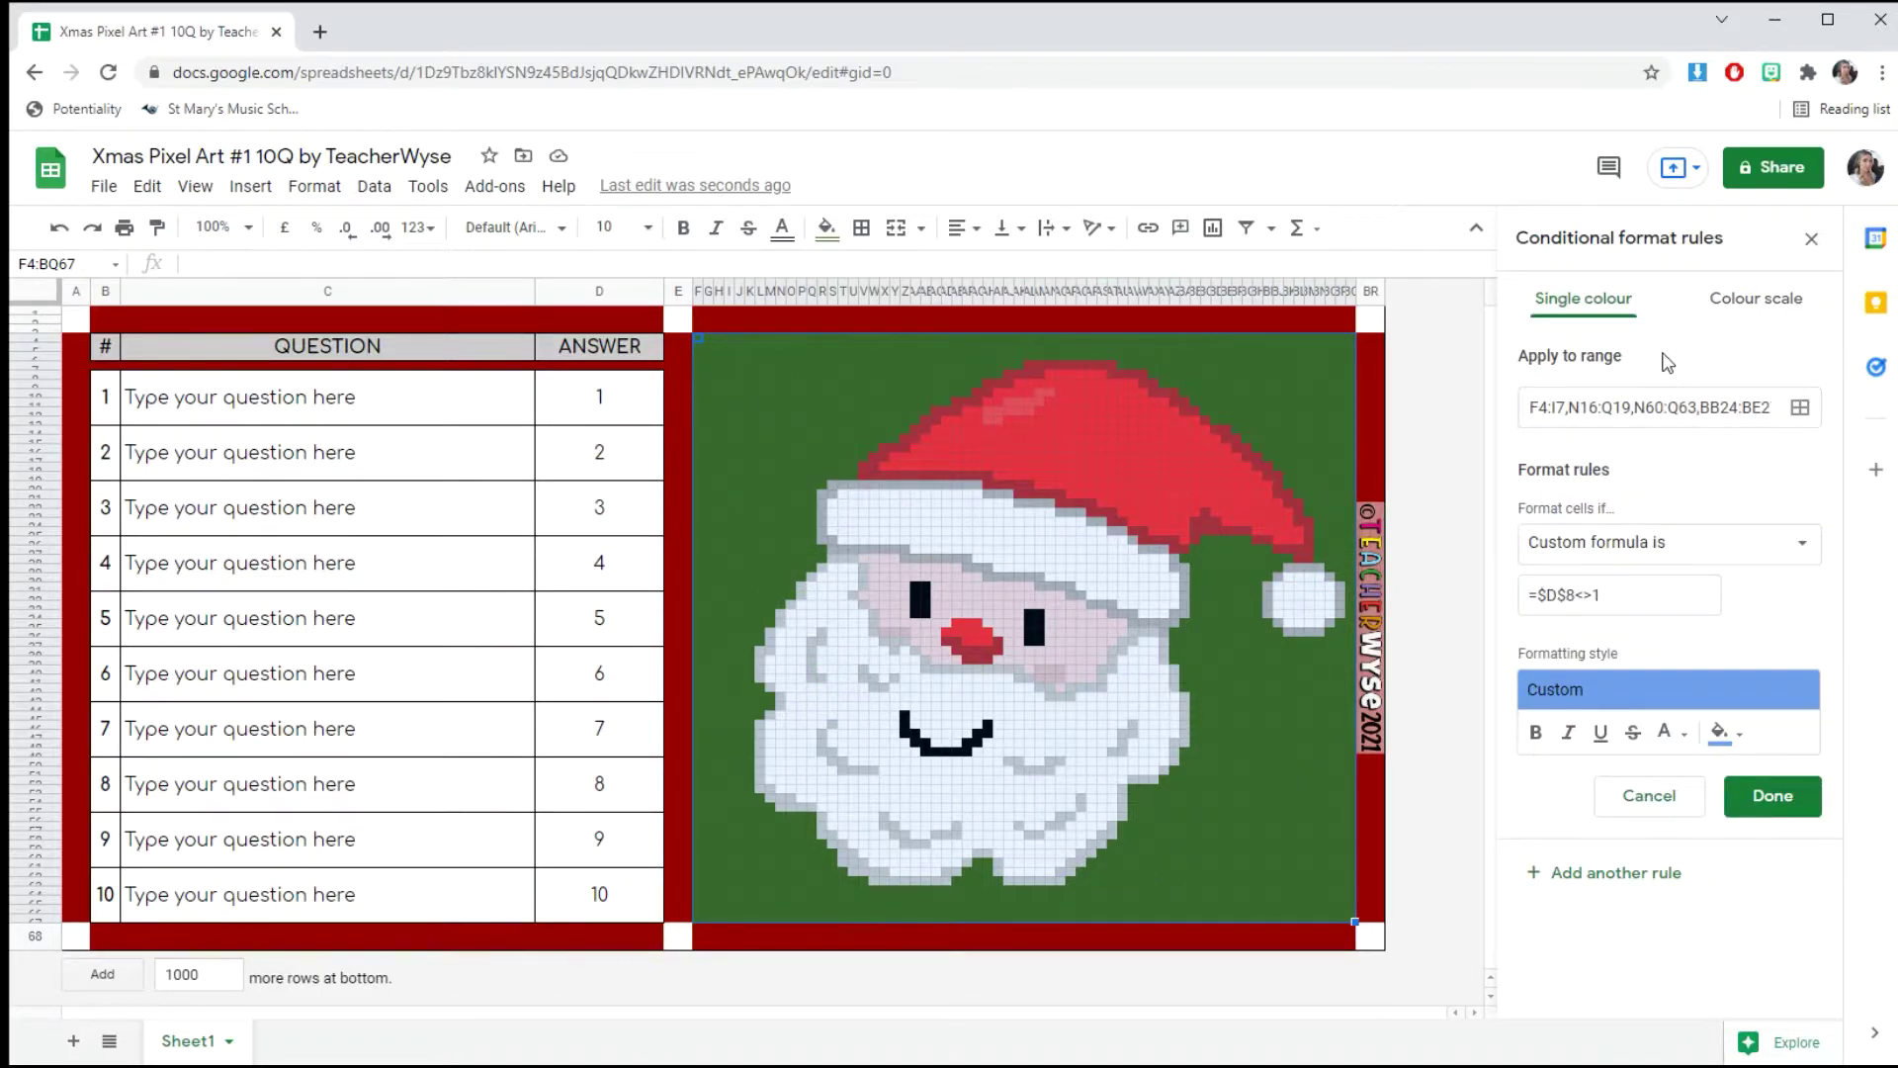
{"action": "left_click", "coordinate": [1684, 597]}
{"action": "left_click_drag", "start_coordinate": [1683, 597], "coordinate": [1522, 588]}
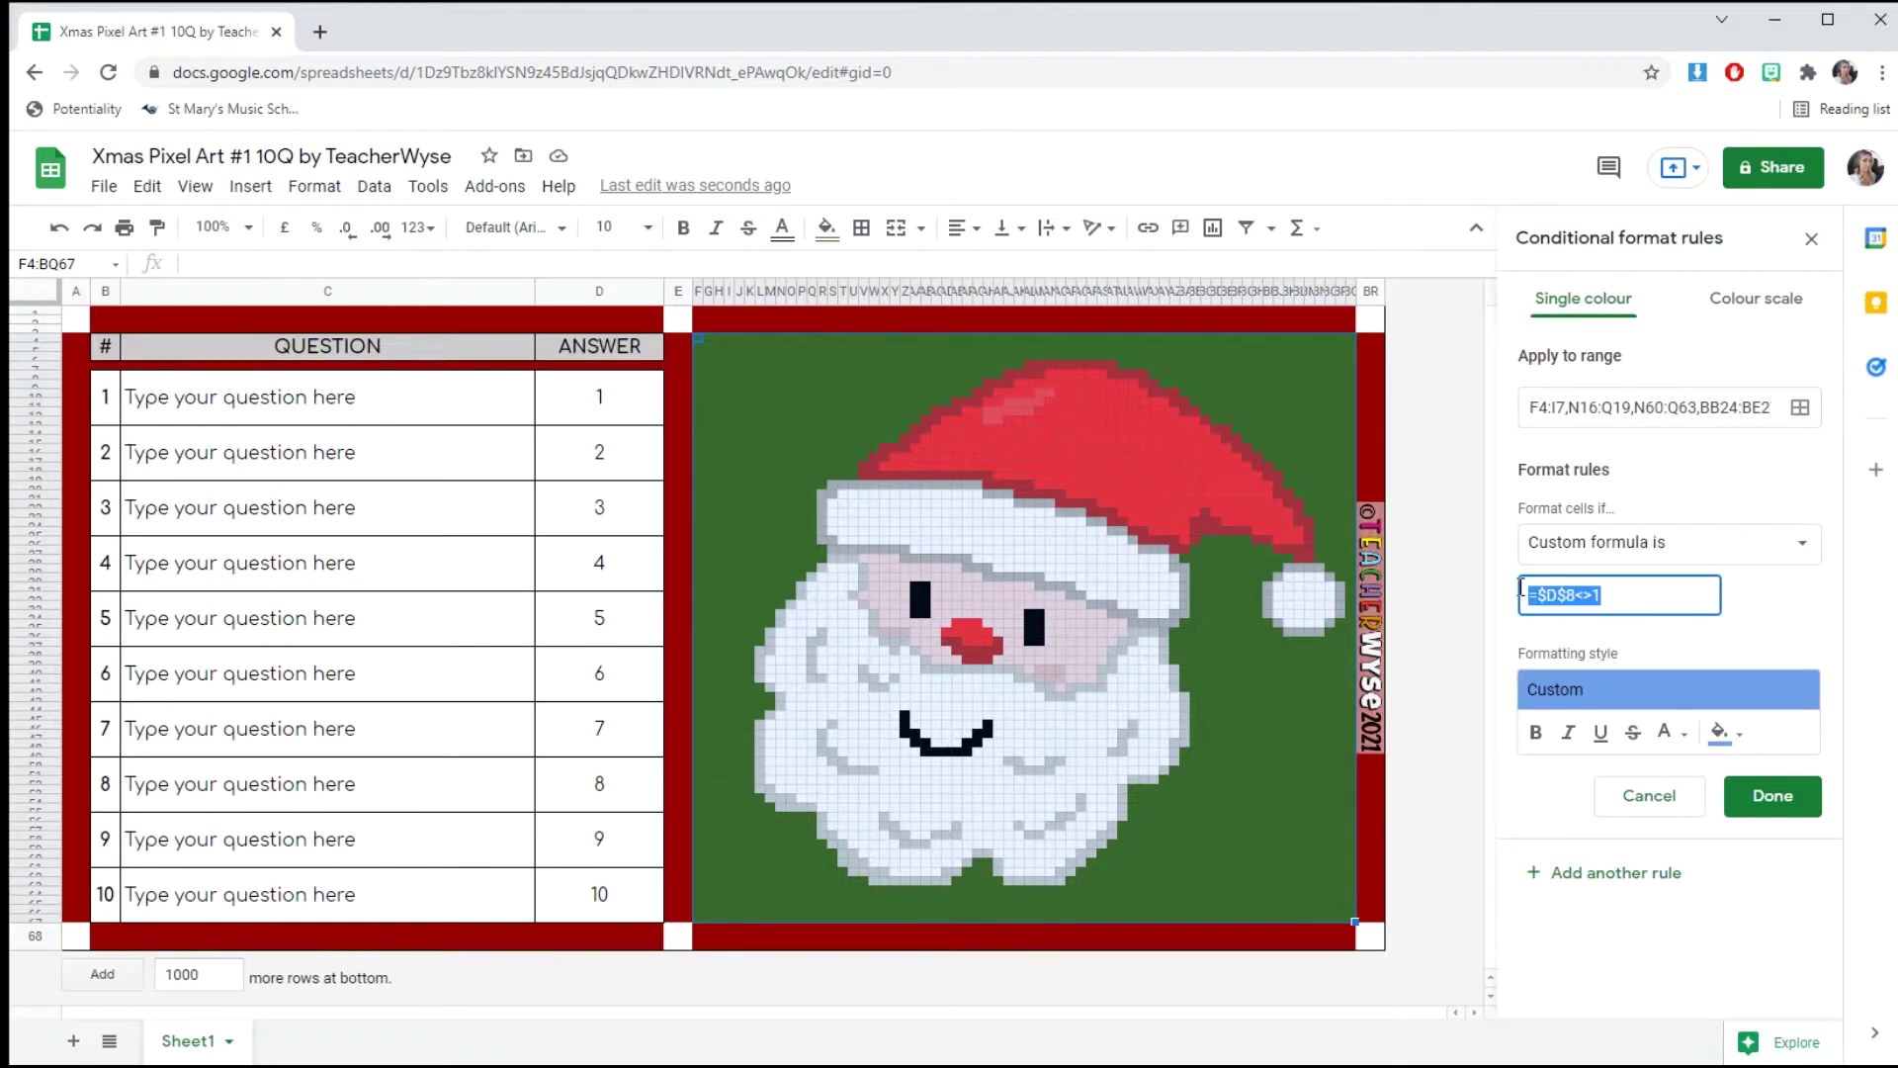
{"action": "left_click", "coordinate": [1642, 594]}
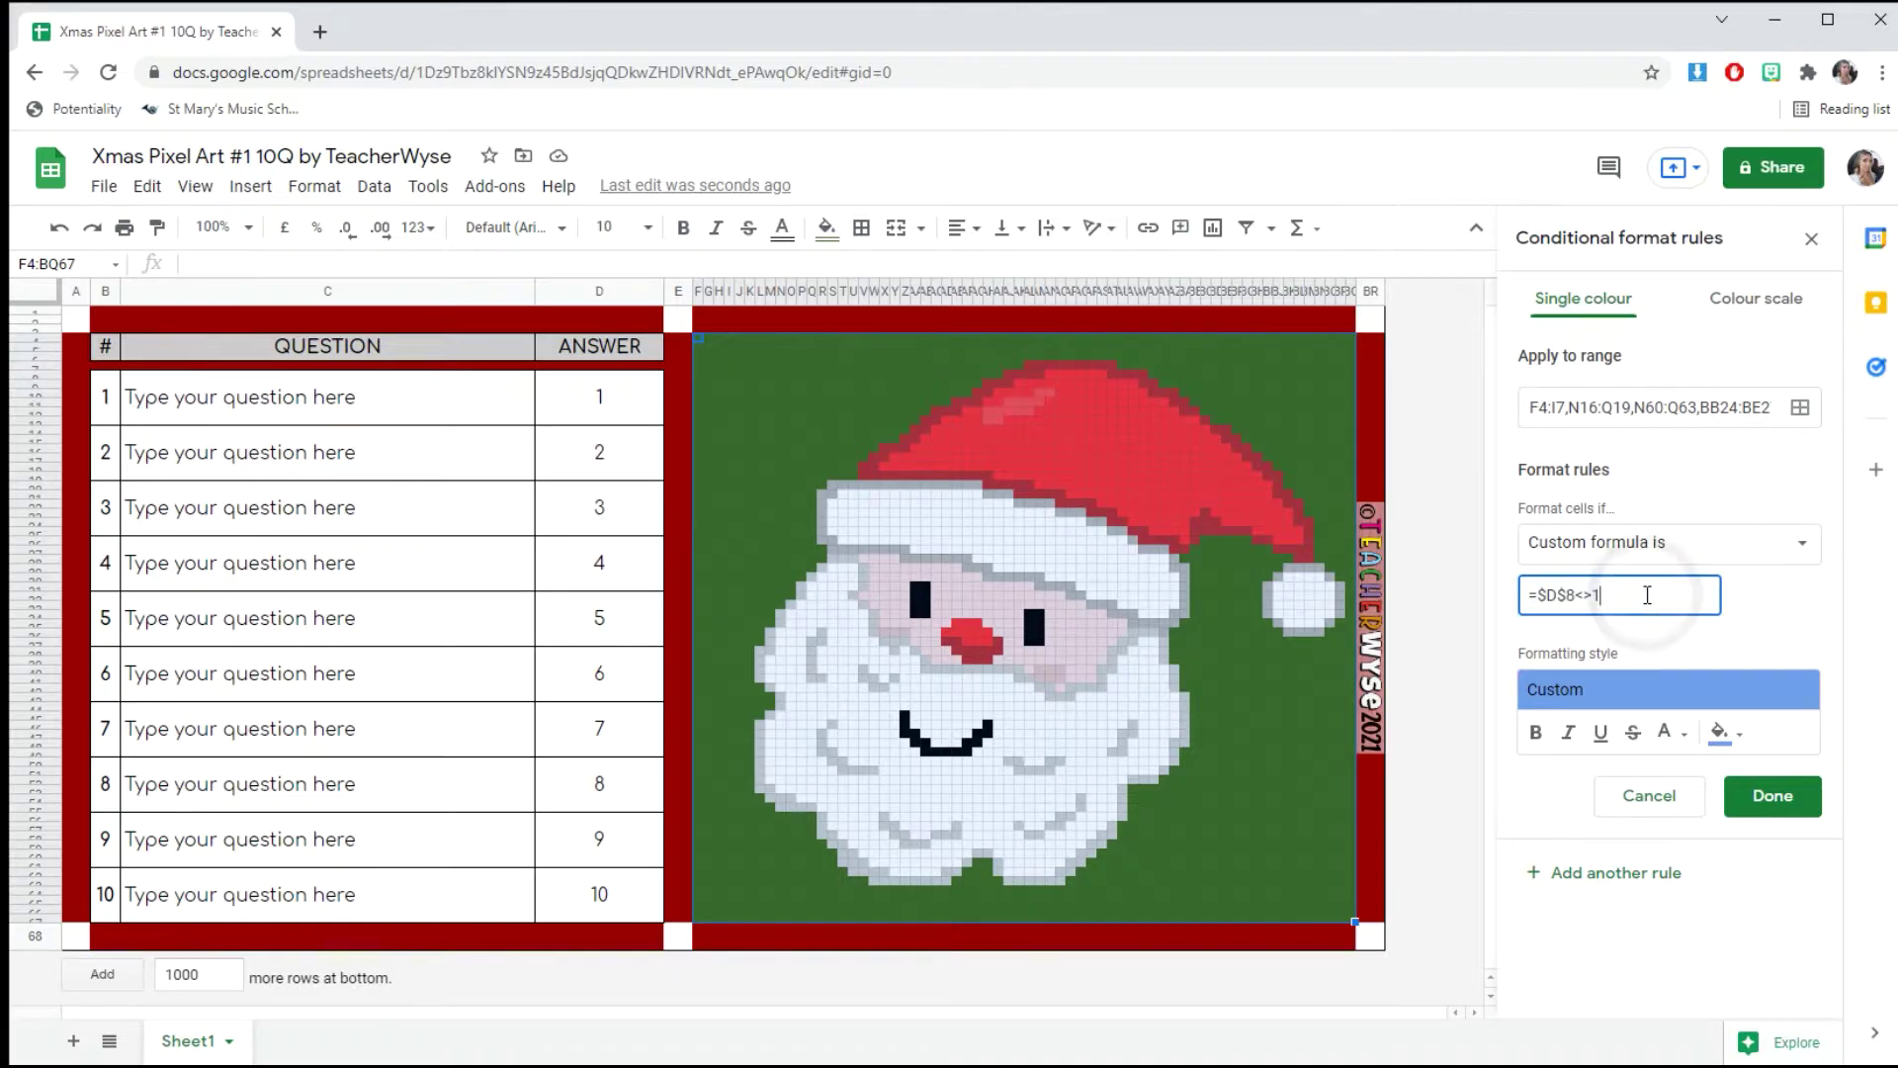
{"action": "left_click", "coordinate": [1550, 594]}
{"action": "left_click", "coordinate": [597, 396]}
{"action": "left_click", "coordinate": [1619, 591]}
{"action": "left_click", "coordinate": [1574, 597]}
{"action": "double_click", "coordinate": [1582, 597]}
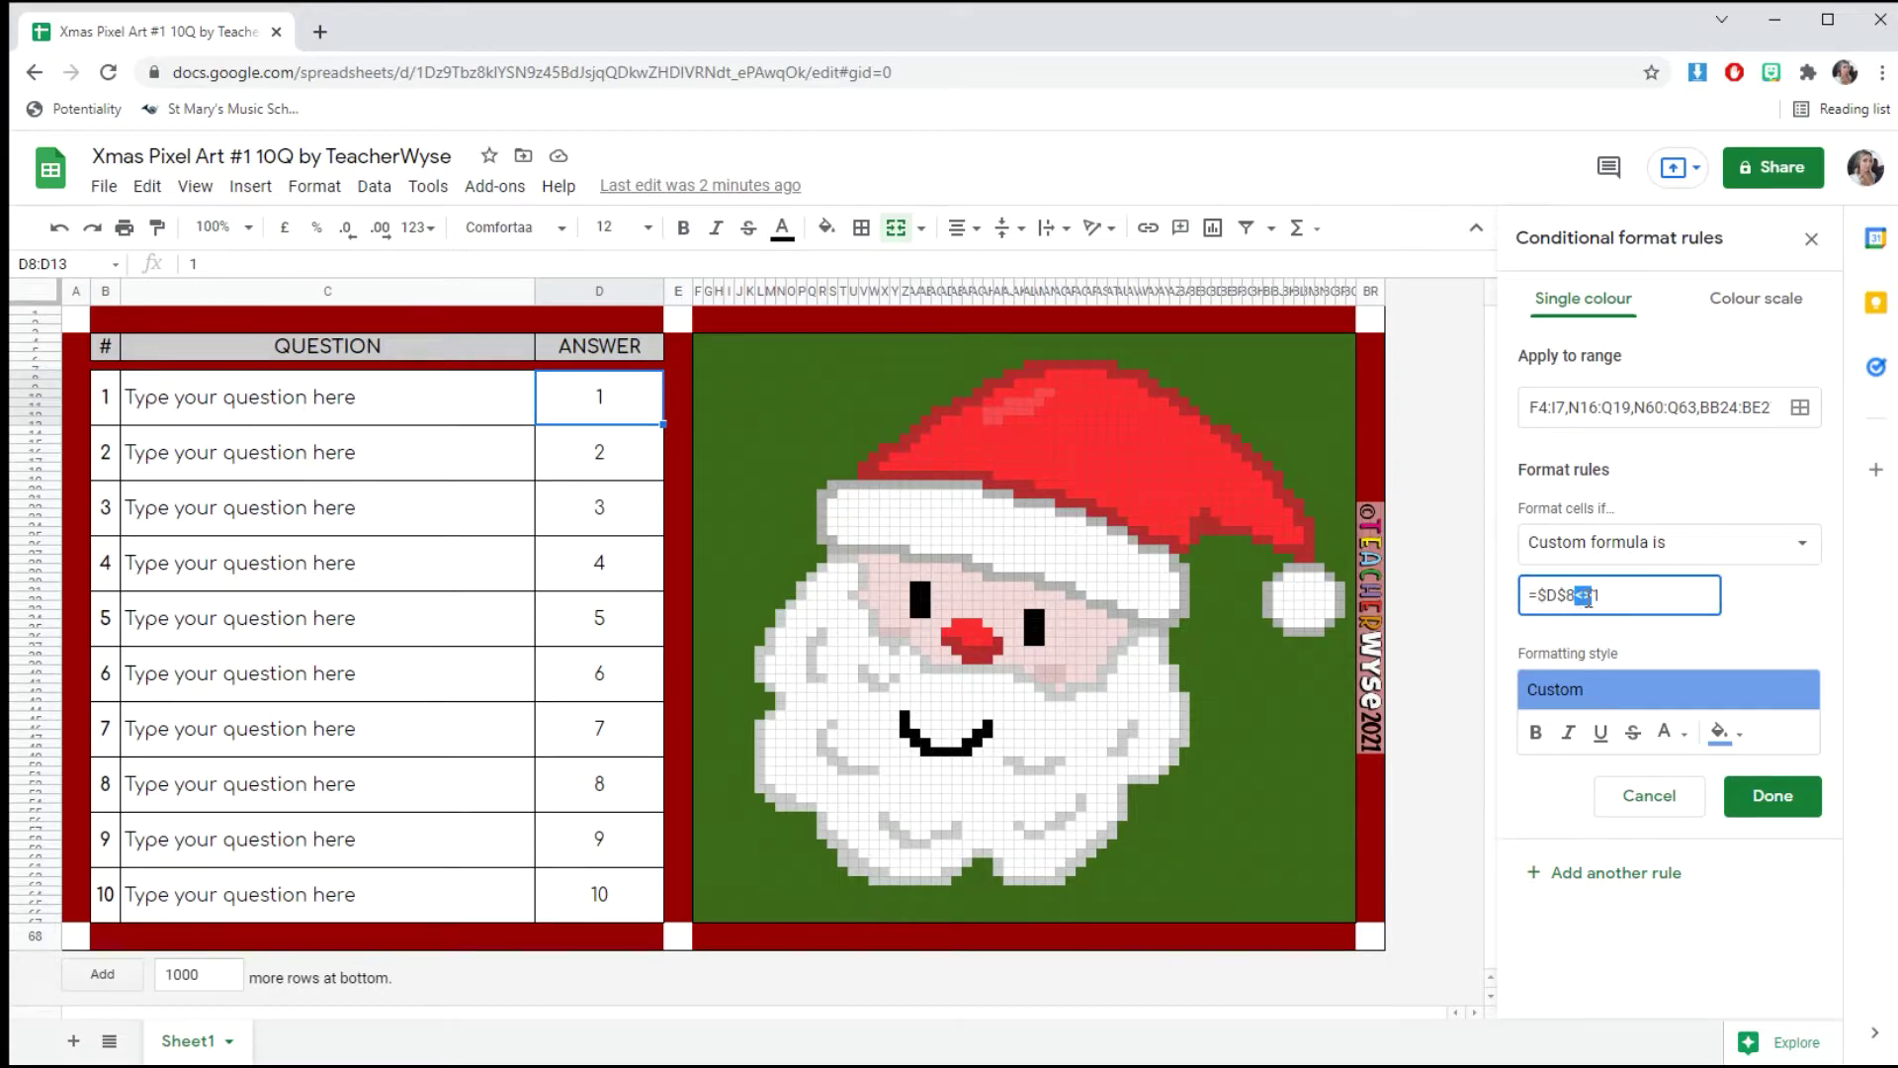
{"action": "left_click", "coordinate": [1584, 598]}
{"action": "left_click", "coordinate": [1675, 597]}
{"action": "type", "text": "100"}
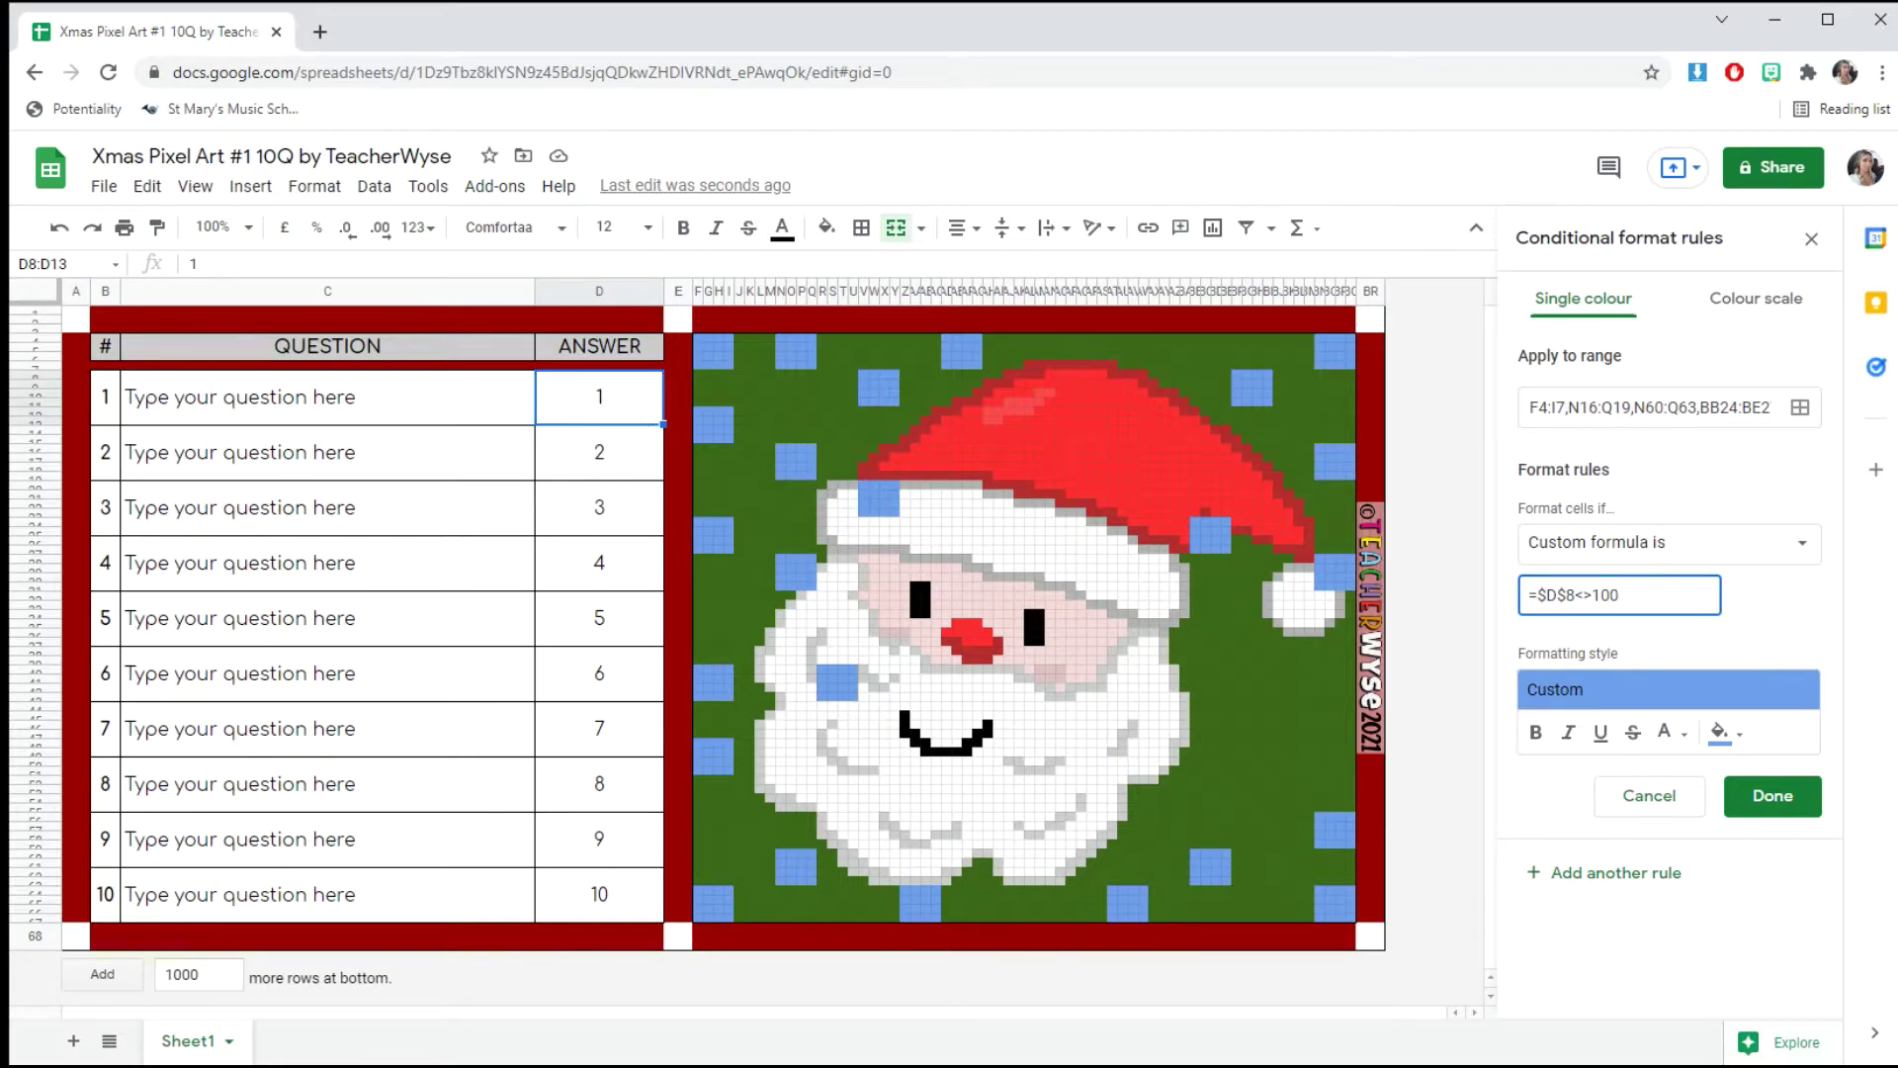
Save the edited rule and change question 1's answer in D8 to 100.
{"action": "left_click", "coordinate": [1773, 797]}
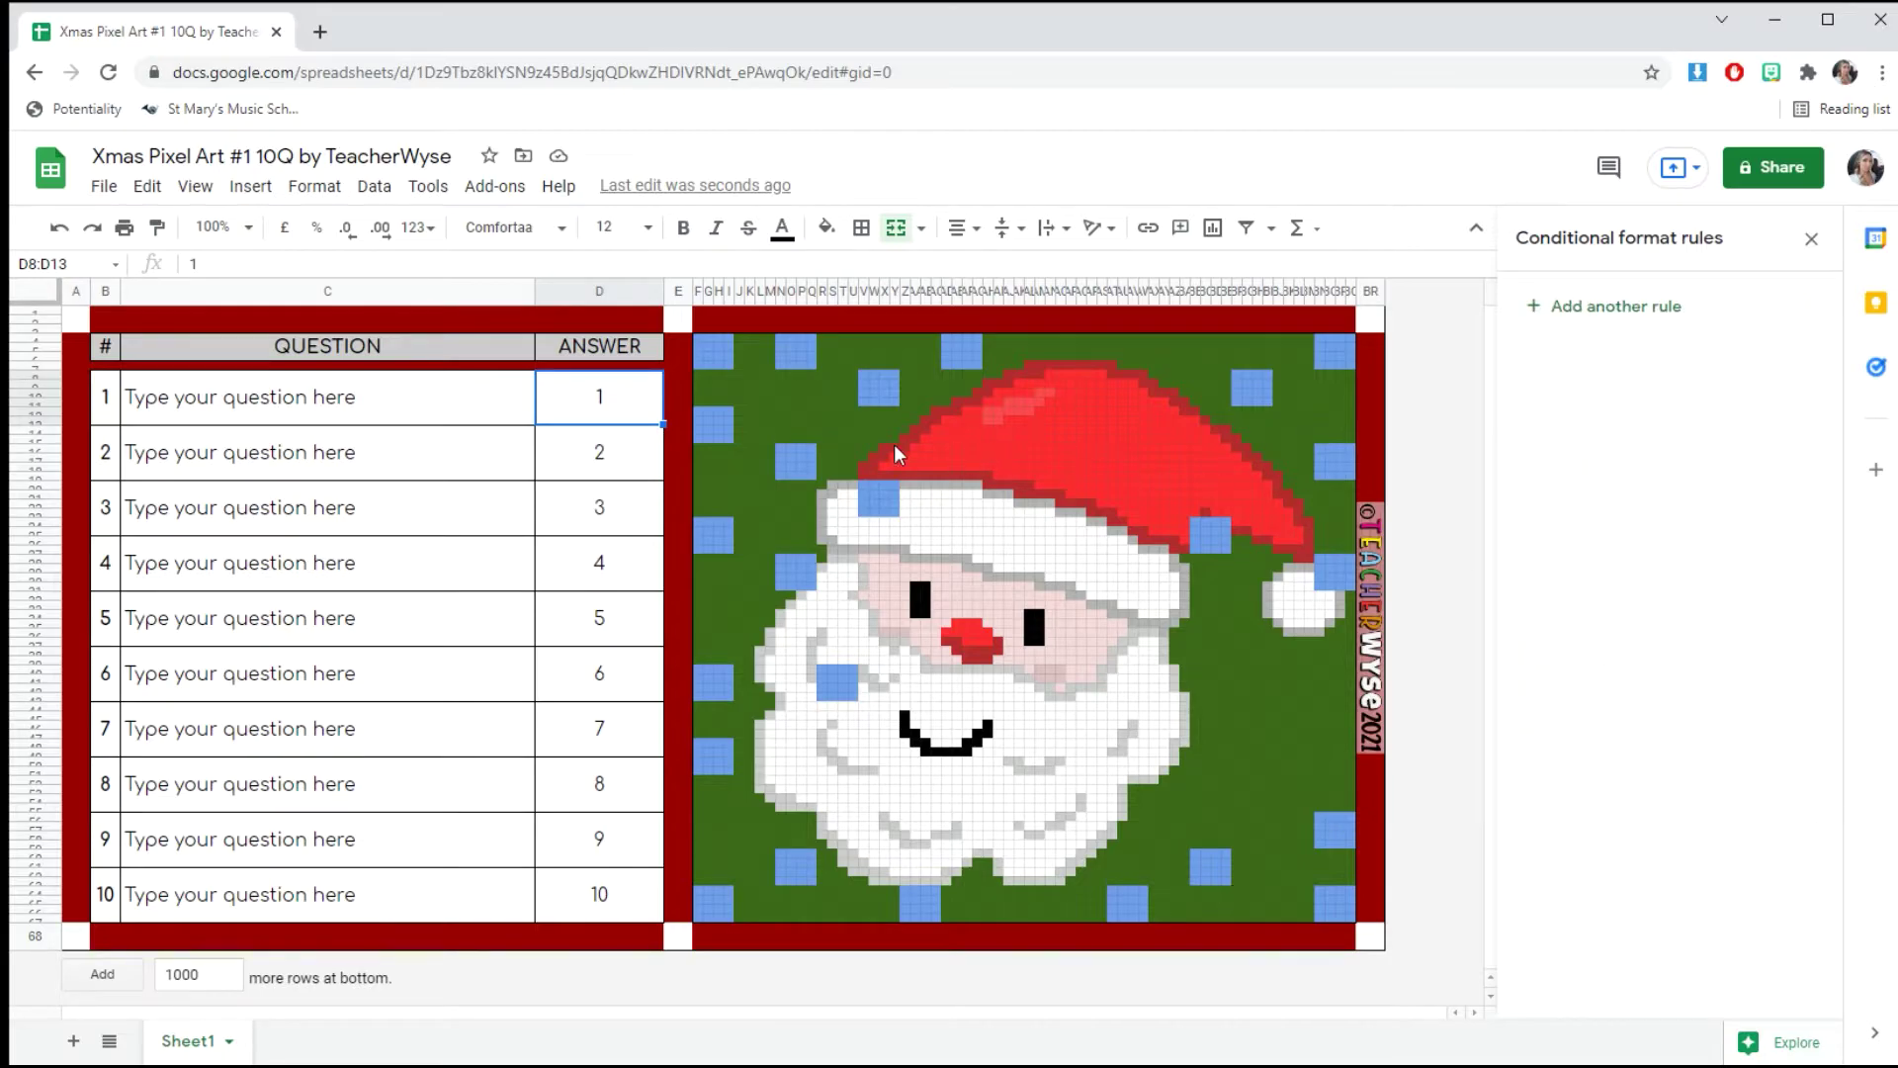
{"action": "left_click", "coordinate": [611, 393]}
{"action": "double_click", "coordinate": [611, 393]}
{"action": "type", "text": "00"}
{"action": "key", "text": "Return"}
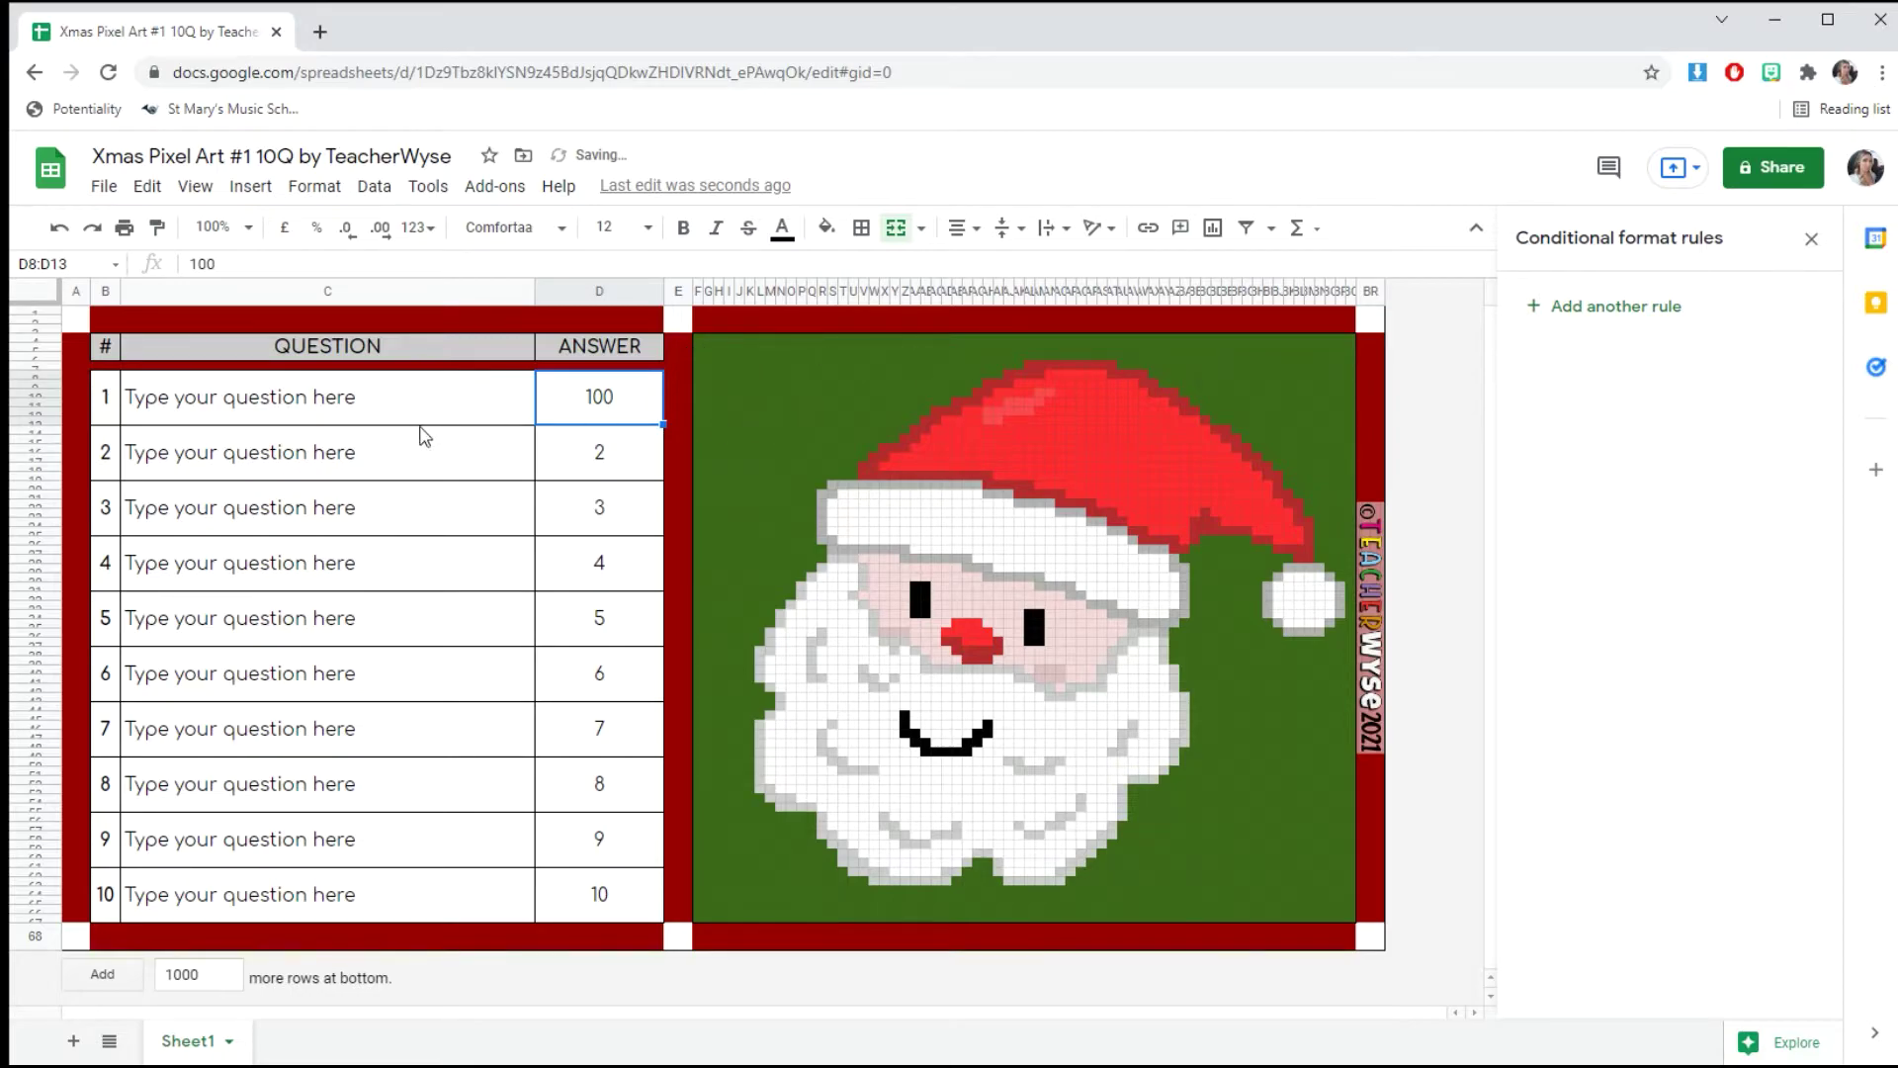
{"action": "left_click", "coordinate": [618, 461]}
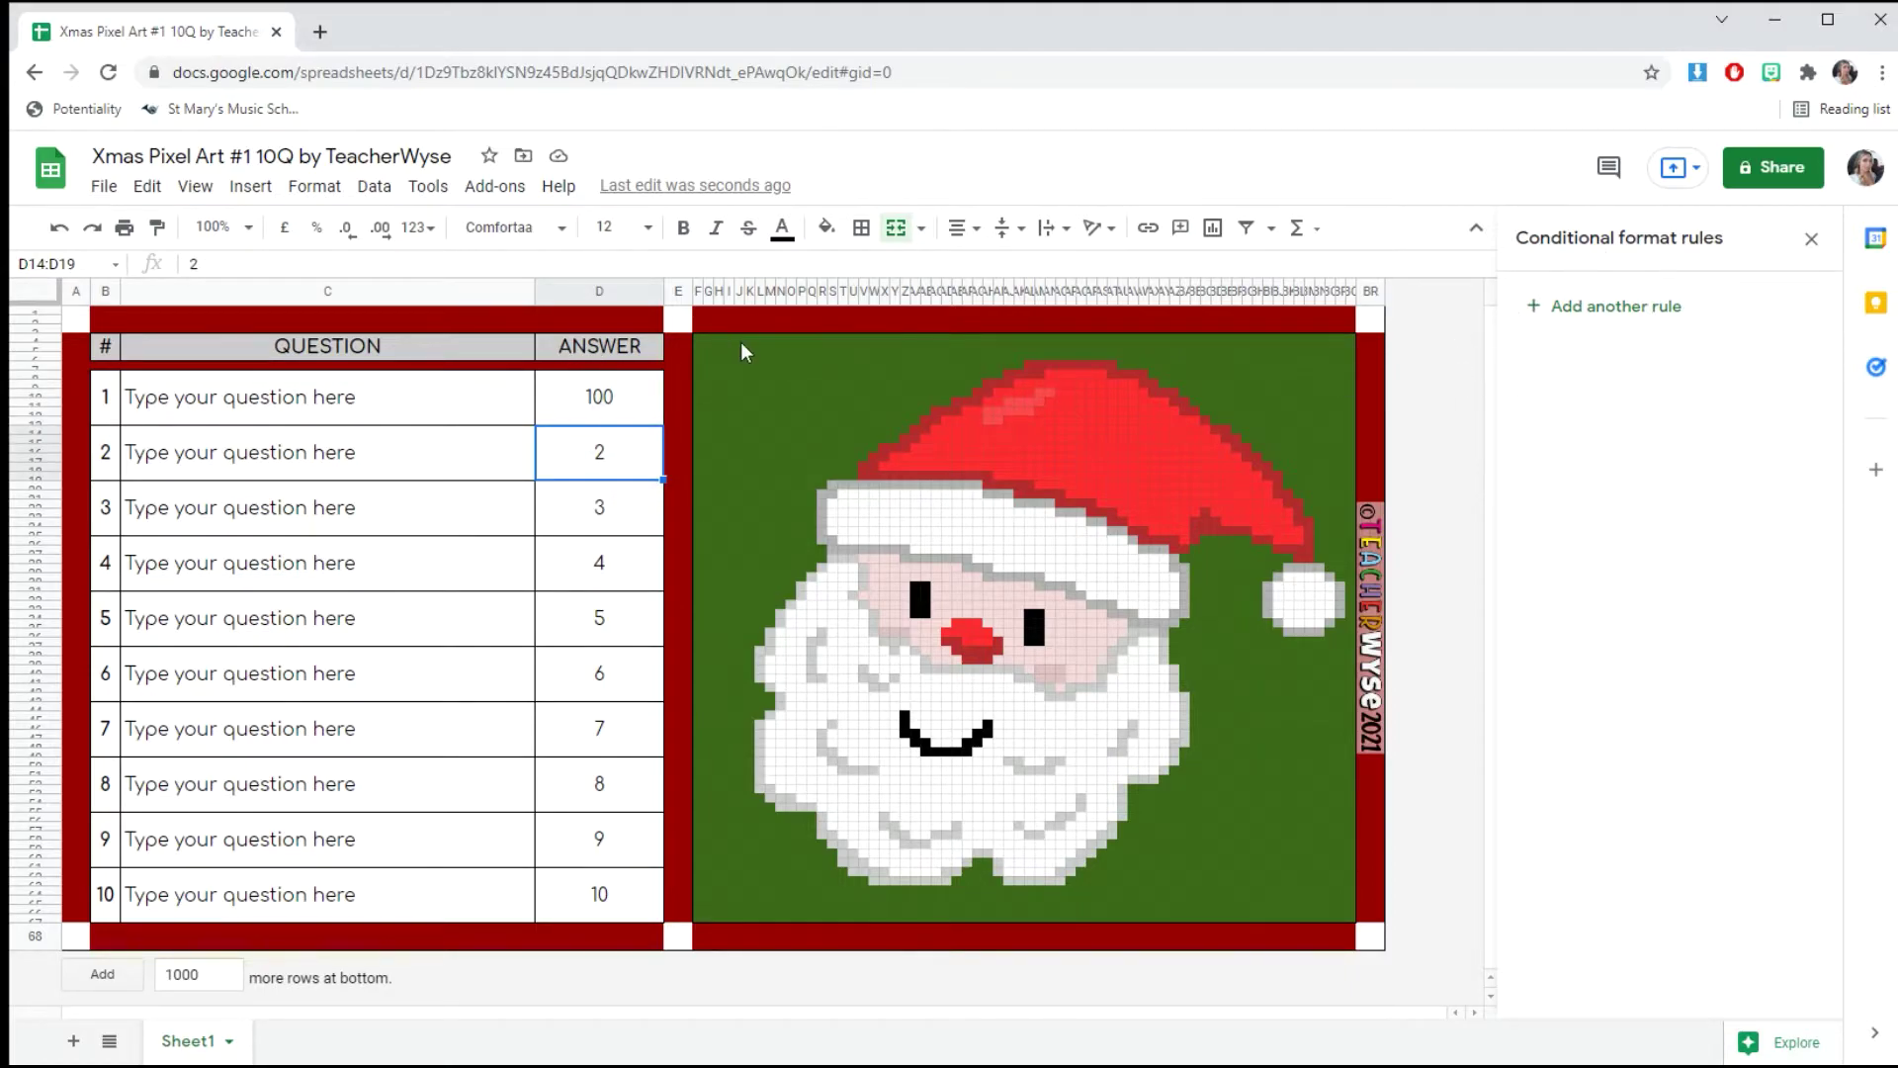
Change the second rule's formula to =$D$14<>200 and save it.
{"action": "left_click_drag", "start_coordinate": [686, 337], "coordinate": [1347, 917]}
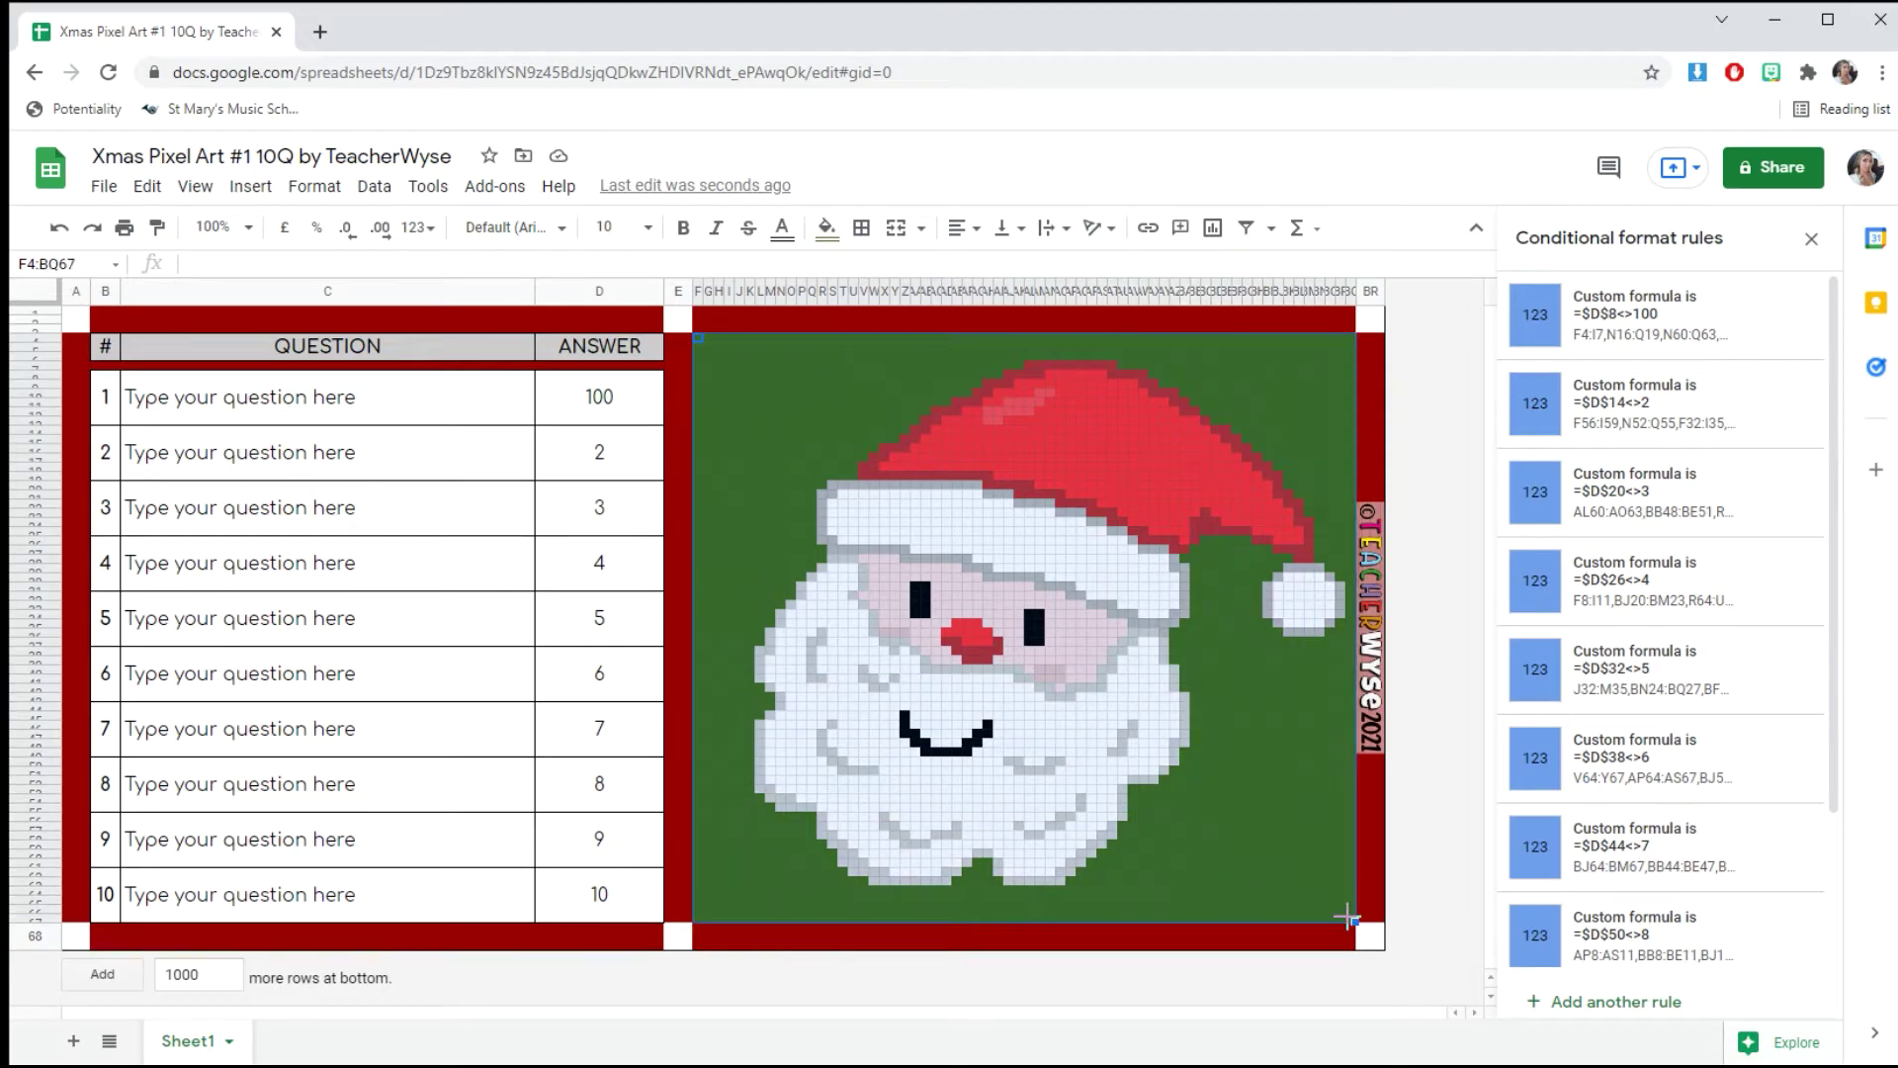
{"action": "left_click", "coordinate": [1664, 411]}
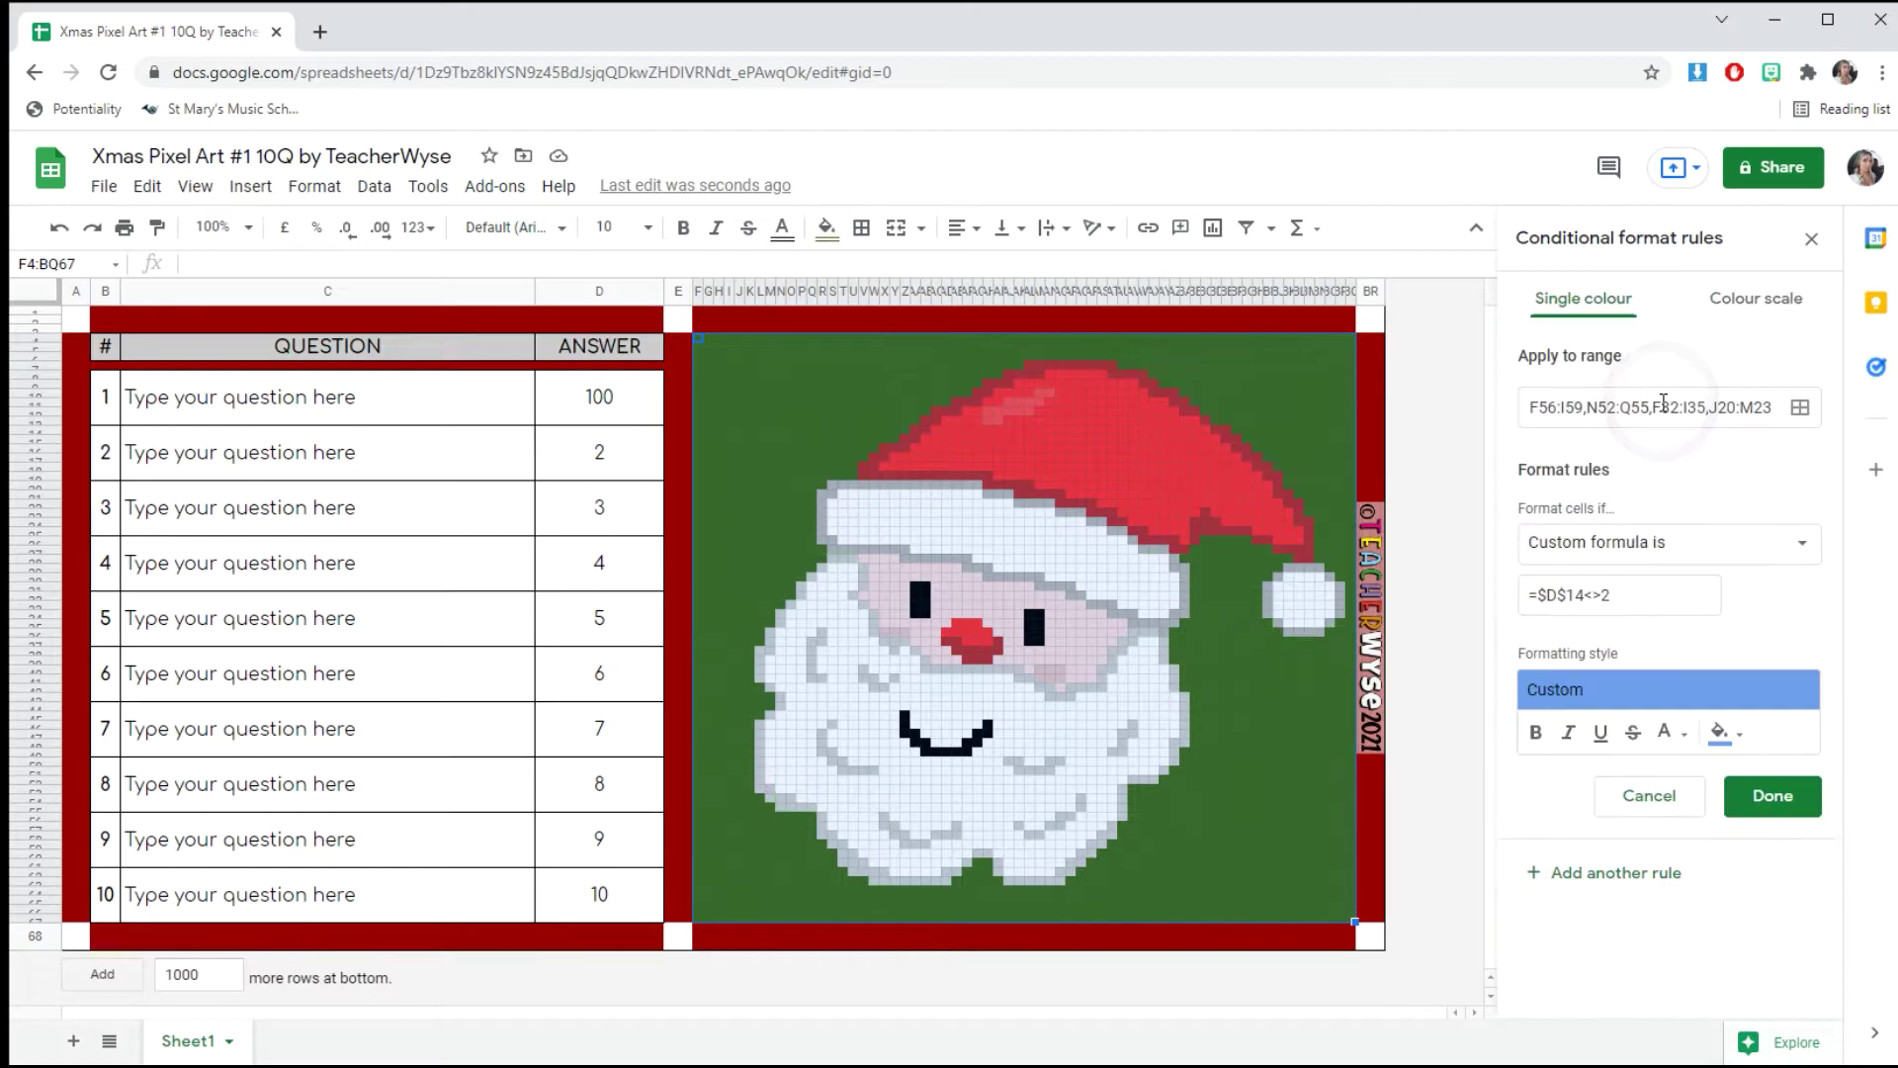
{"action": "left_click", "coordinate": [1638, 596]}
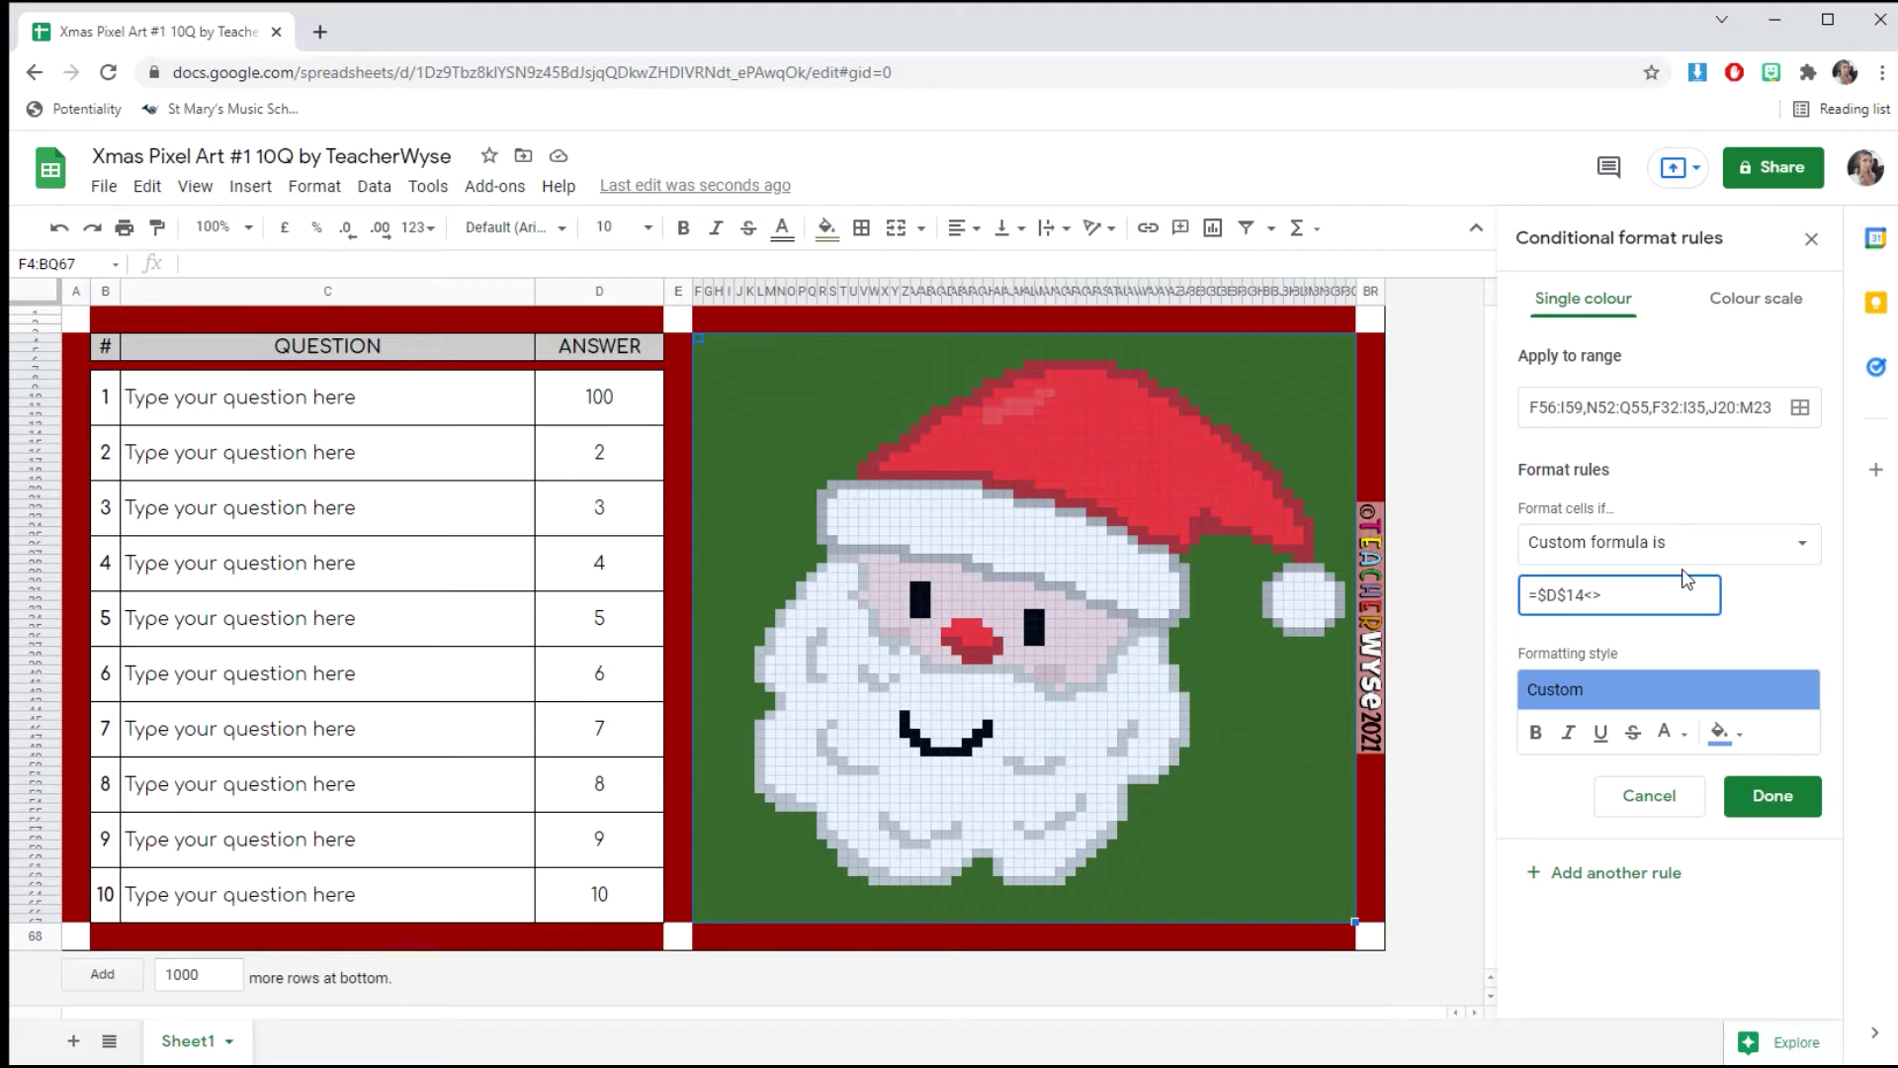
{"action": "type", "text": "200"}
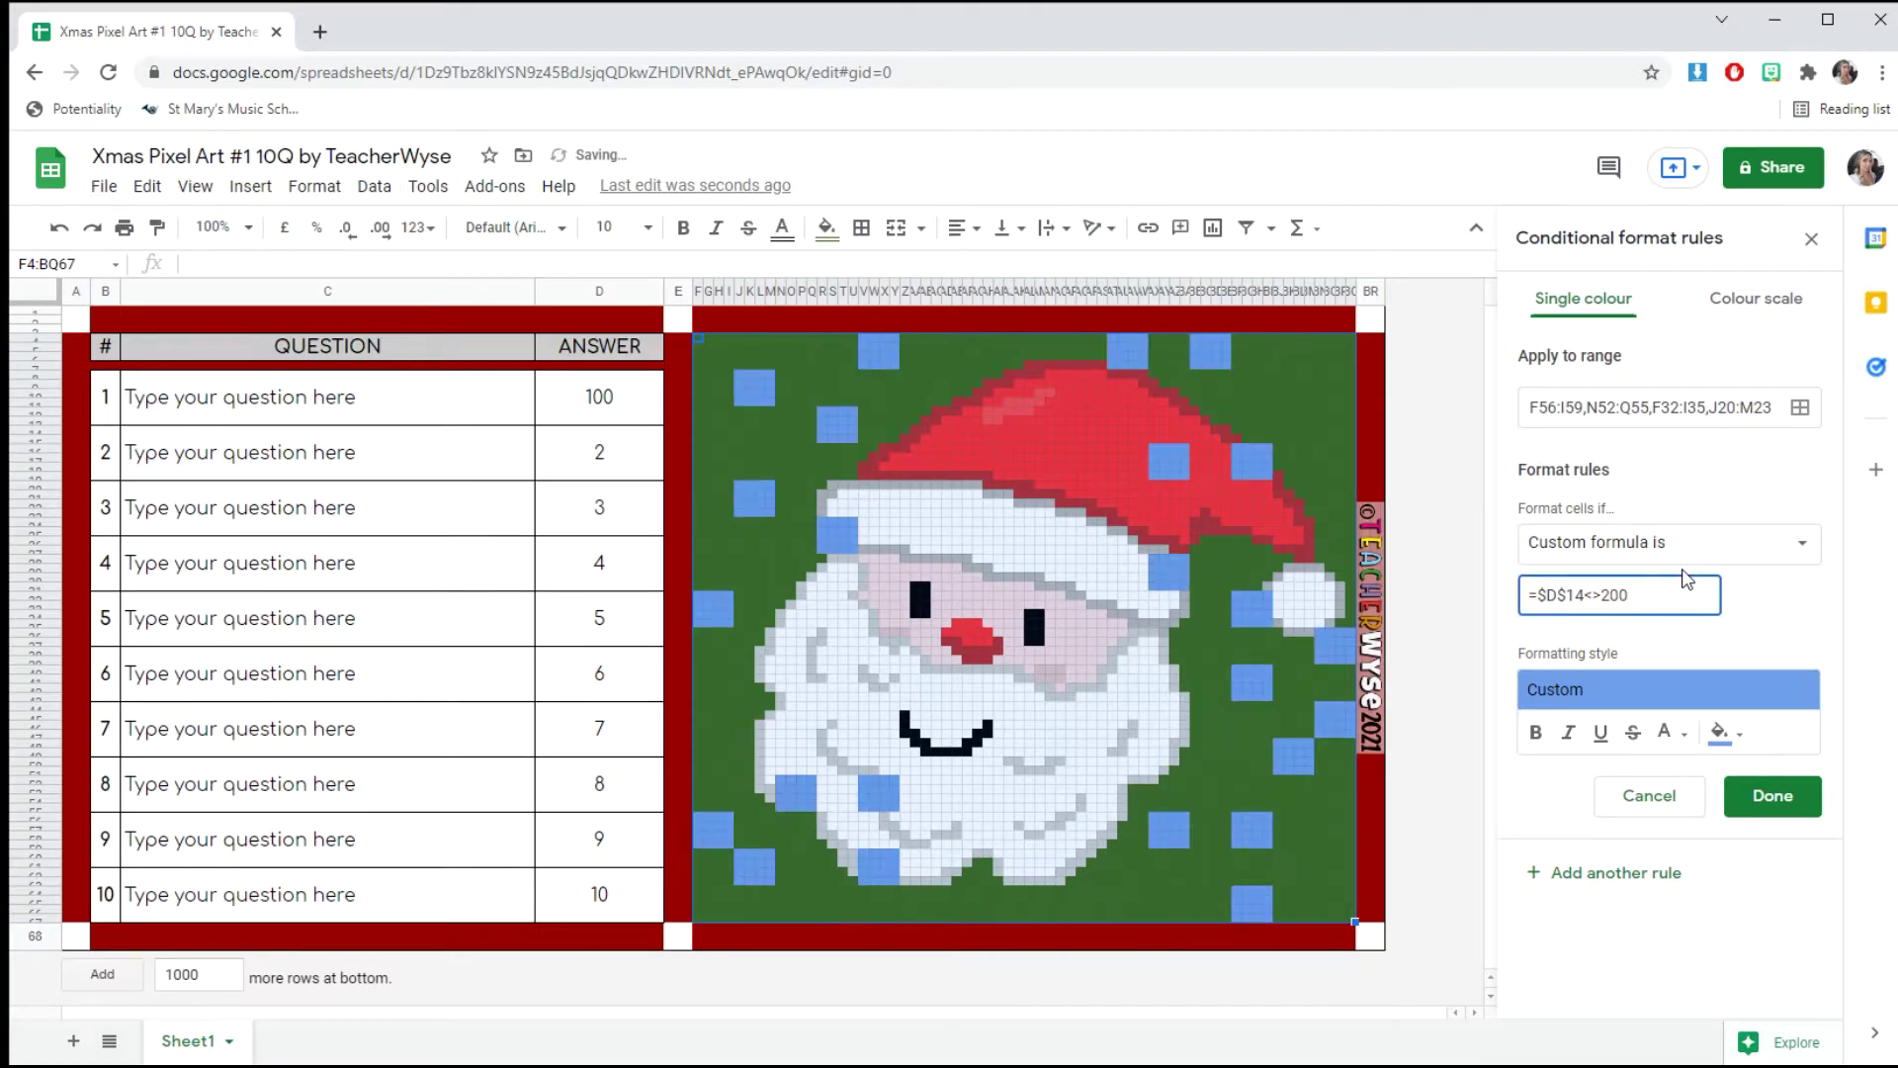
{"action": "left_click", "coordinate": [1771, 797]}
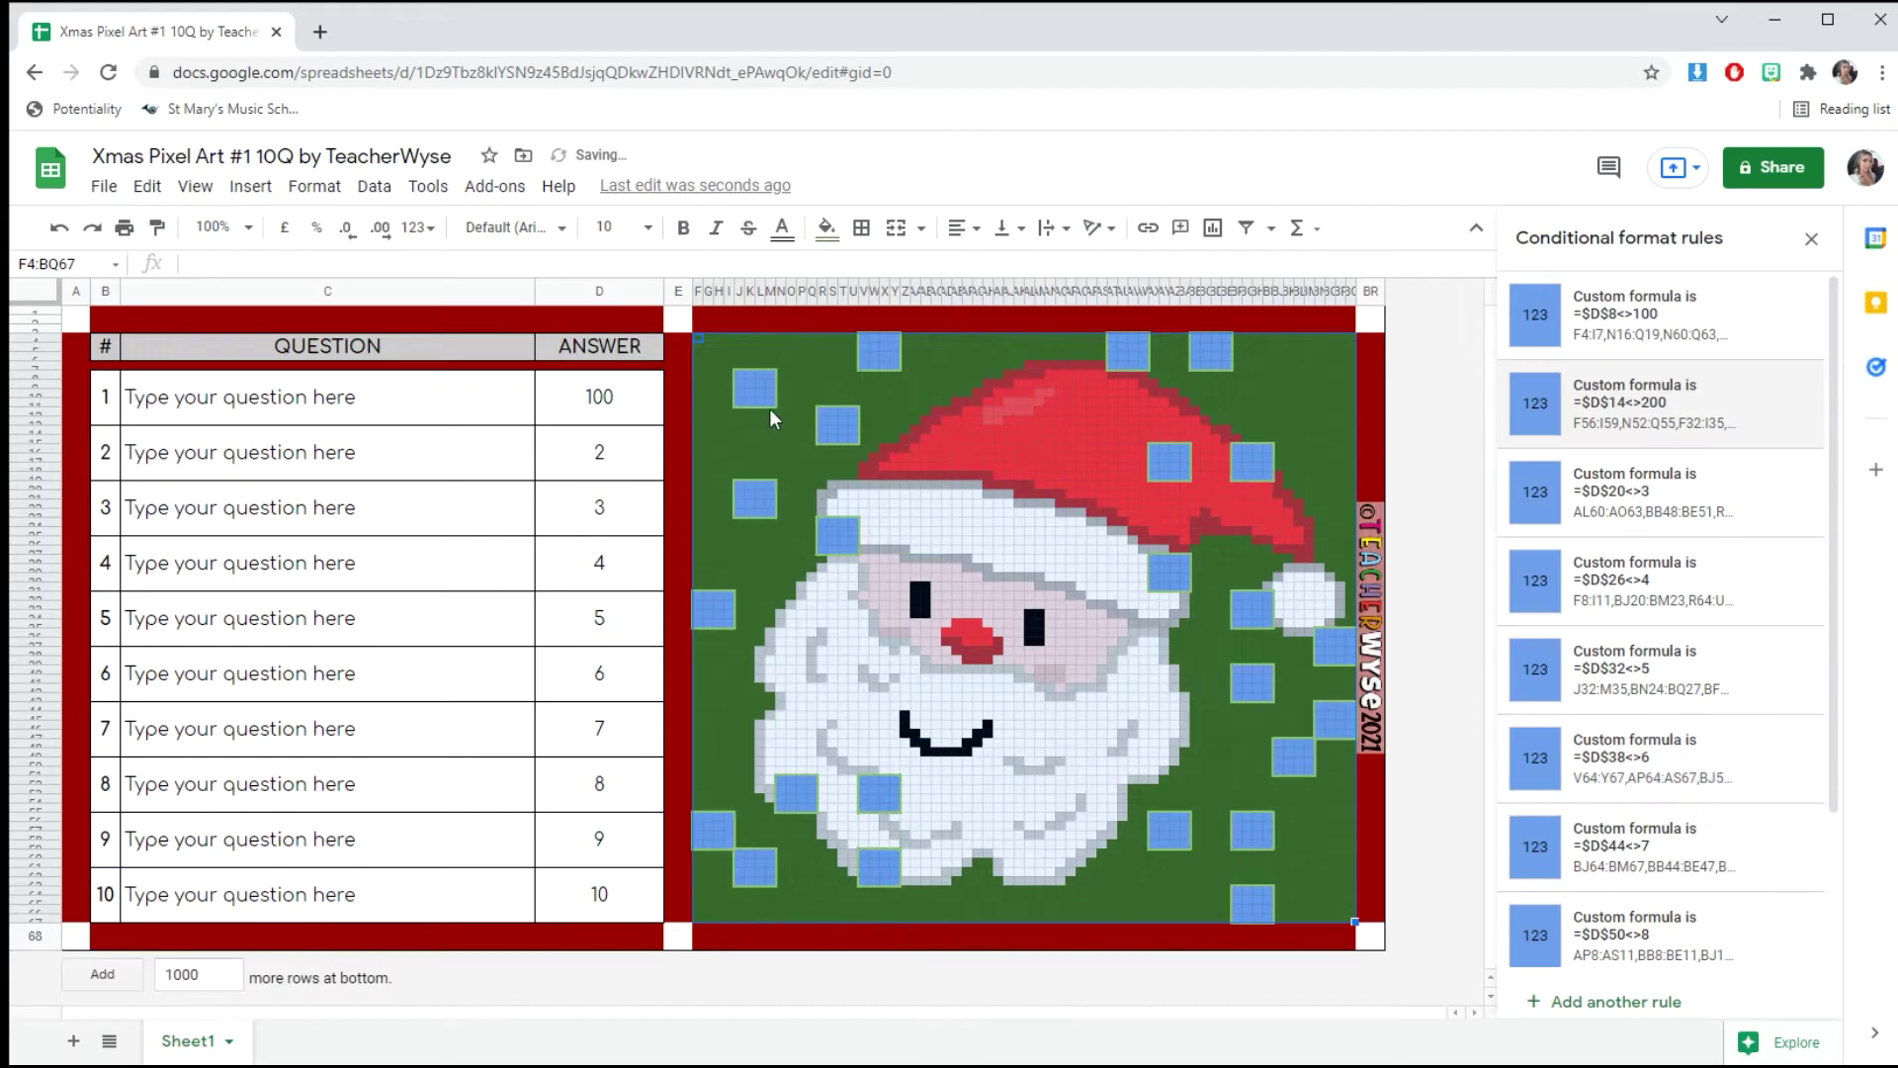
Change question 2's answer to 200.
{"action": "left_click", "coordinate": [631, 460]}
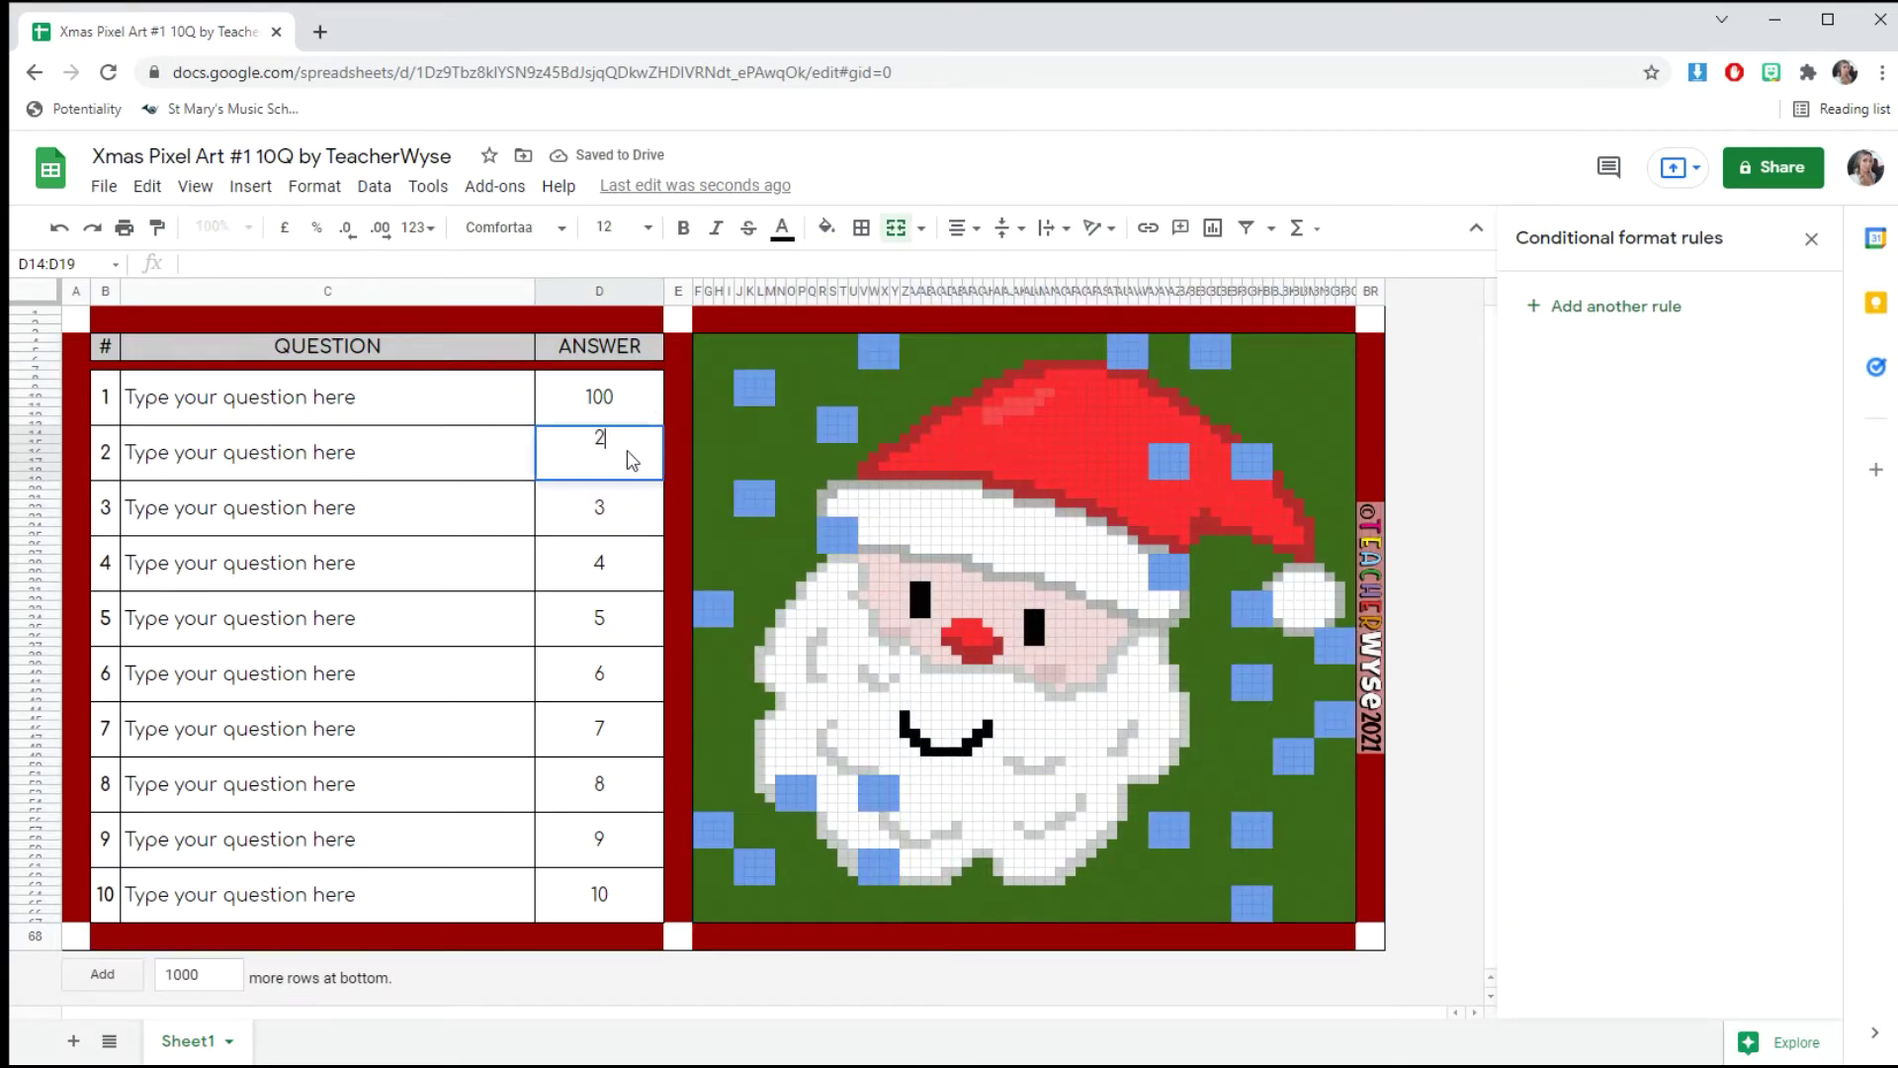
{"action": "type", "text": "00"}
{"action": "key", "text": "Return"}
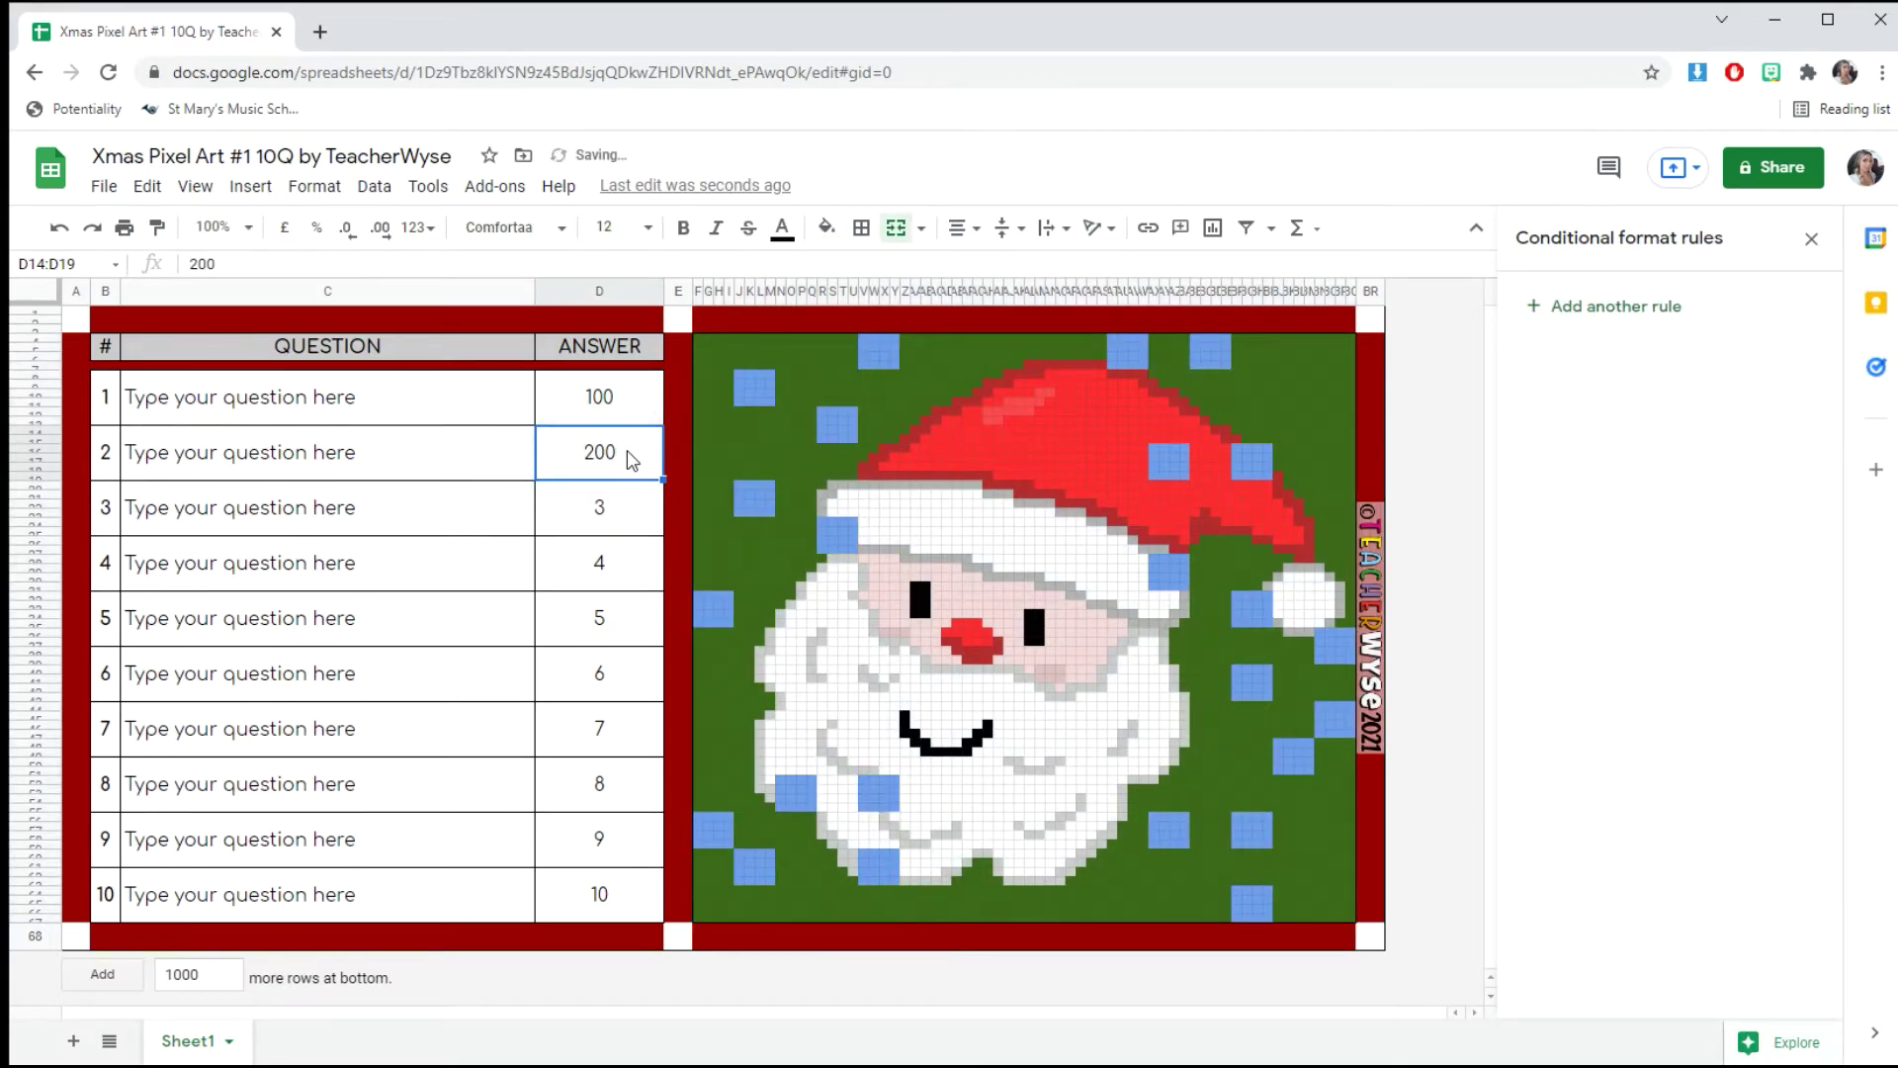
{"action": "left_click", "coordinate": [1635, 419]}
Change the third rule's formula to =$D$20<>"santa" and save it.
{"action": "left_click_drag", "start_coordinate": [695, 338], "coordinate": [1344, 917]}
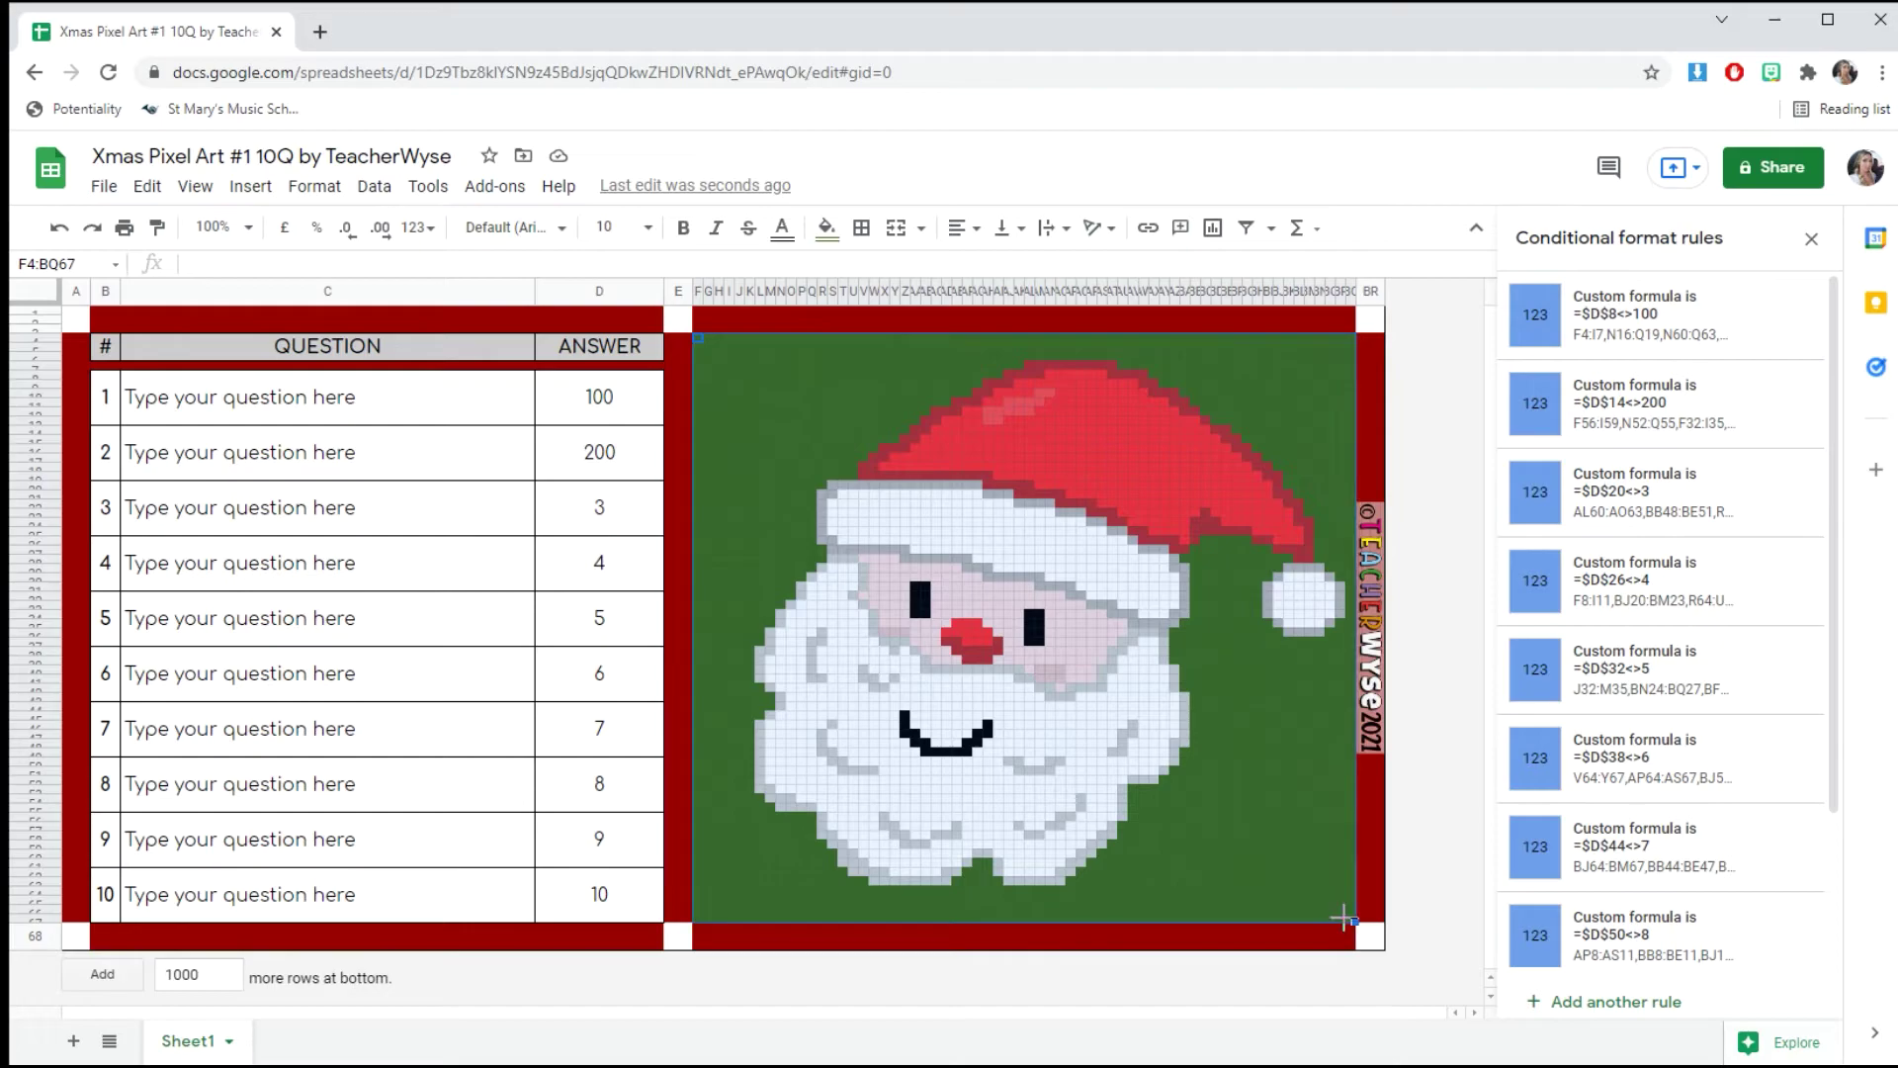
{"action": "left_click", "coordinate": [1654, 492]}
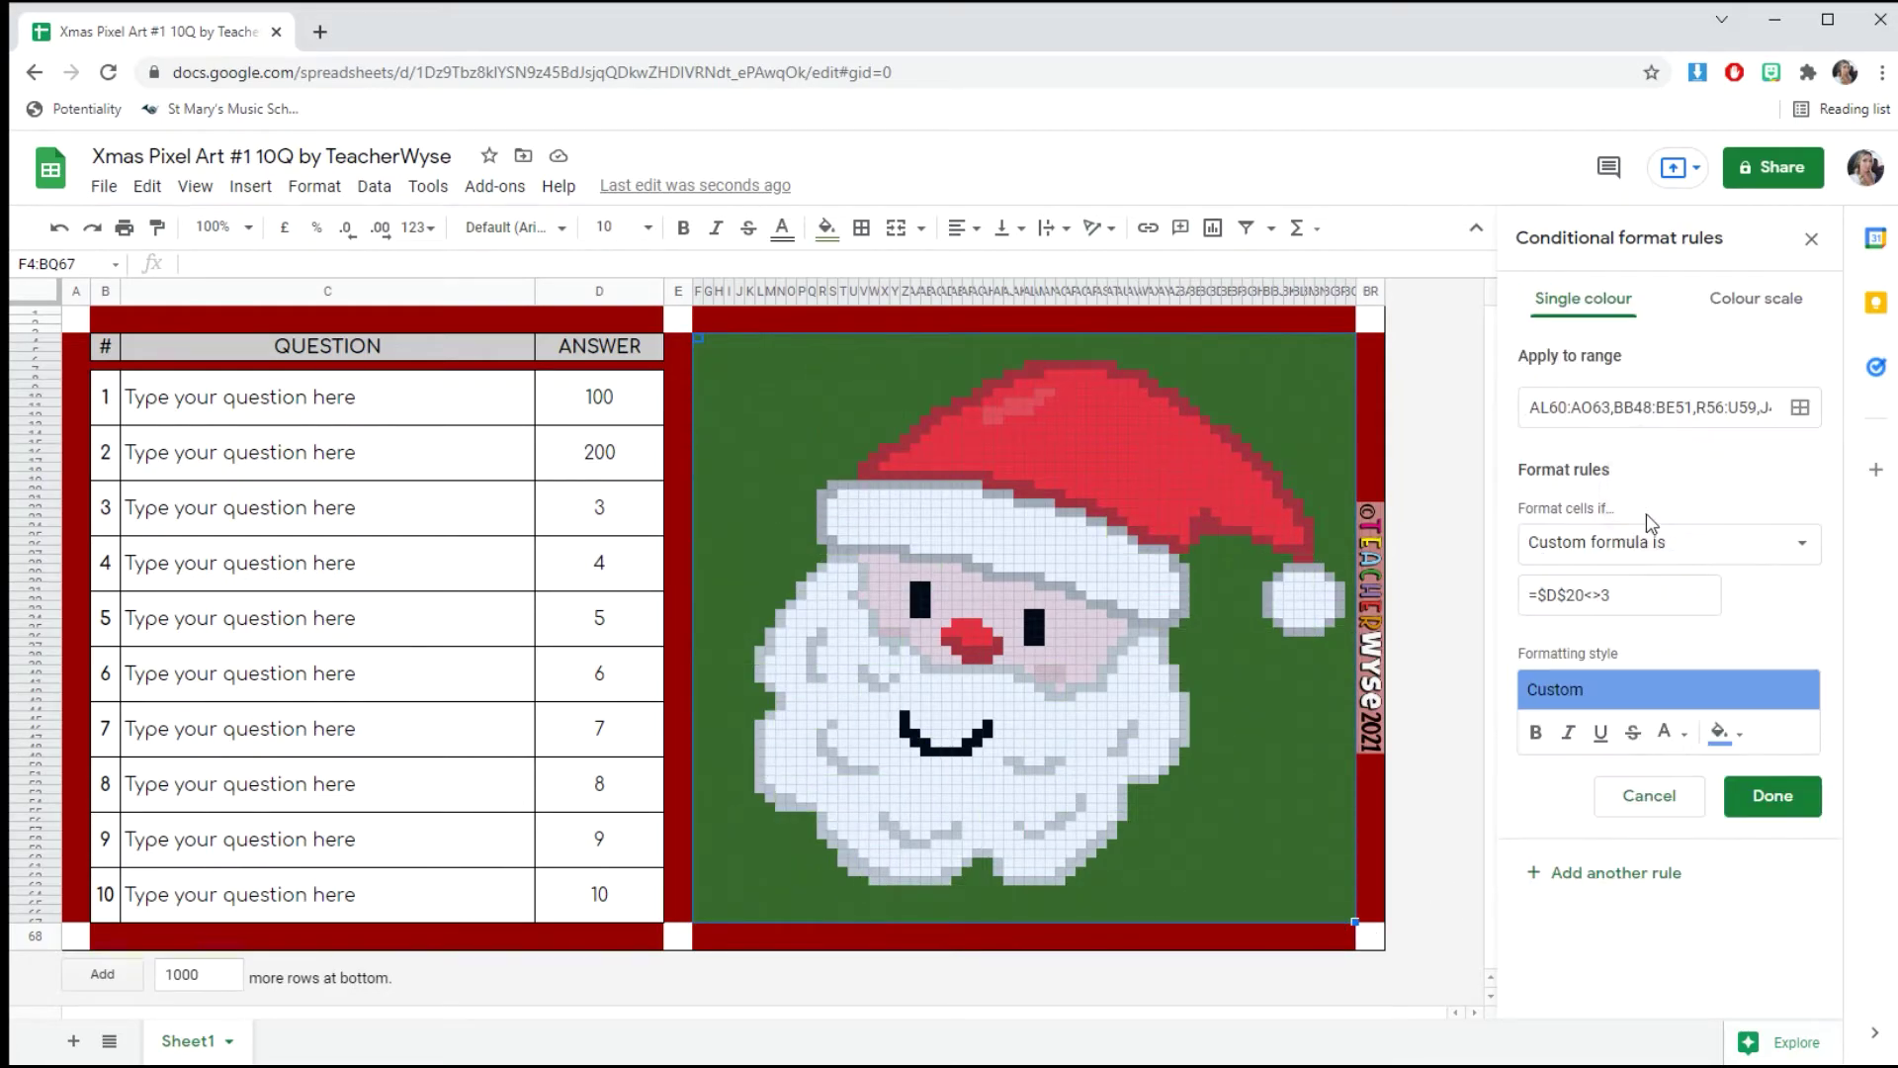
{"action": "left_click", "coordinate": [1656, 592]}
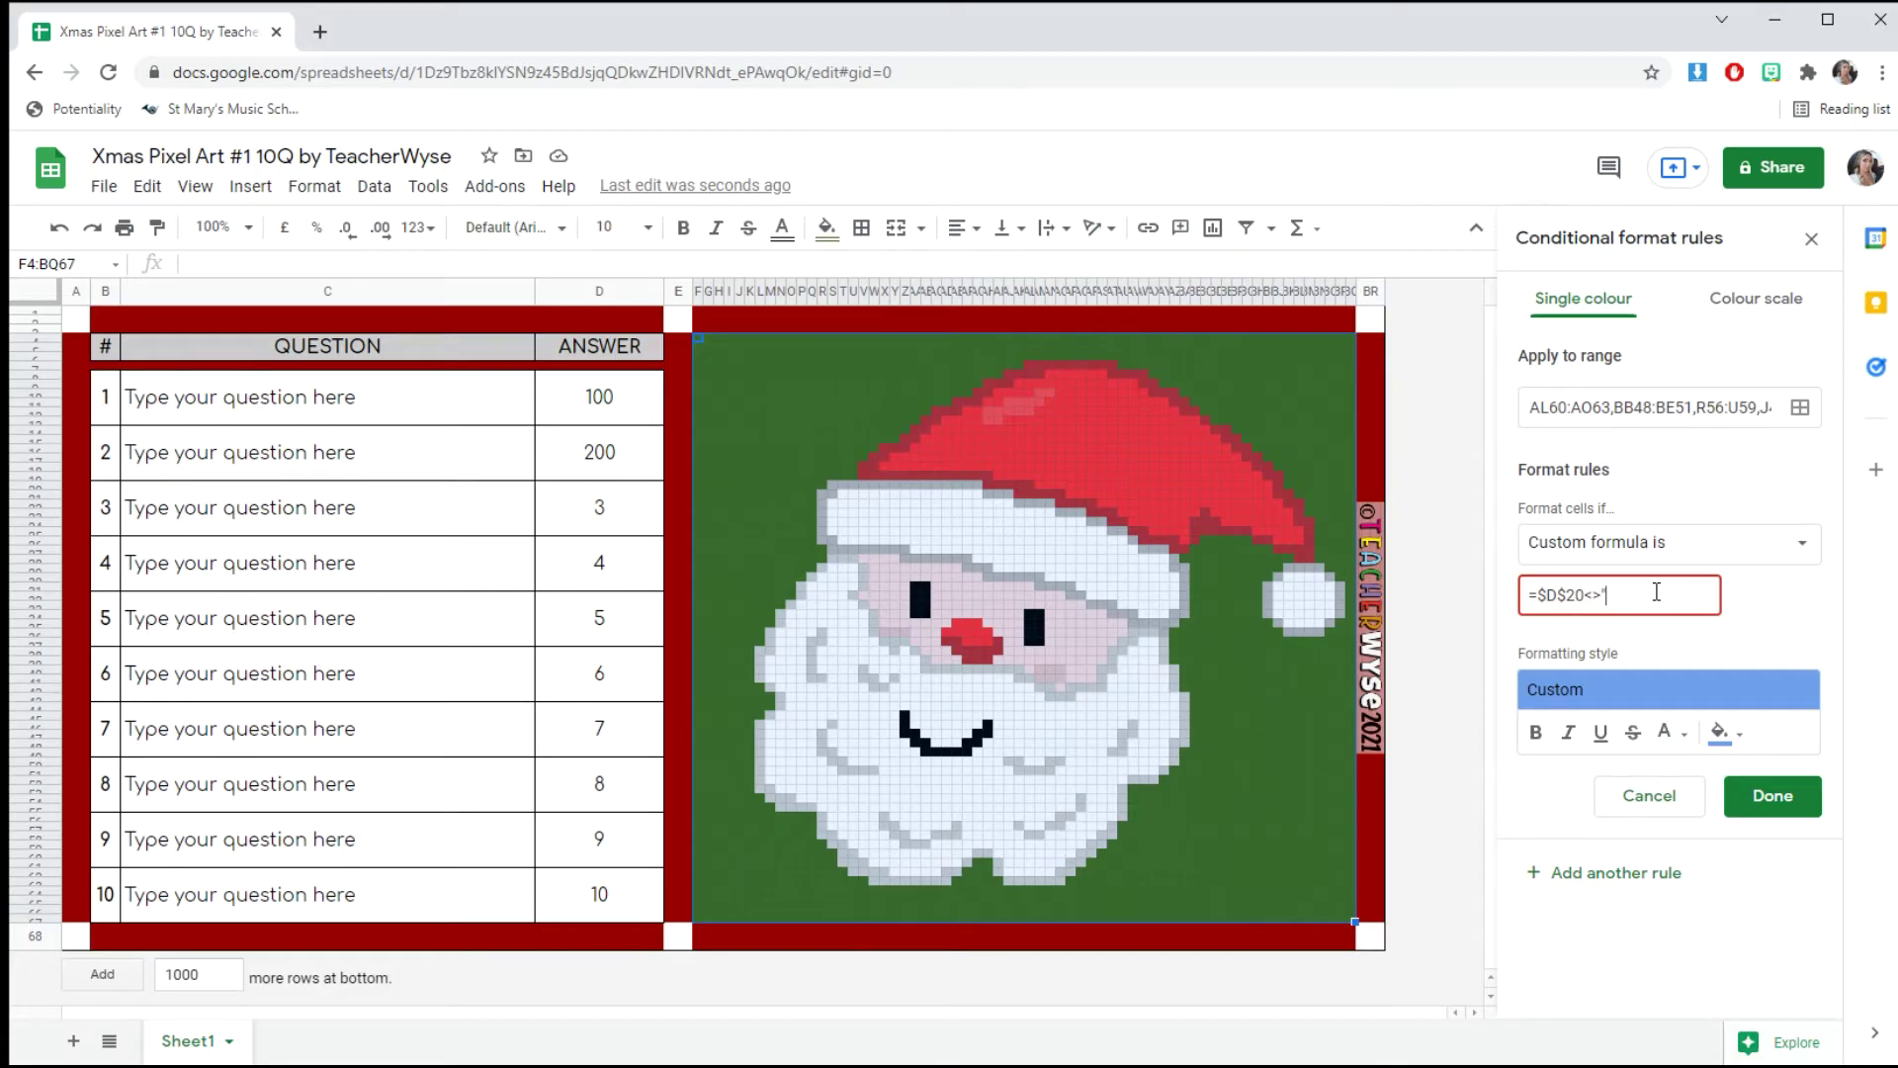
{"action": "type", "text": "santa\""}
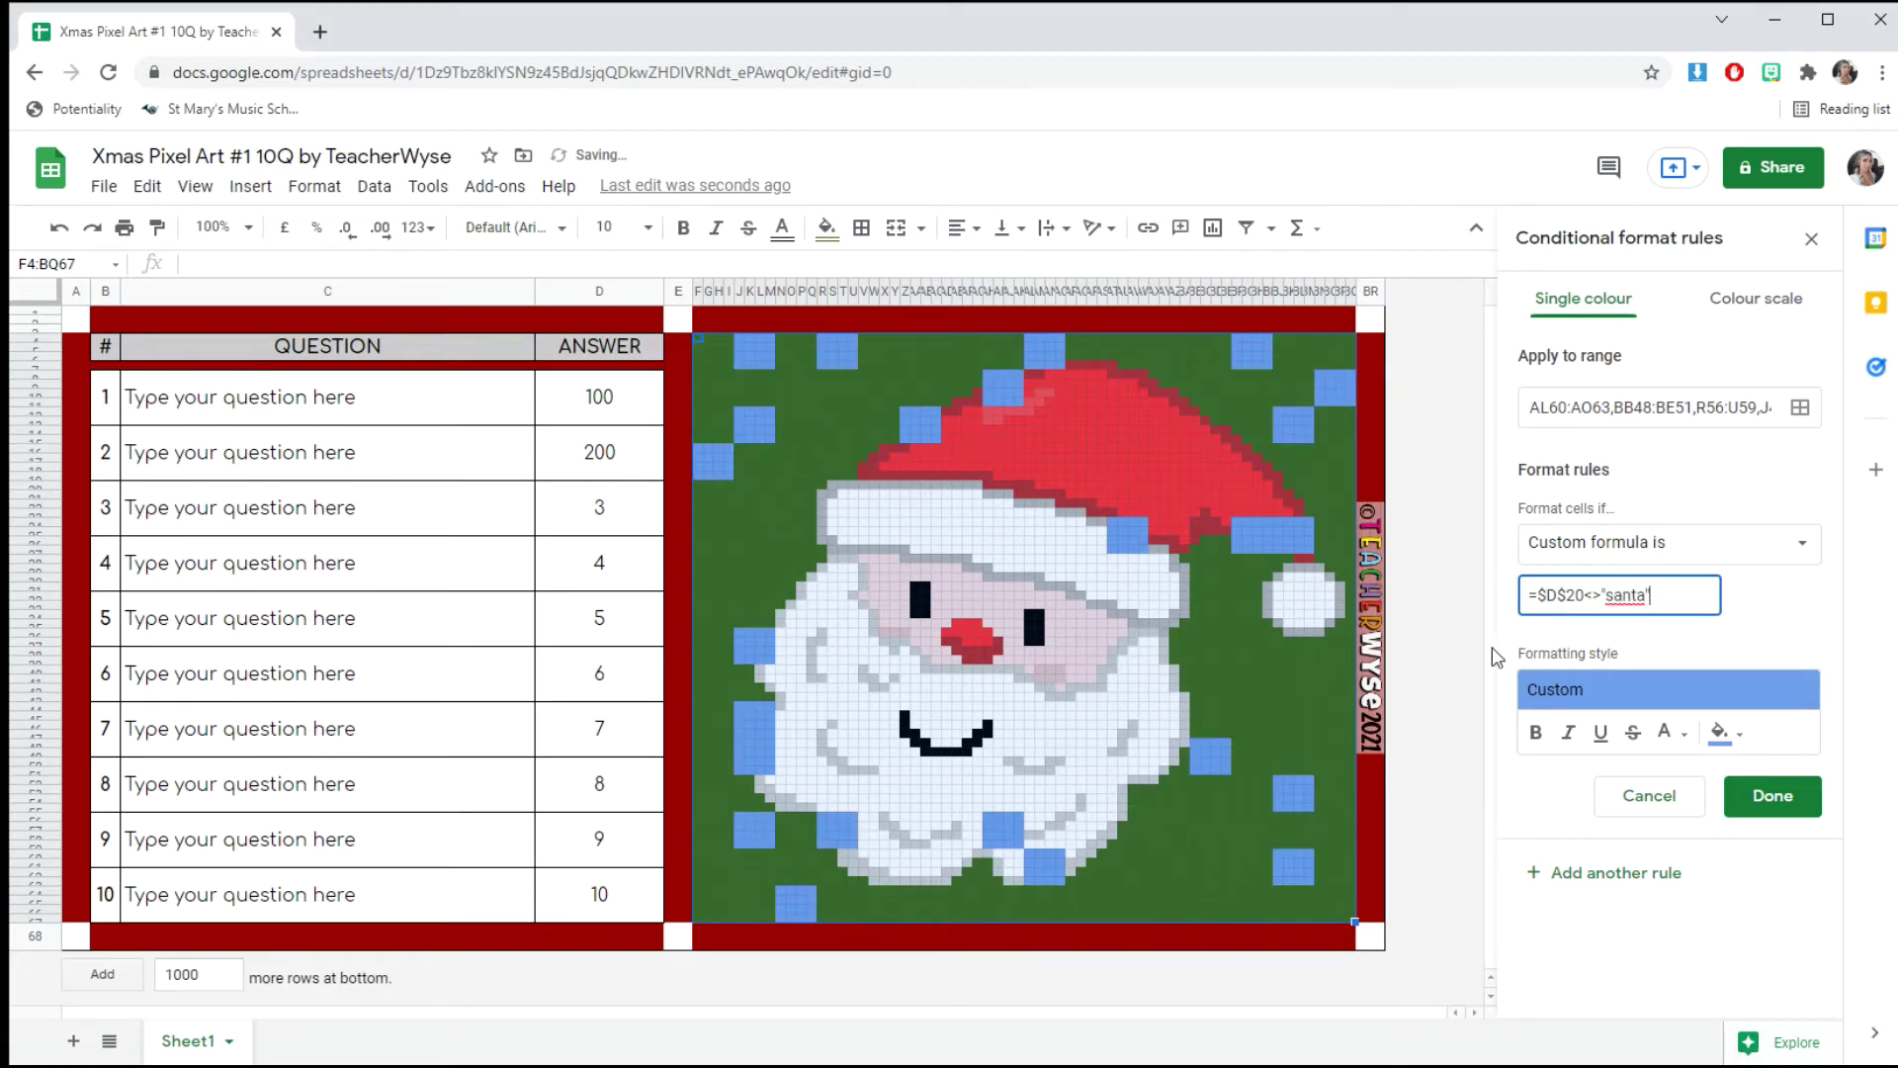
{"action": "left_click", "coordinate": [1791, 801]}
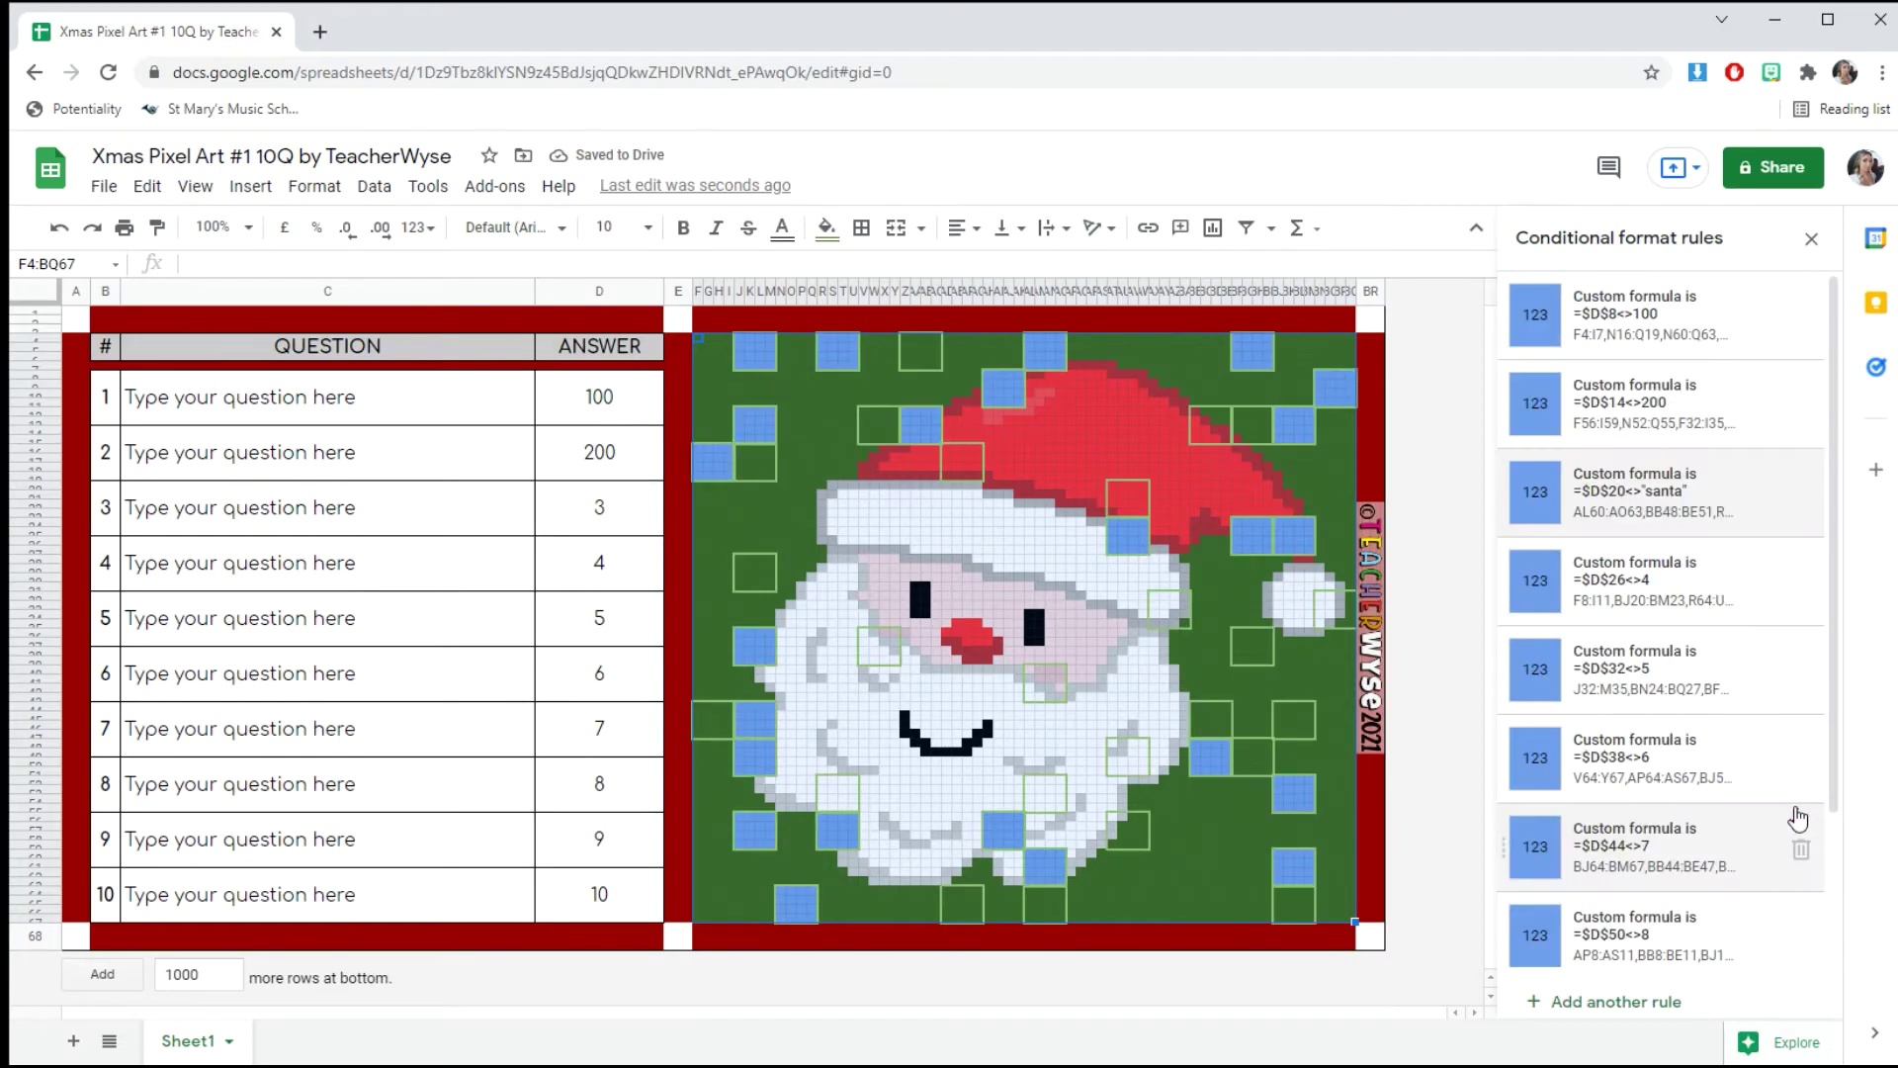
Enter Santa as question 3's answer.
{"action": "left_click", "coordinate": [606, 511]}
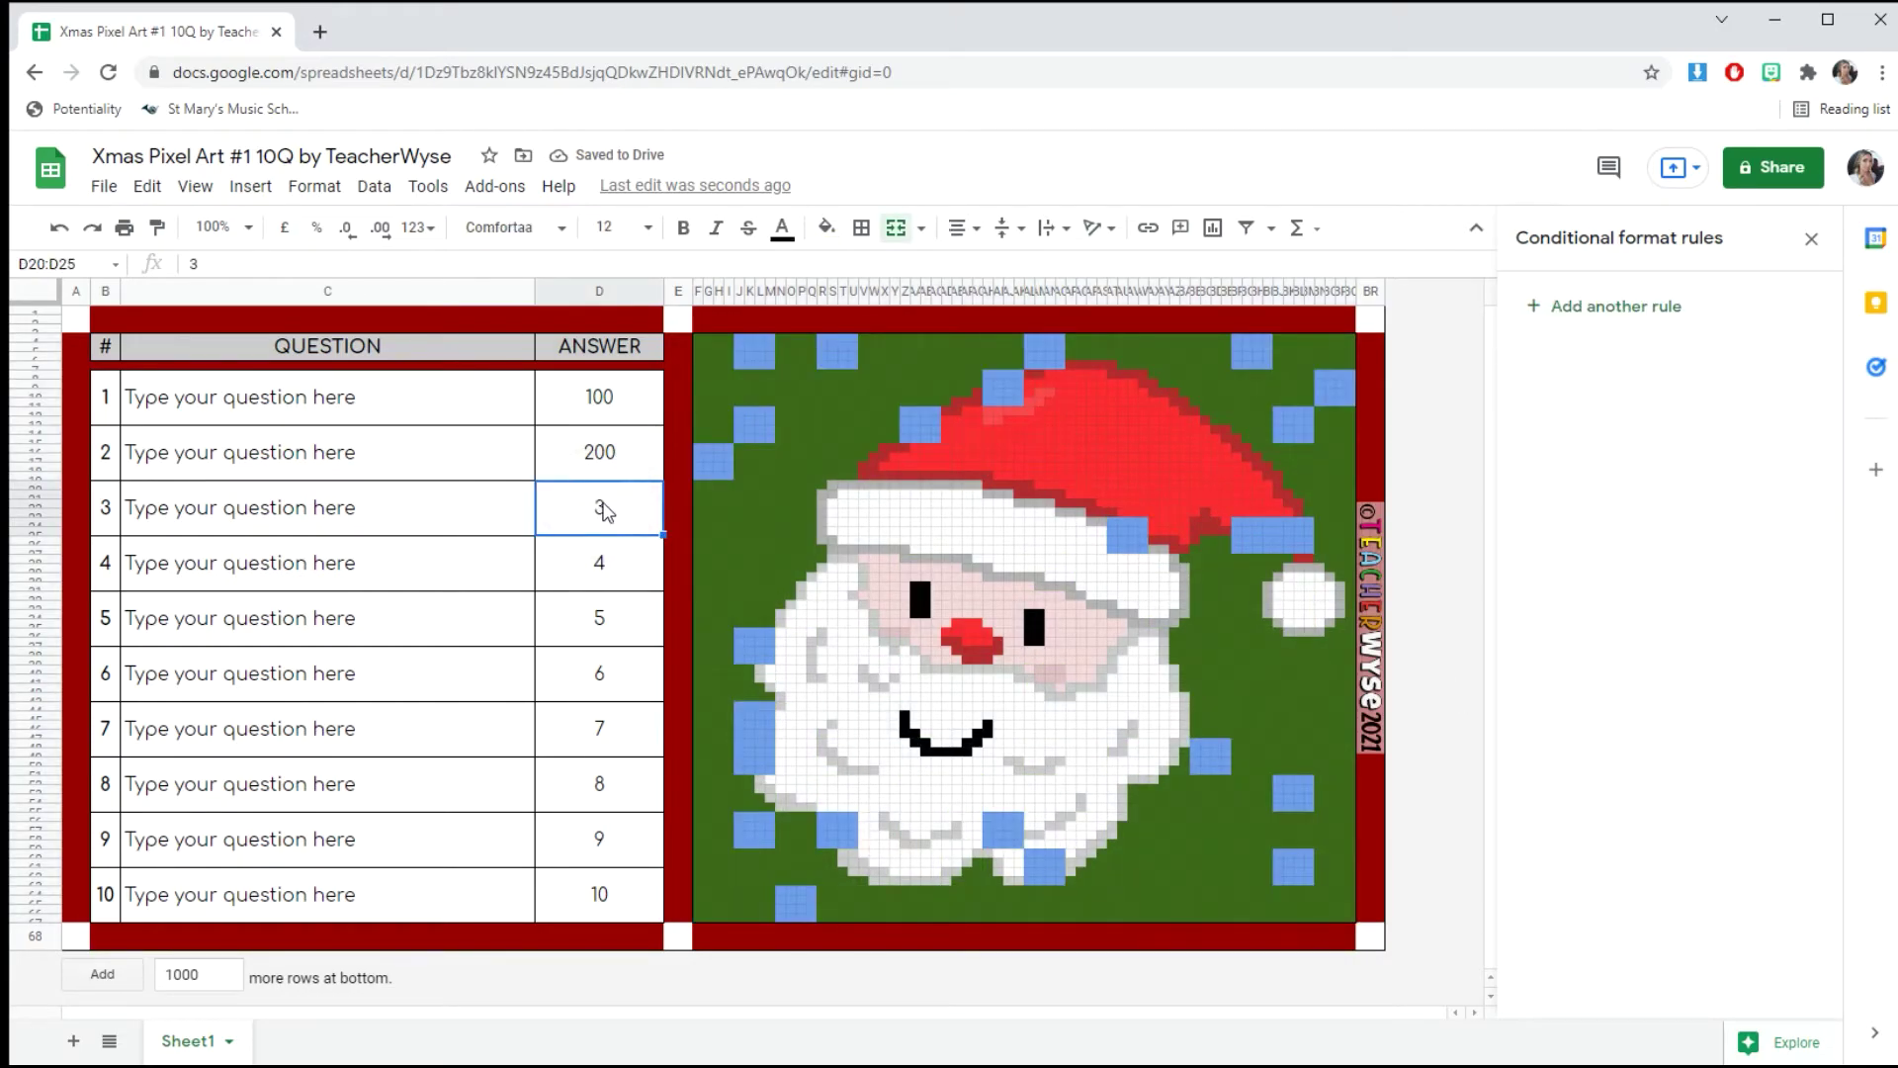
{"action": "type", "text": "Santa"}
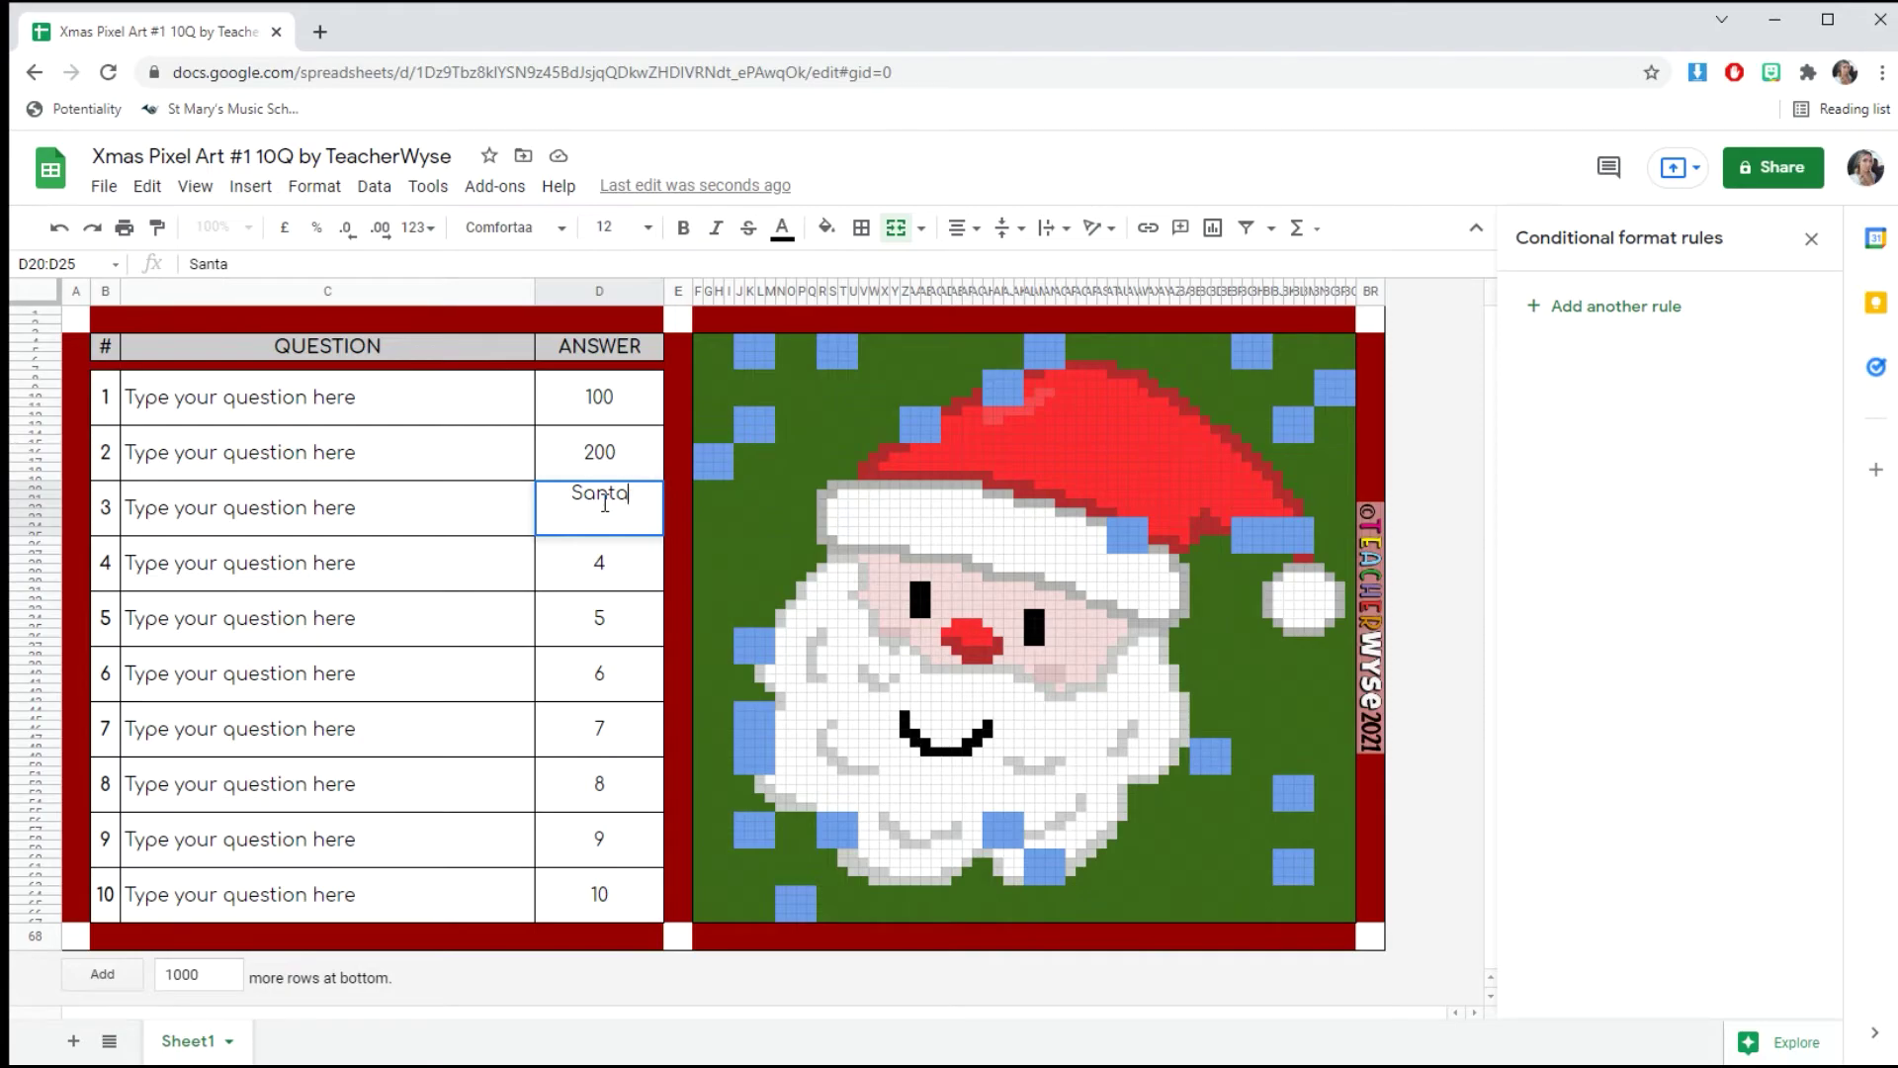
{"action": "key", "text": "Return"}
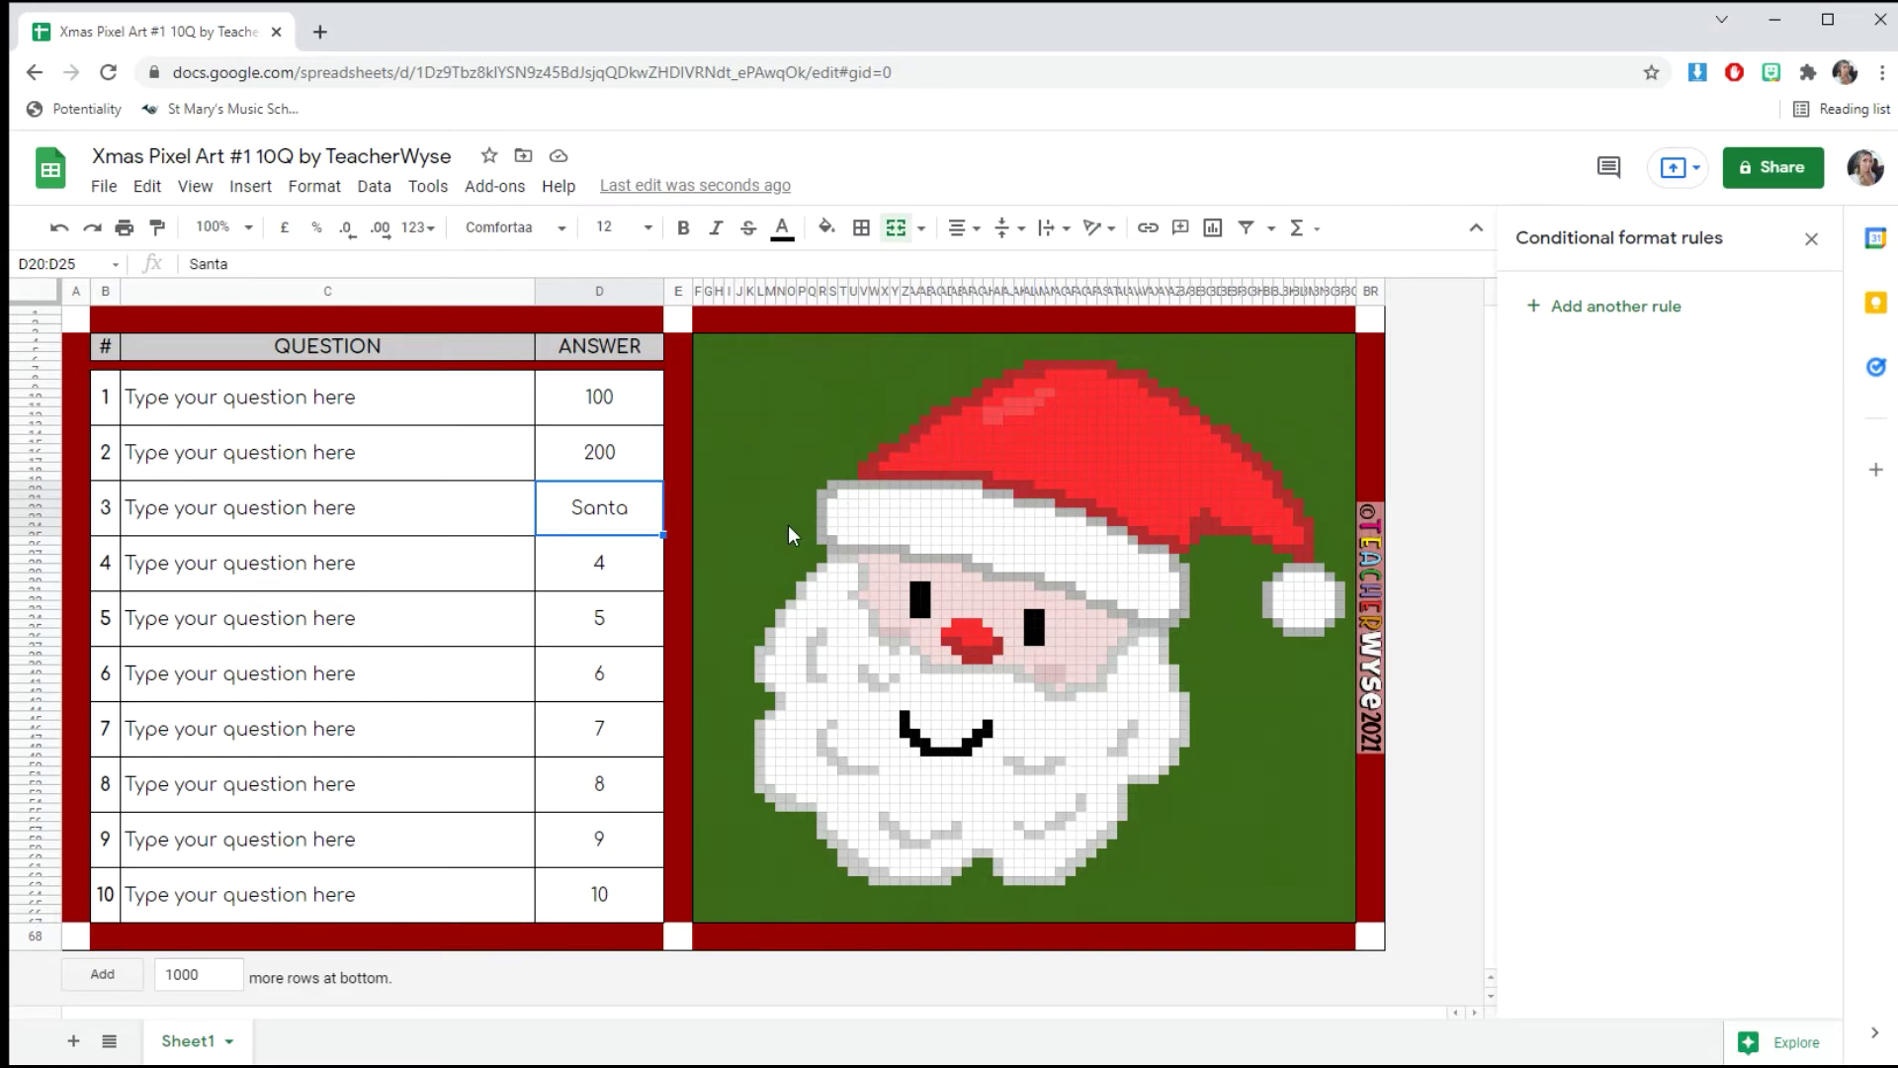
Change the fourth rule's formula to expect "reindeer" in D26 and save it.
{"action": "left_click", "coordinate": [614, 562]}
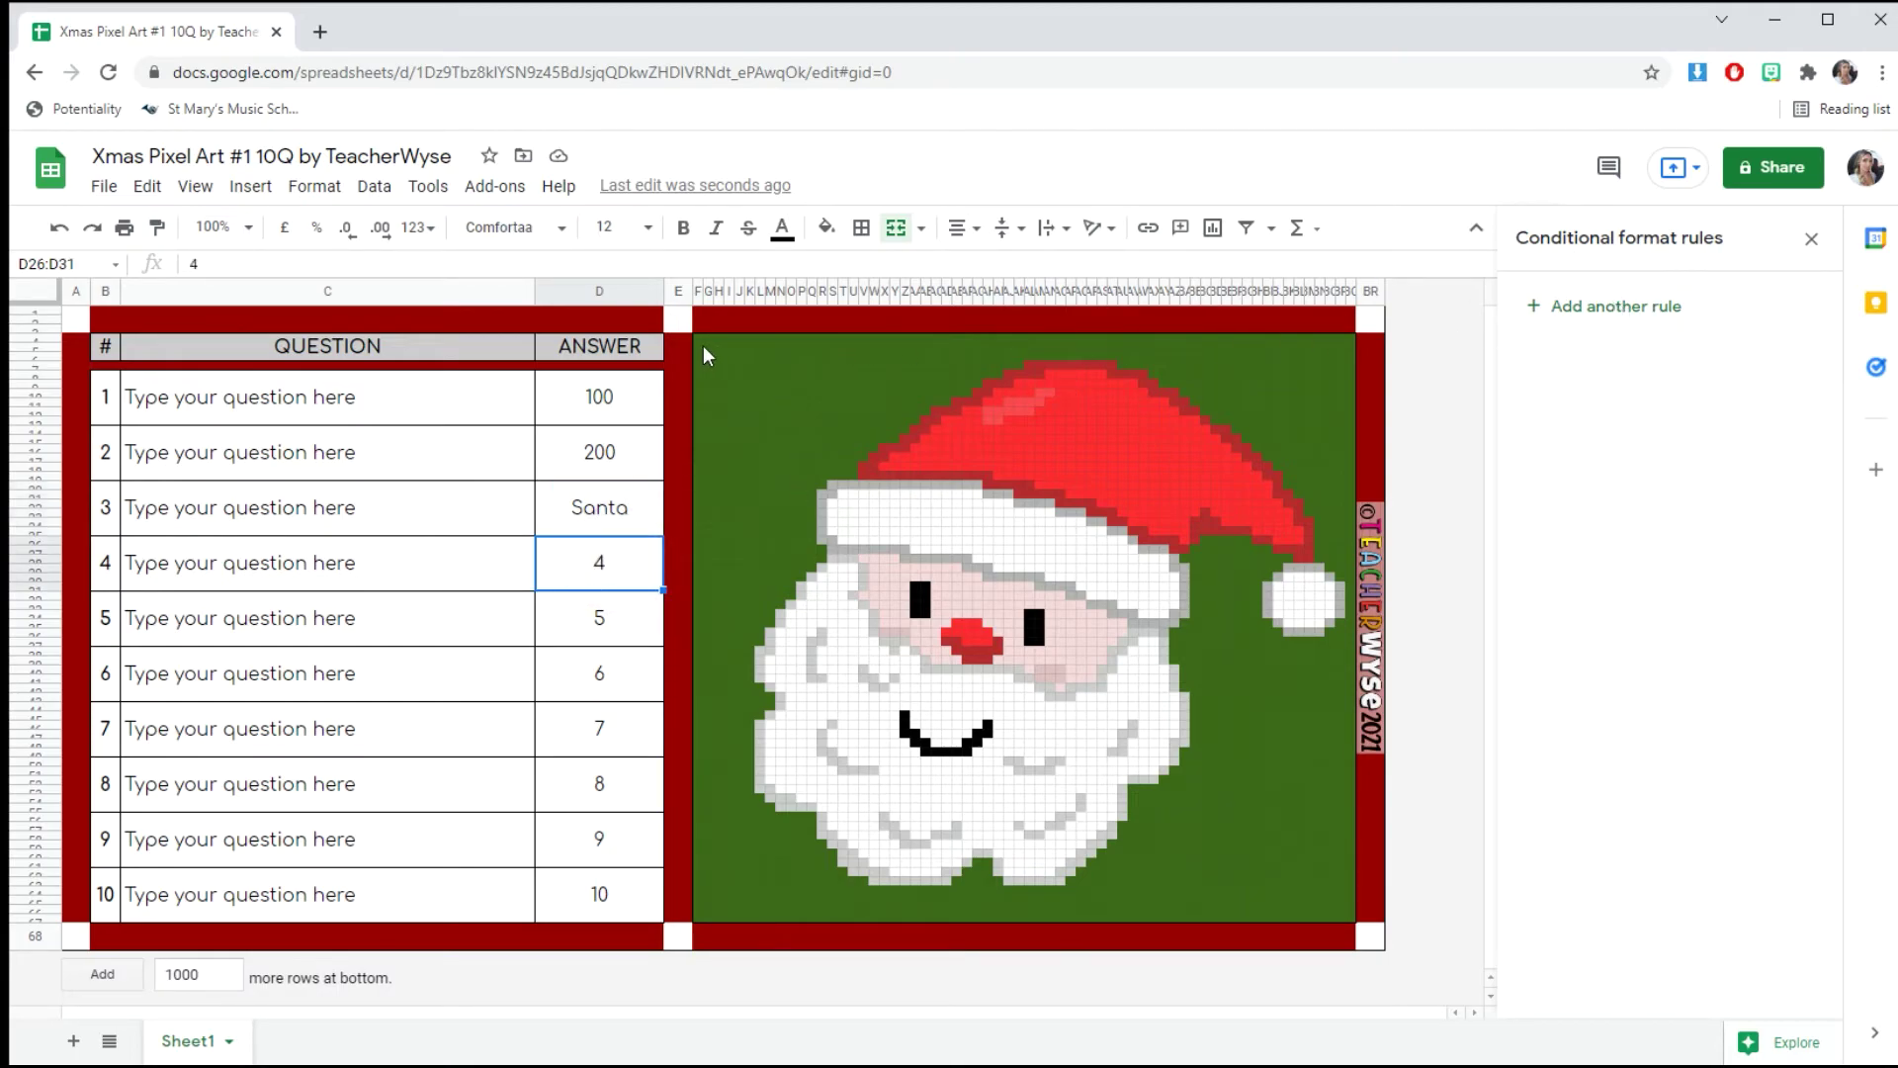
{"action": "left_click_drag", "start_coordinate": [696, 343], "coordinate": [1344, 929]}
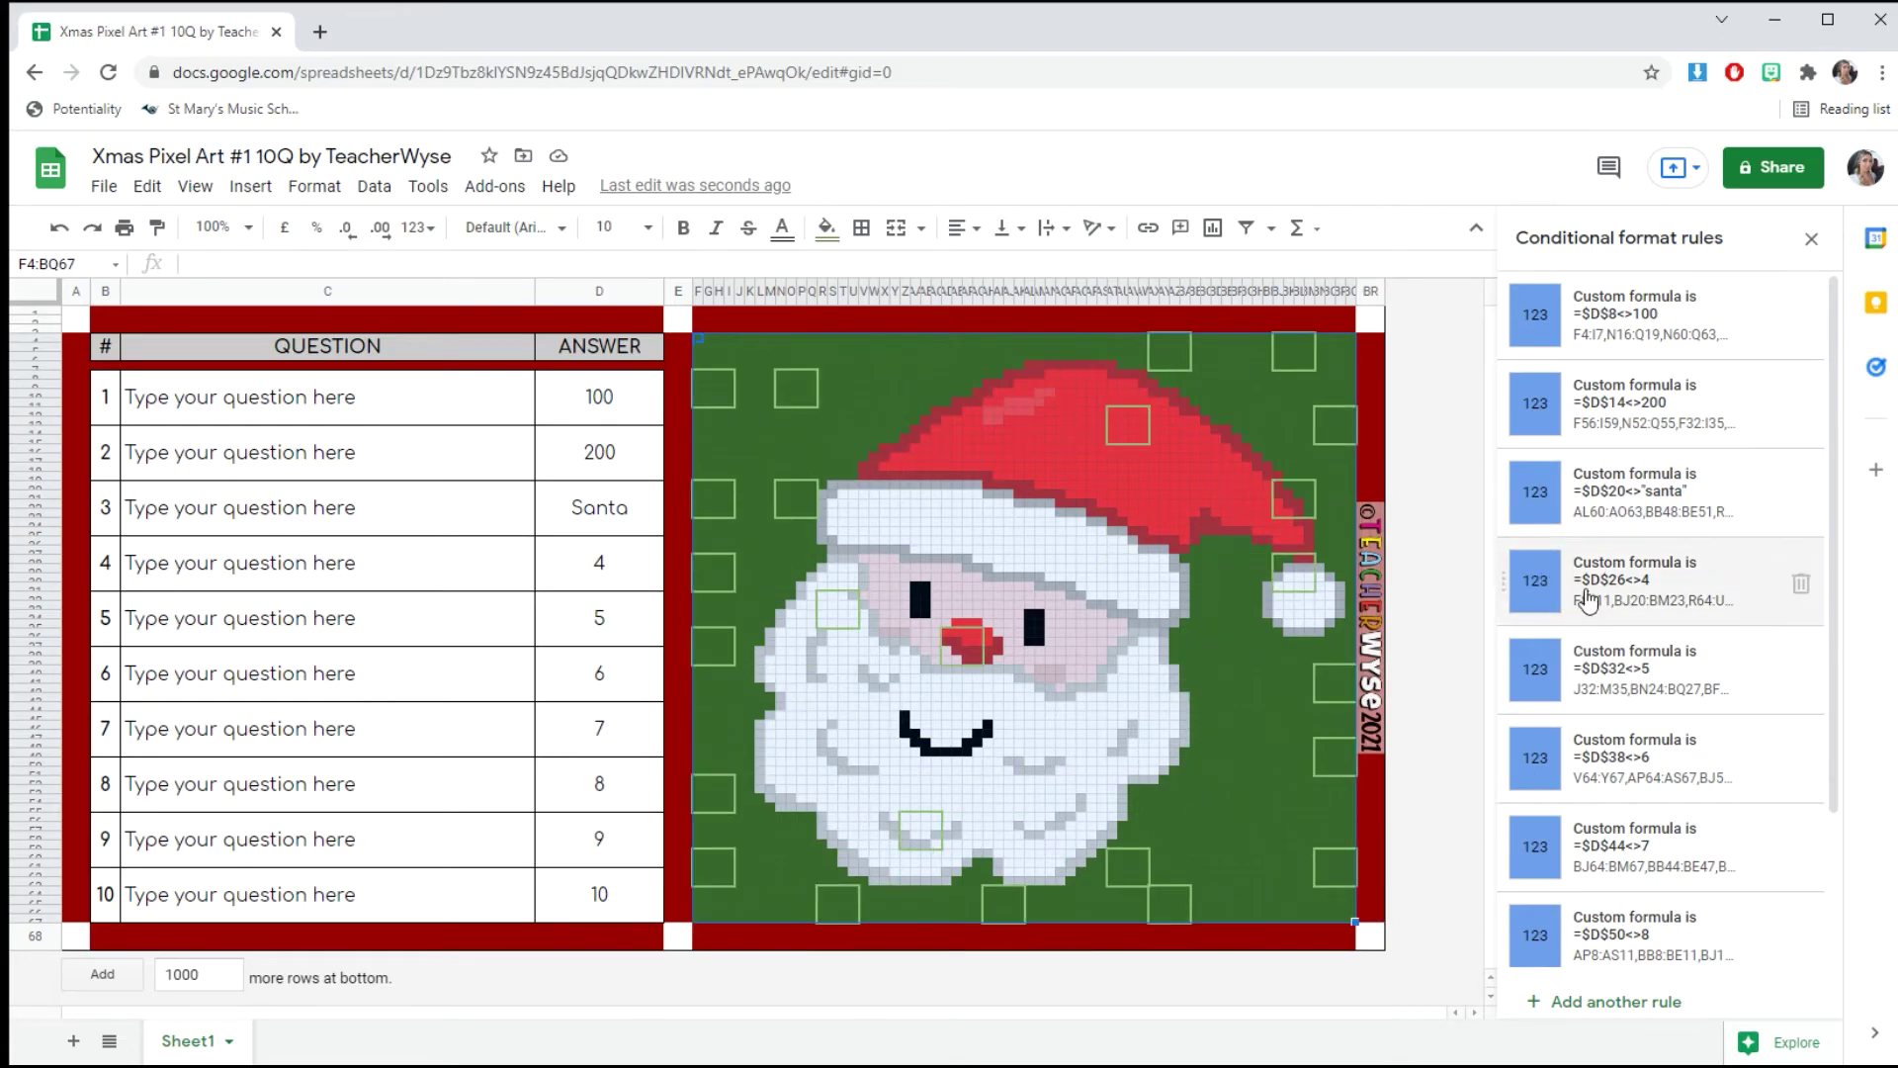
{"action": "left_click", "coordinate": [1630, 590]}
{"action": "left_click", "coordinate": [1629, 590]}
{"action": "key", "text": "BackSpace"}
{"action": "type", "text": "\"reins"}
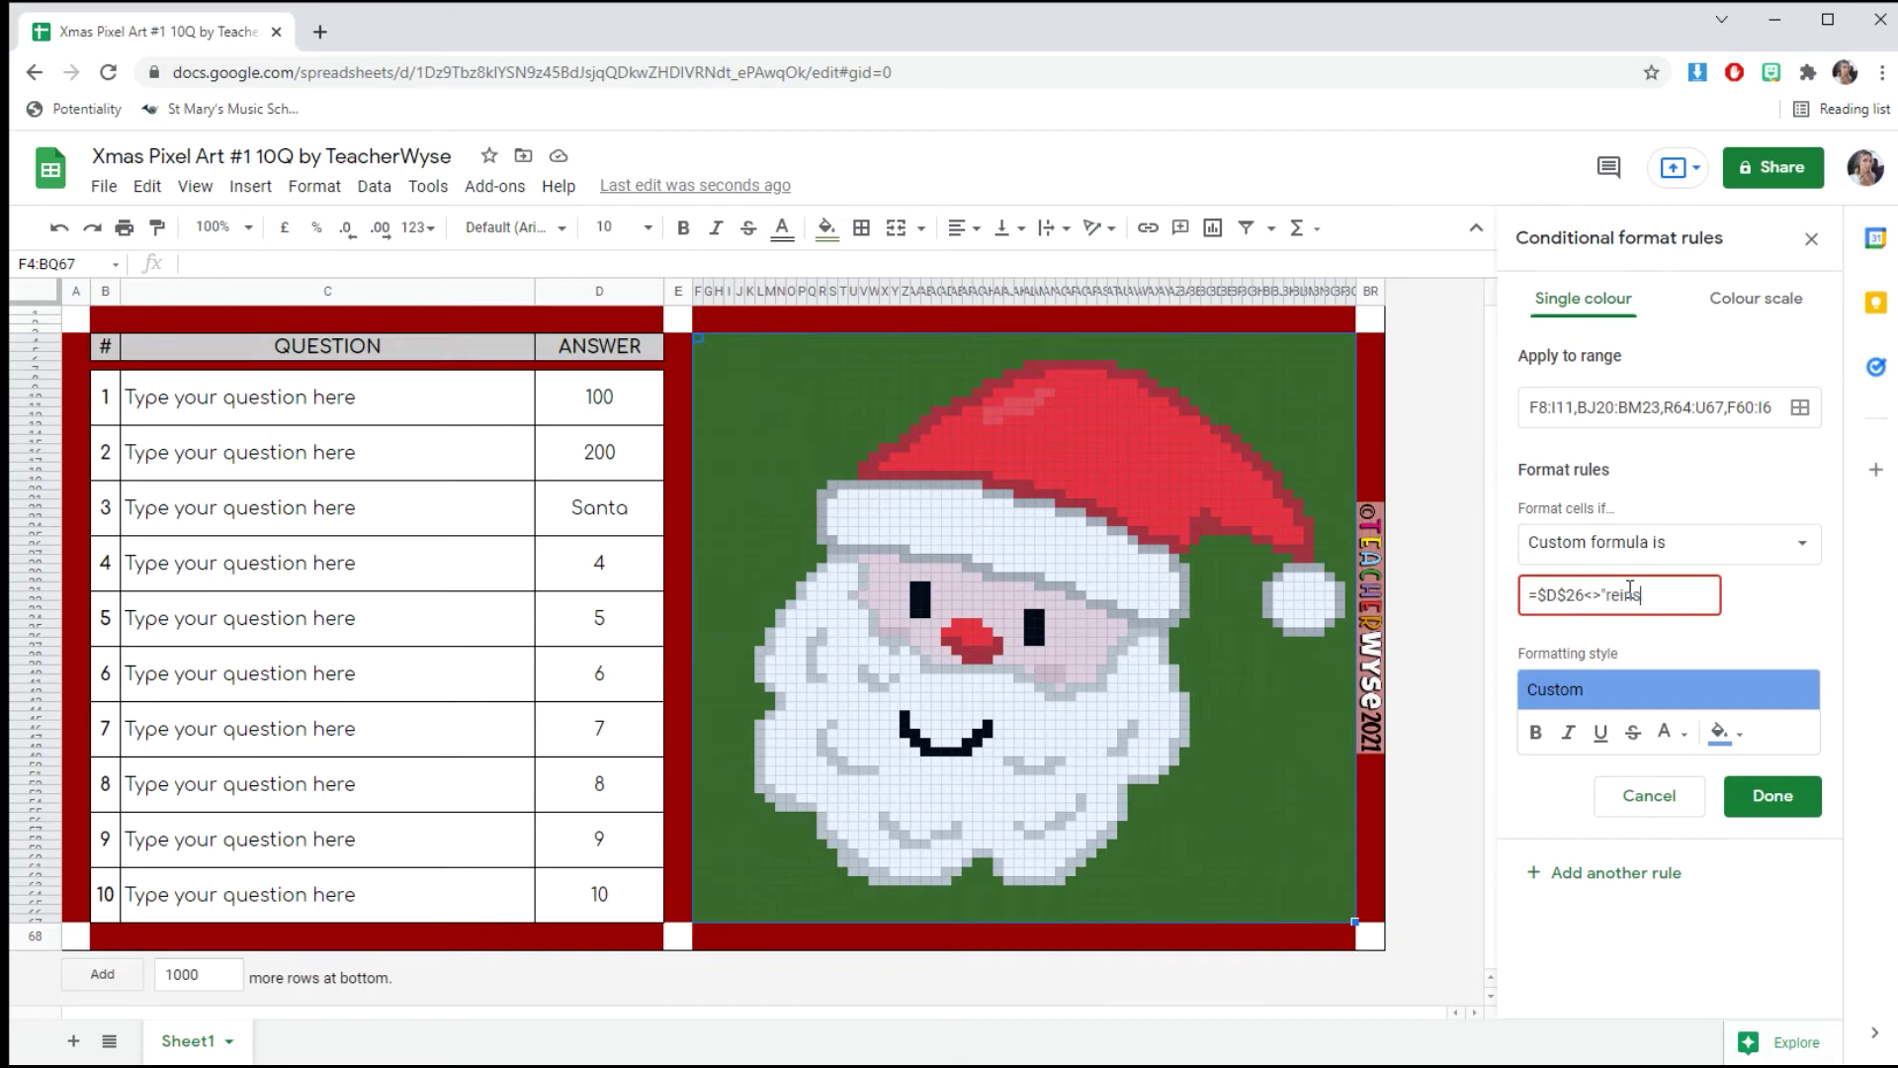
{"action": "key", "text": "BackSpace"}
{"action": "type", "text": "deer\""}
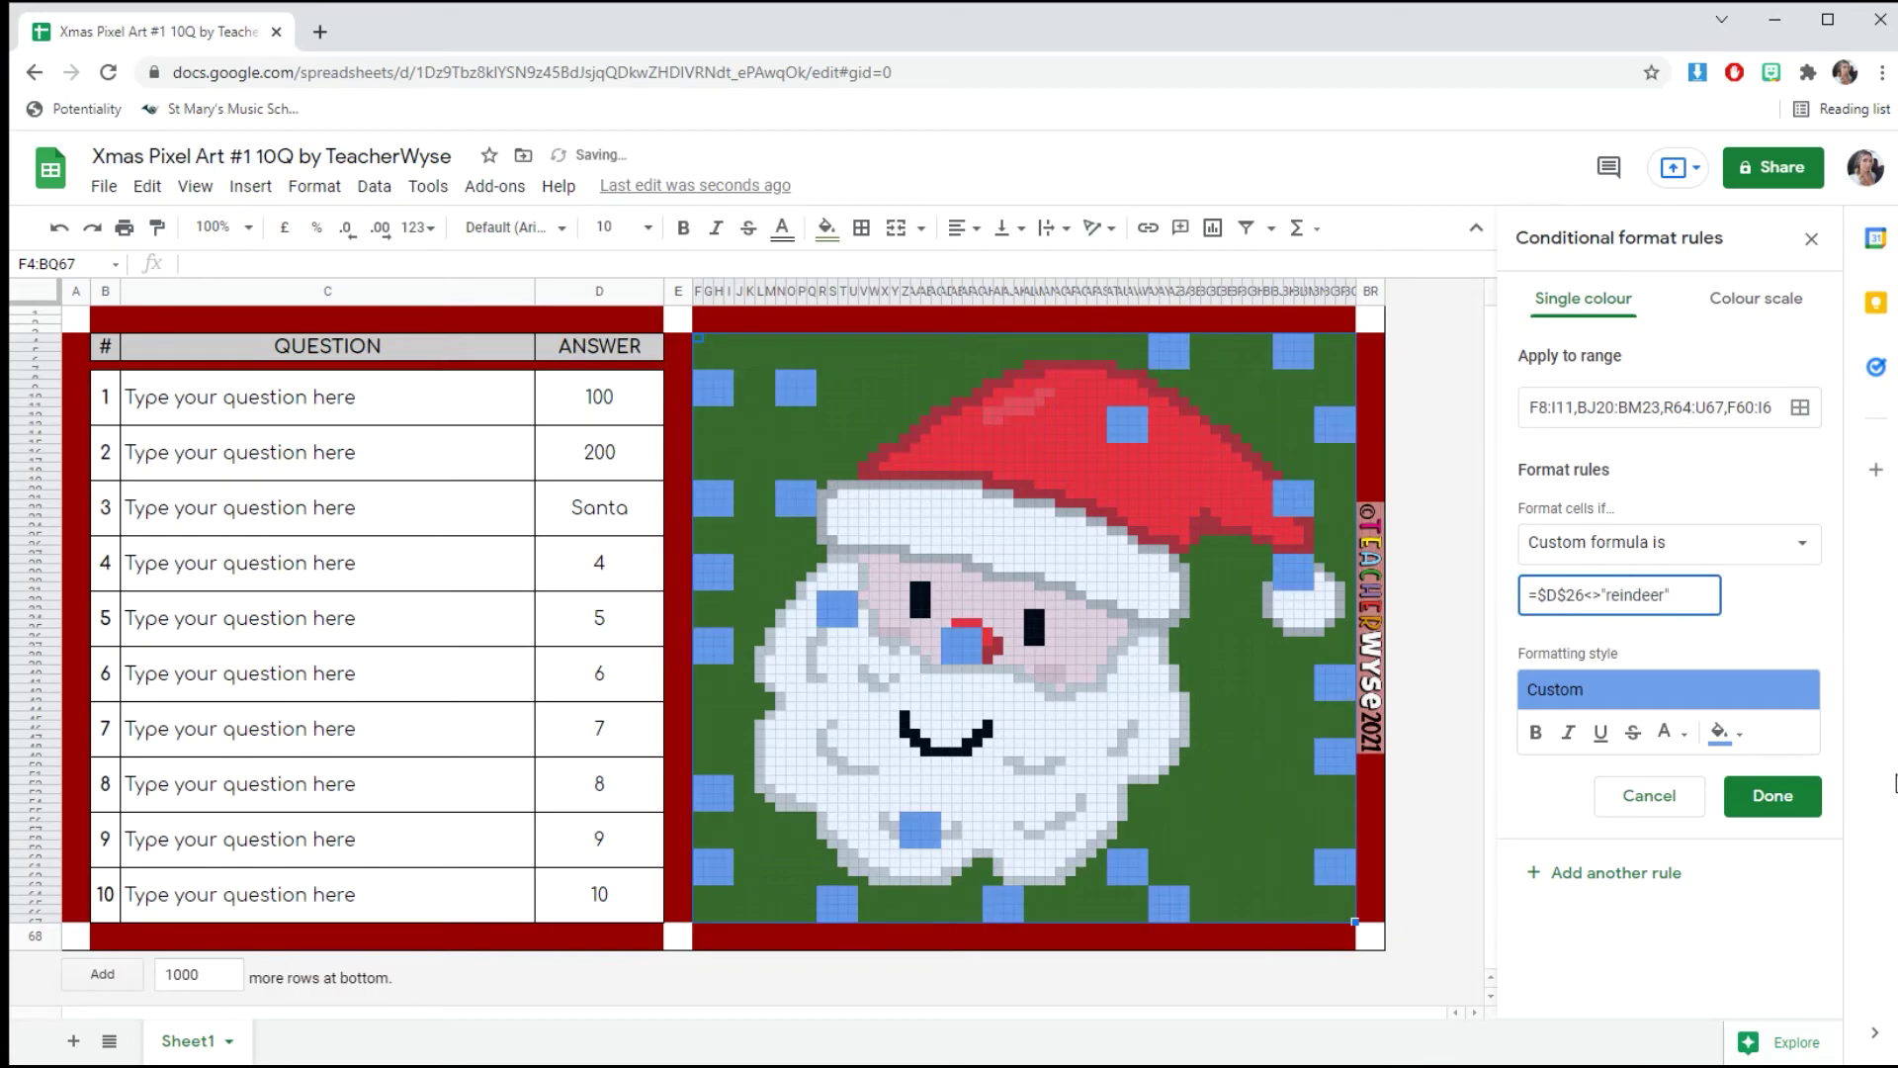
{"action": "left_click", "coordinate": [1809, 797]}
Enter Reindeer as question 4's answer.
{"action": "left_click", "coordinate": [553, 574]}
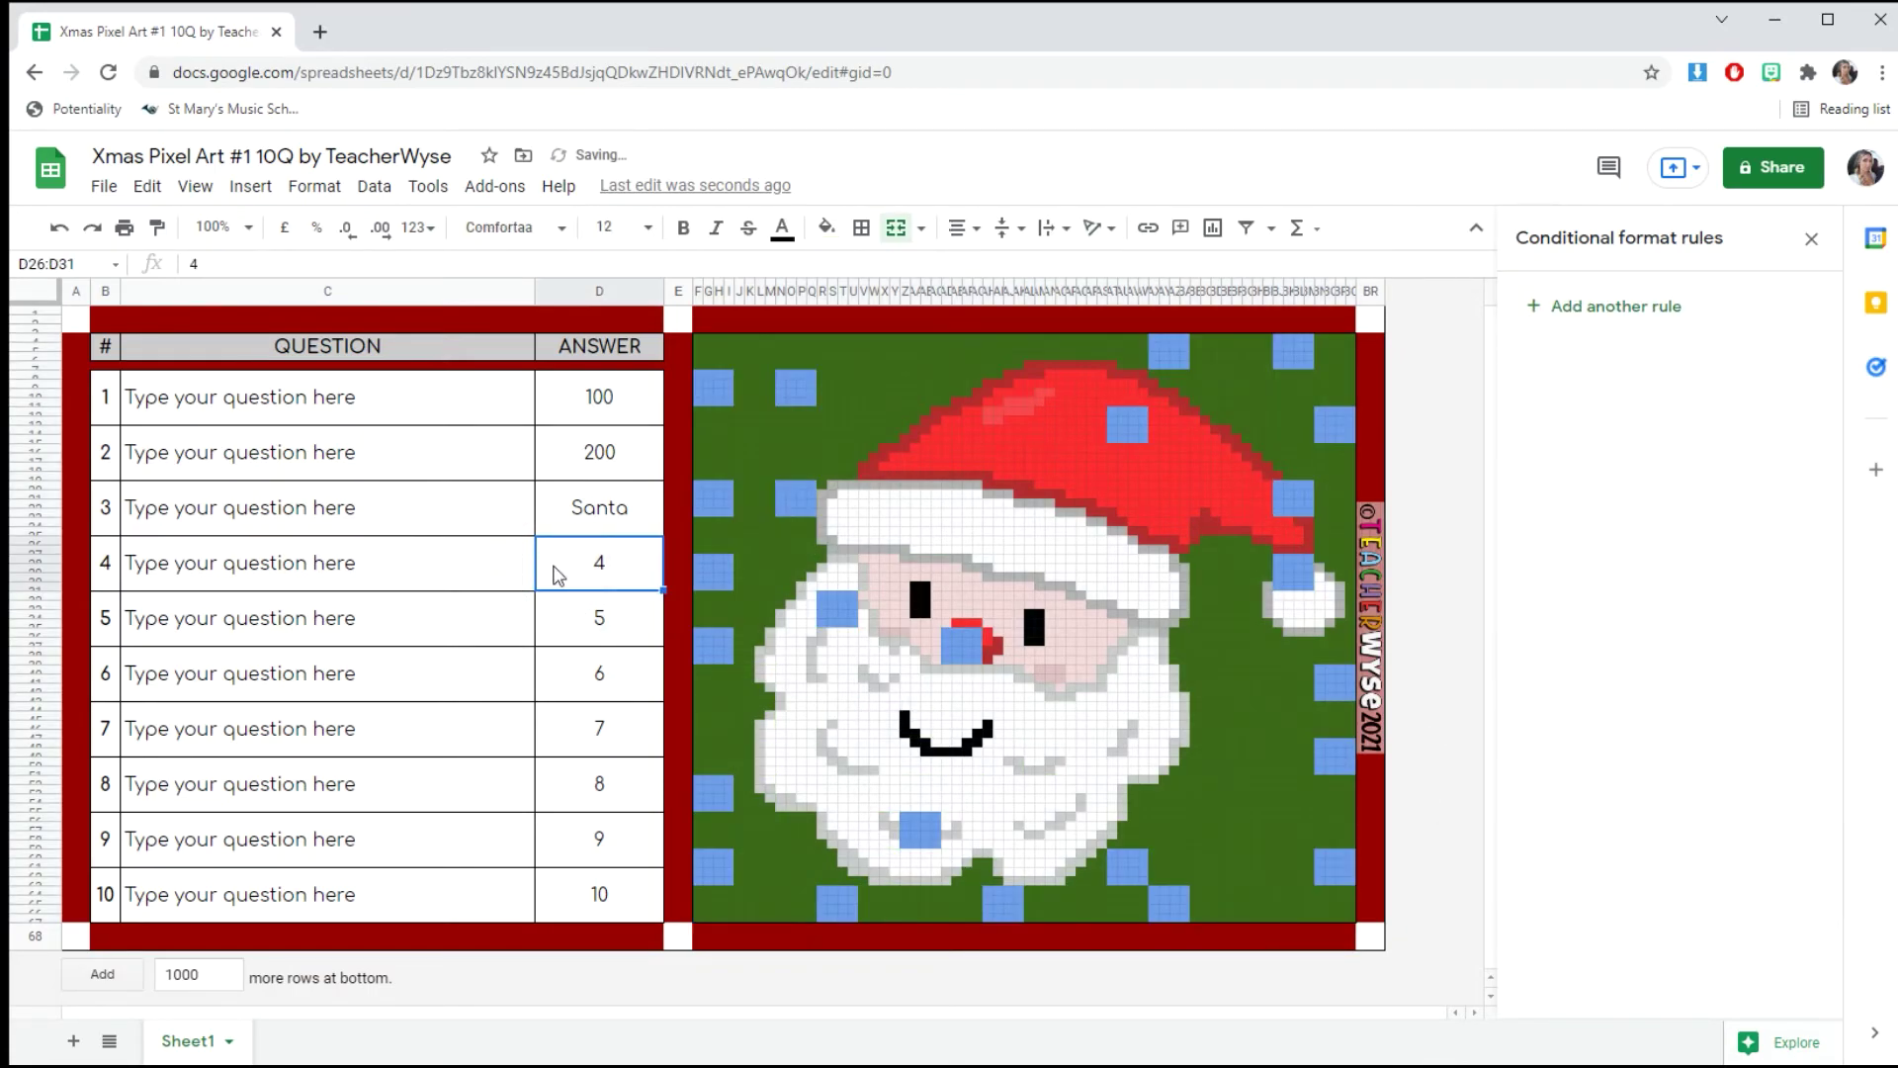
{"action": "type", "text": "Reindeer"}
{"action": "key", "text": "Return"}
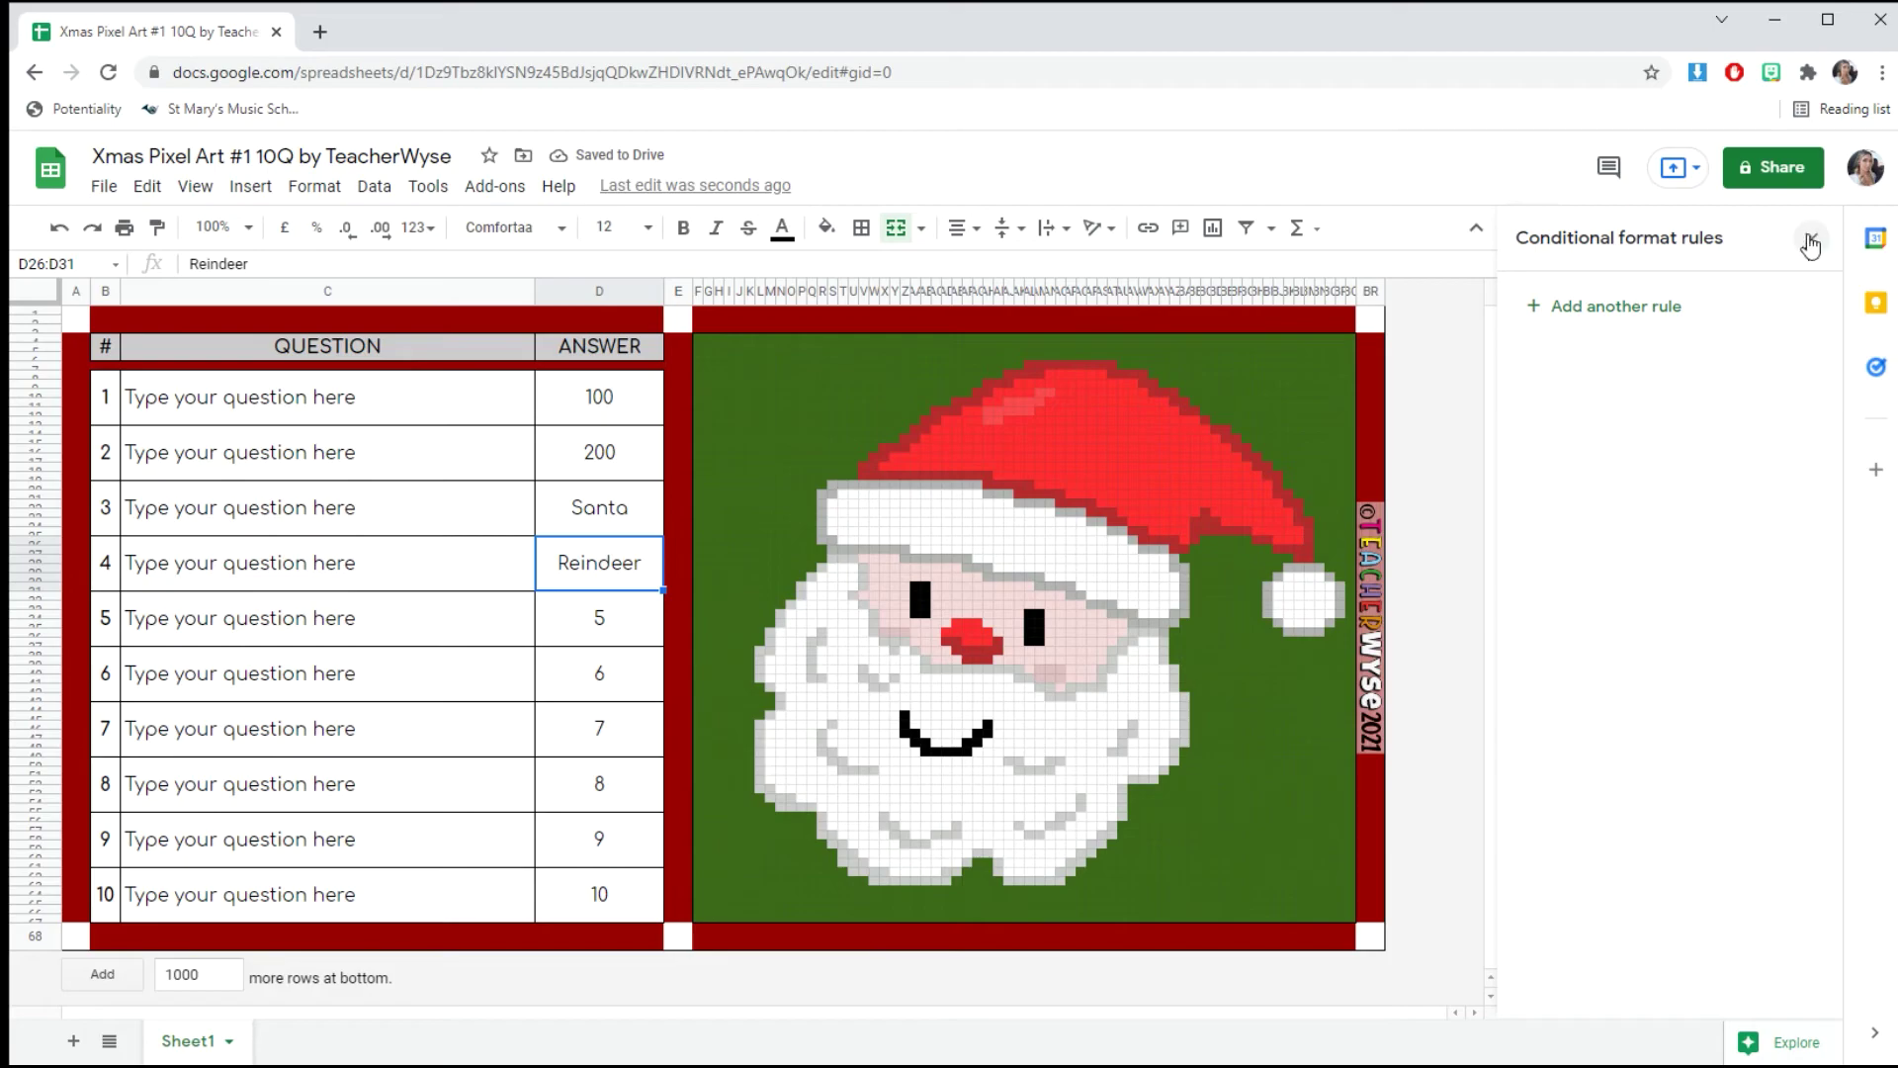
Close the conditional format rules panel and clear answers 10 down to 6.
{"action": "left_click", "coordinate": [1811, 238]}
{"action": "left_click", "coordinate": [599, 894]}
{"action": "key", "text": "Delete"}
{"action": "left_click", "coordinate": [599, 838]}
{"action": "key", "text": "Delete"}
{"action": "left_click", "coordinate": [613, 786]}
{"action": "key", "text": "Delete"}
{"action": "left_click", "coordinate": [614, 737]}
{"action": "key", "text": "Delete"}
{"action": "left_click", "coordinate": [618, 674]}
{"action": "key", "text": "Delete"}
Clear answers 5 down to 1, including the first answer, 100.
{"action": "left_click", "coordinate": [607, 623]}
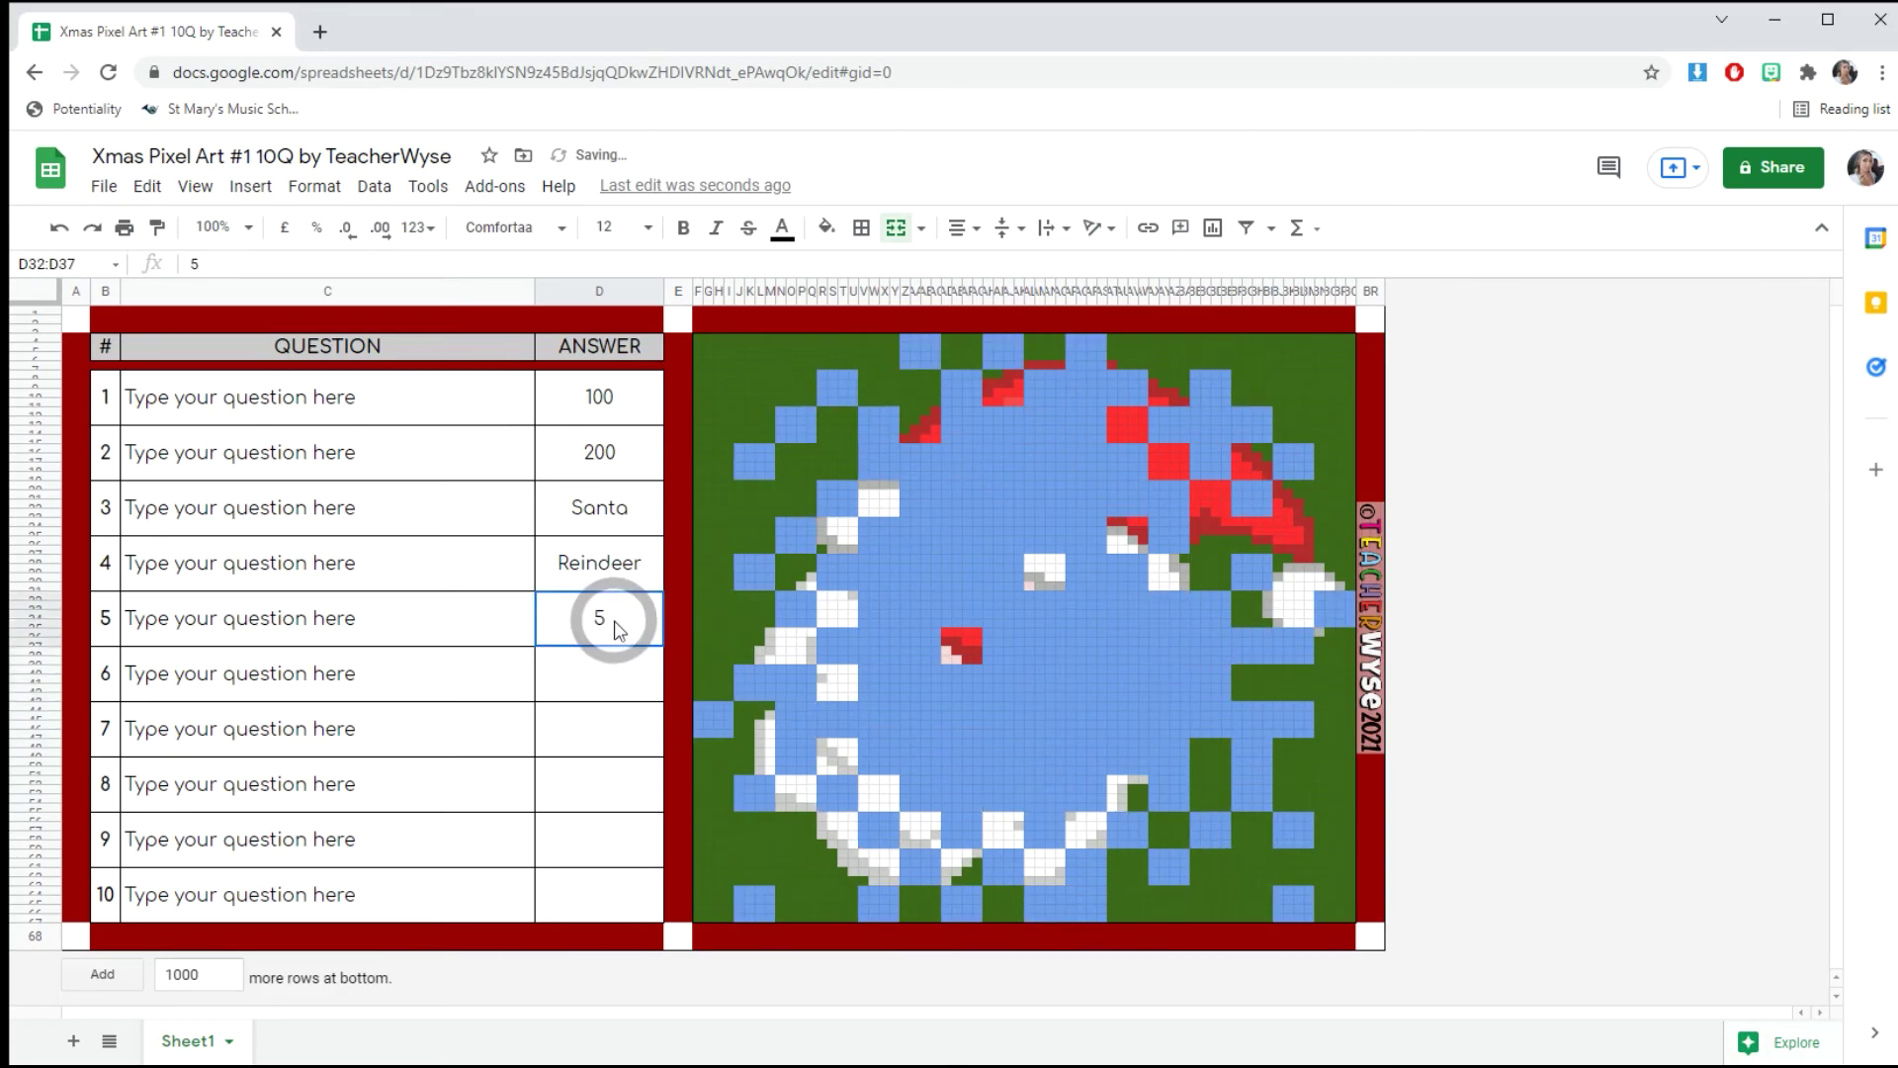
{"action": "key", "text": "Delete"}
{"action": "left_click", "coordinate": [617, 579]}
{"action": "key", "text": "Delete"}
{"action": "left_click", "coordinate": [623, 517]}
{"action": "key", "text": "Delete"}
{"action": "left_click", "coordinate": [621, 457]}
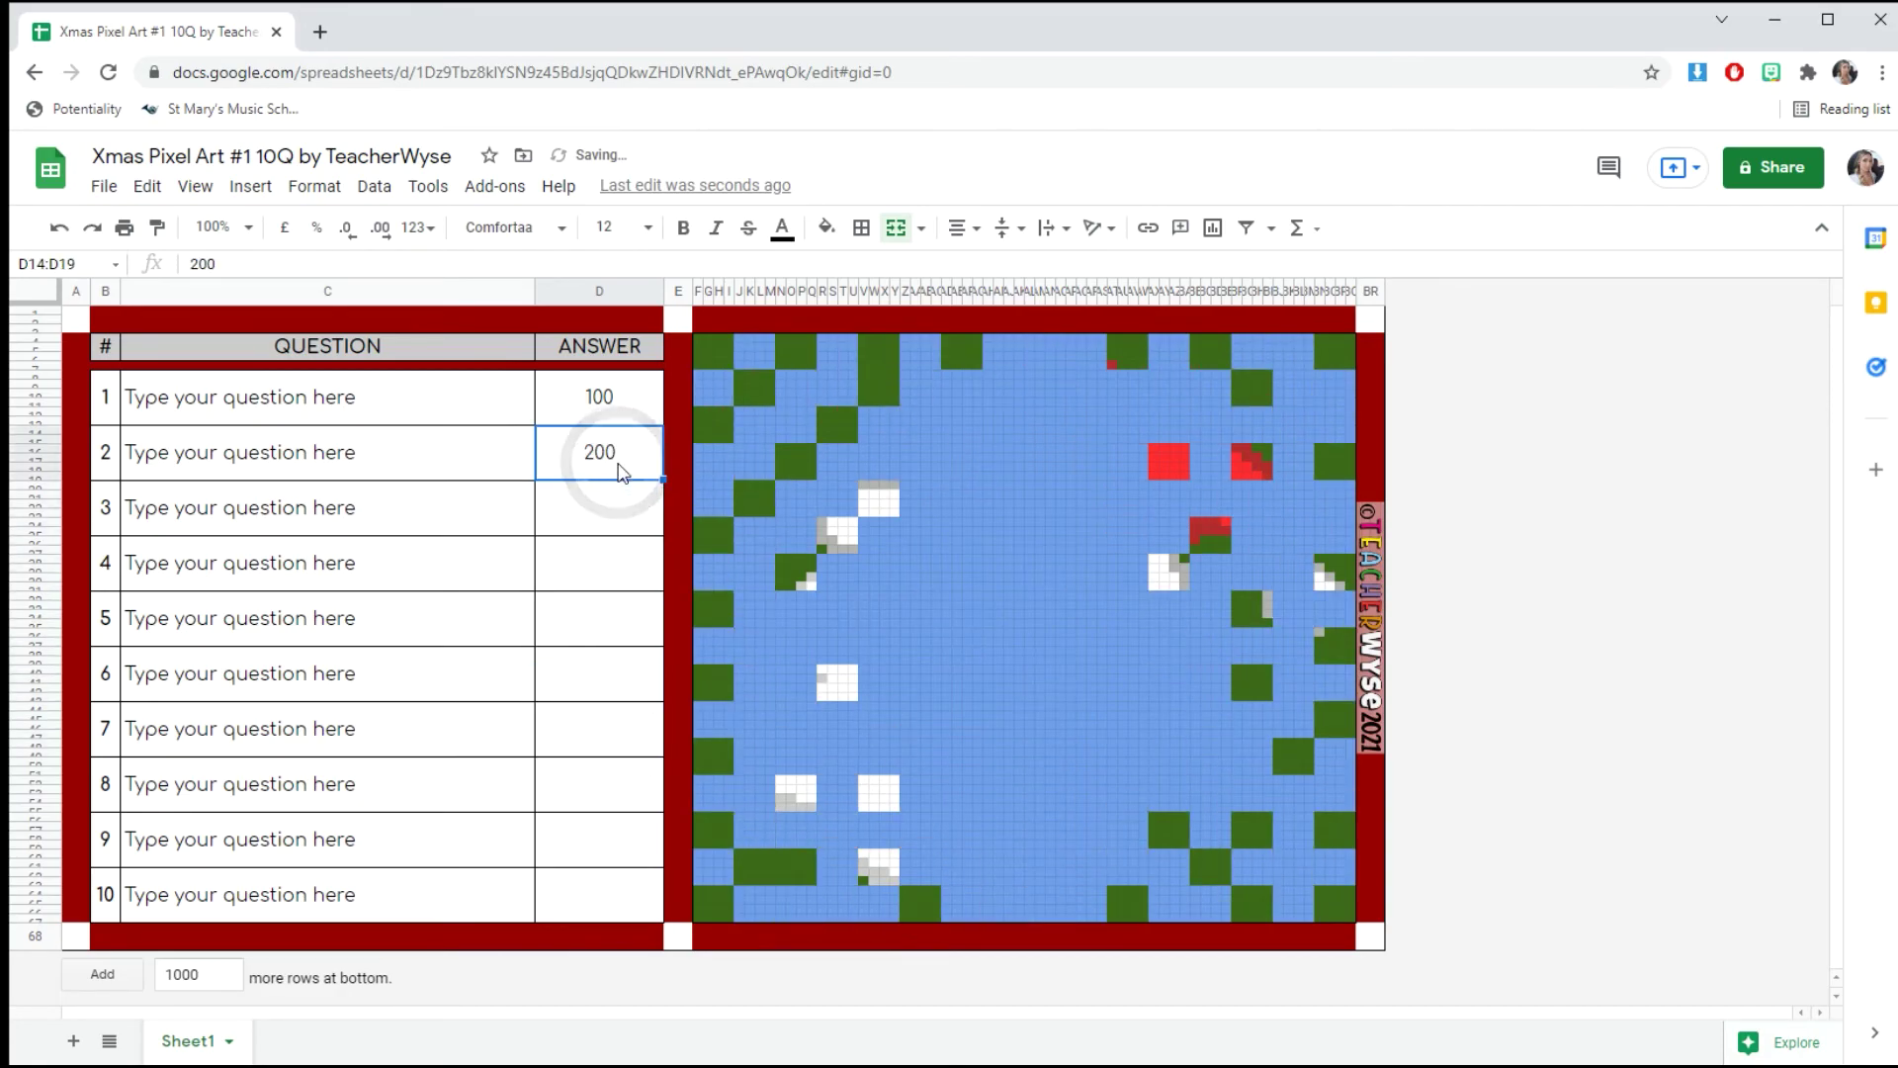
{"action": "key", "text": "Delete"}
{"action": "left_click", "coordinate": [623, 427]}
{"action": "key", "text": "Delete"}
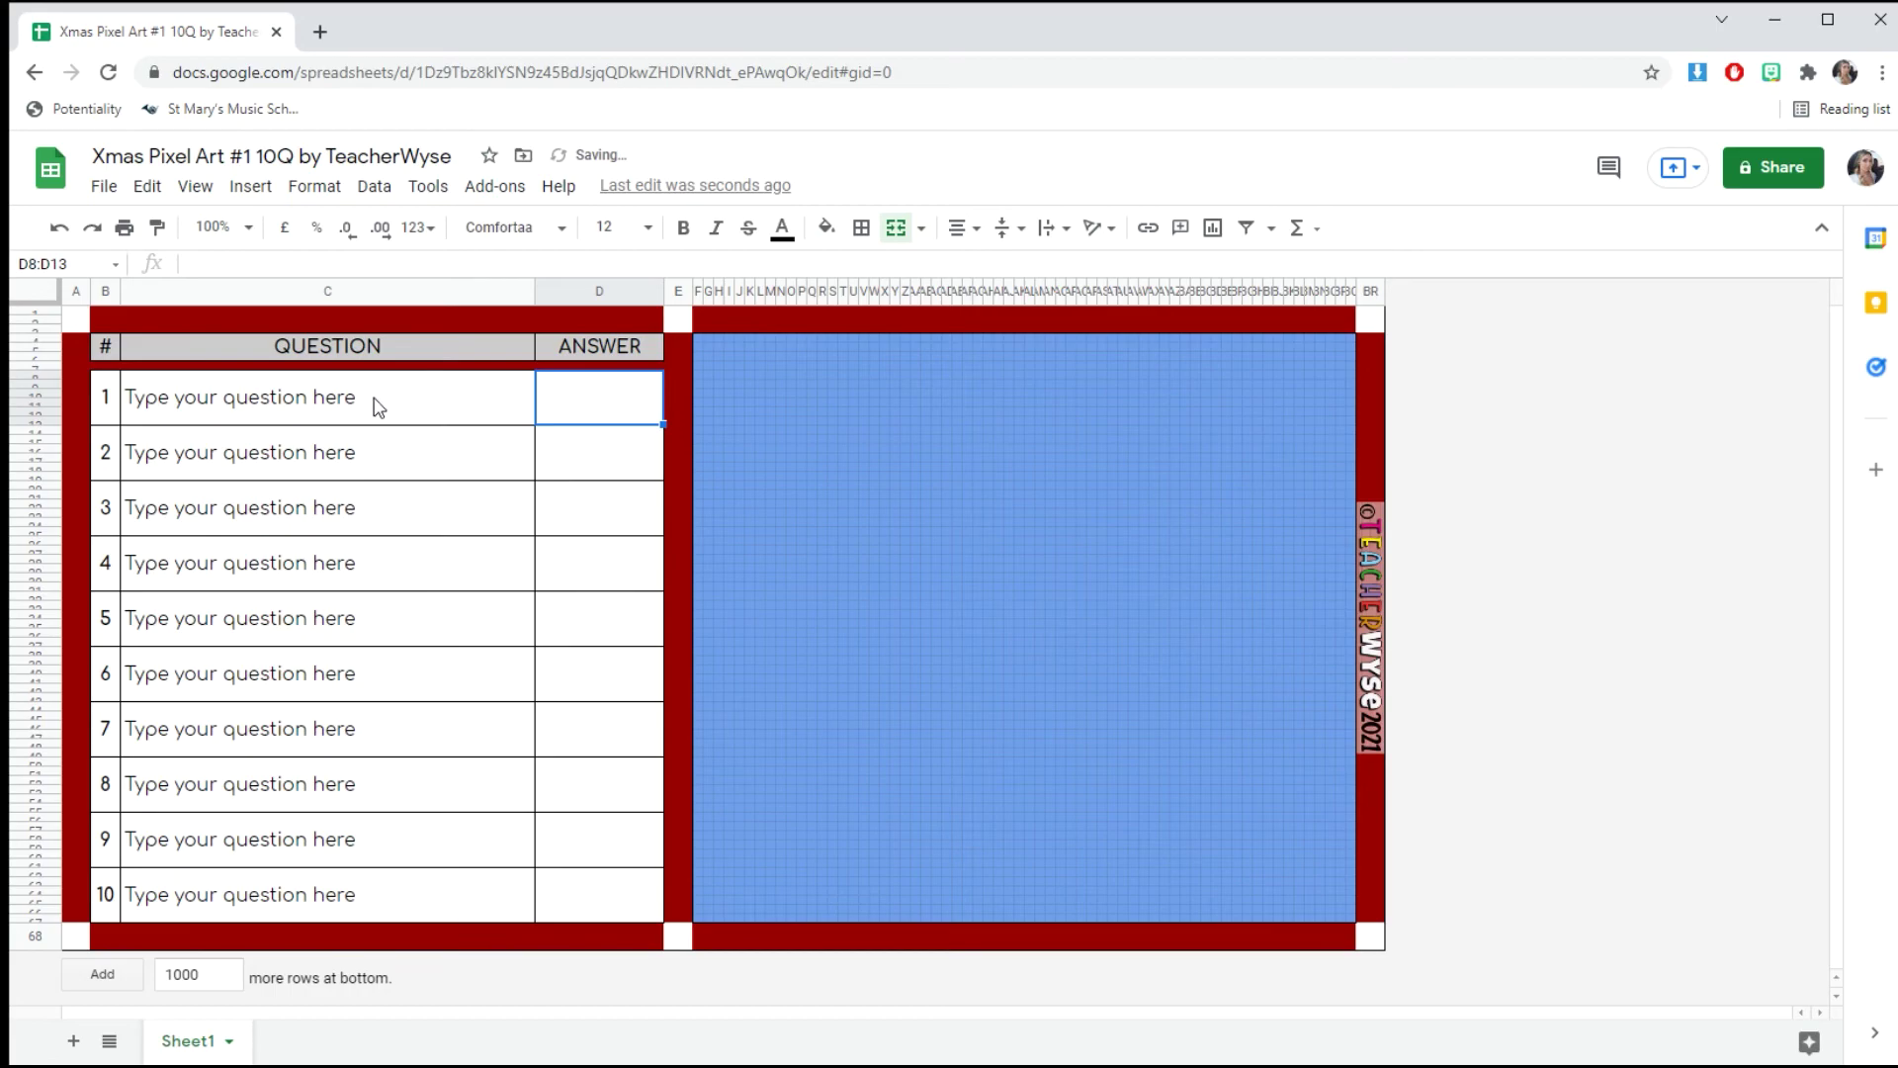
Review question 1's text and the emptied answer column, ending on the first answer cell.
{"action": "double_click", "coordinate": [384, 409]}
{"action": "left_click_drag", "start_coordinate": [353, 386], "coordinate": [98, 403]}
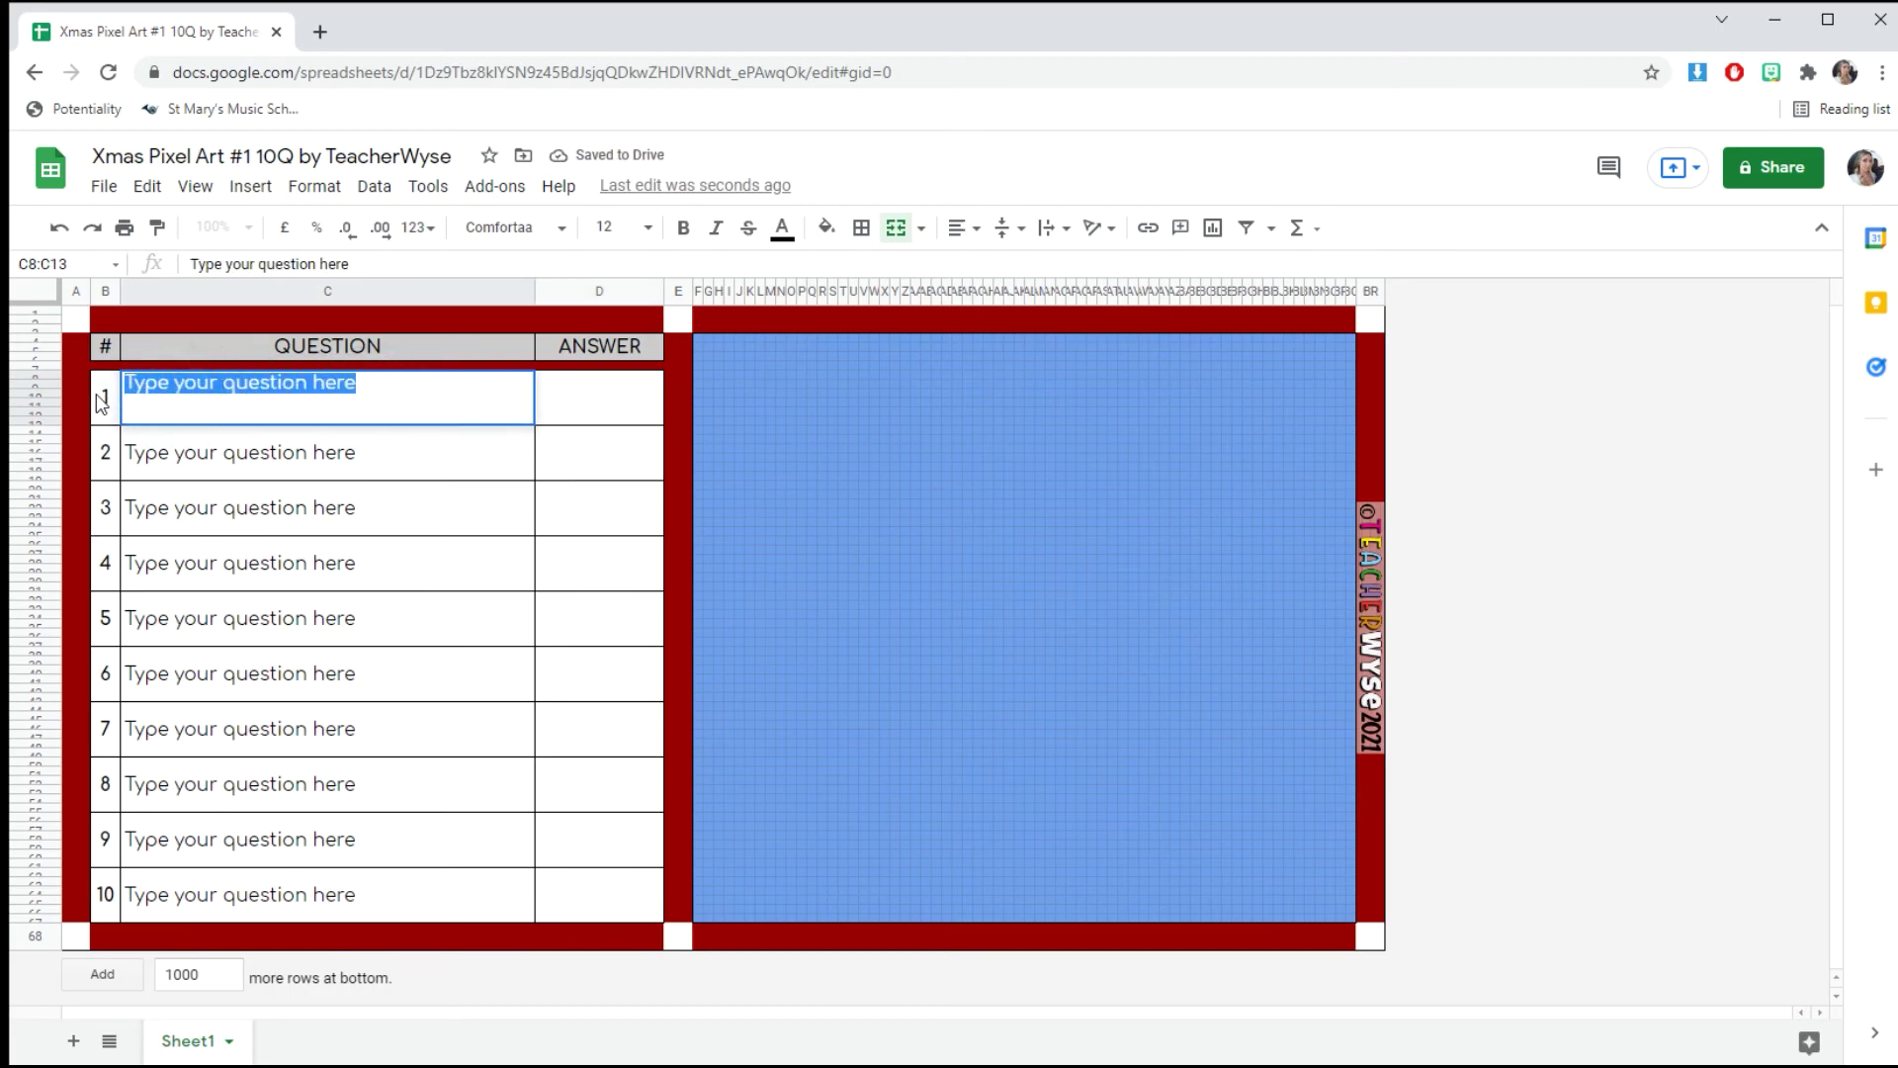
{"action": "left_click", "coordinate": [560, 406]}
{"action": "left_click", "coordinate": [890, 546]}
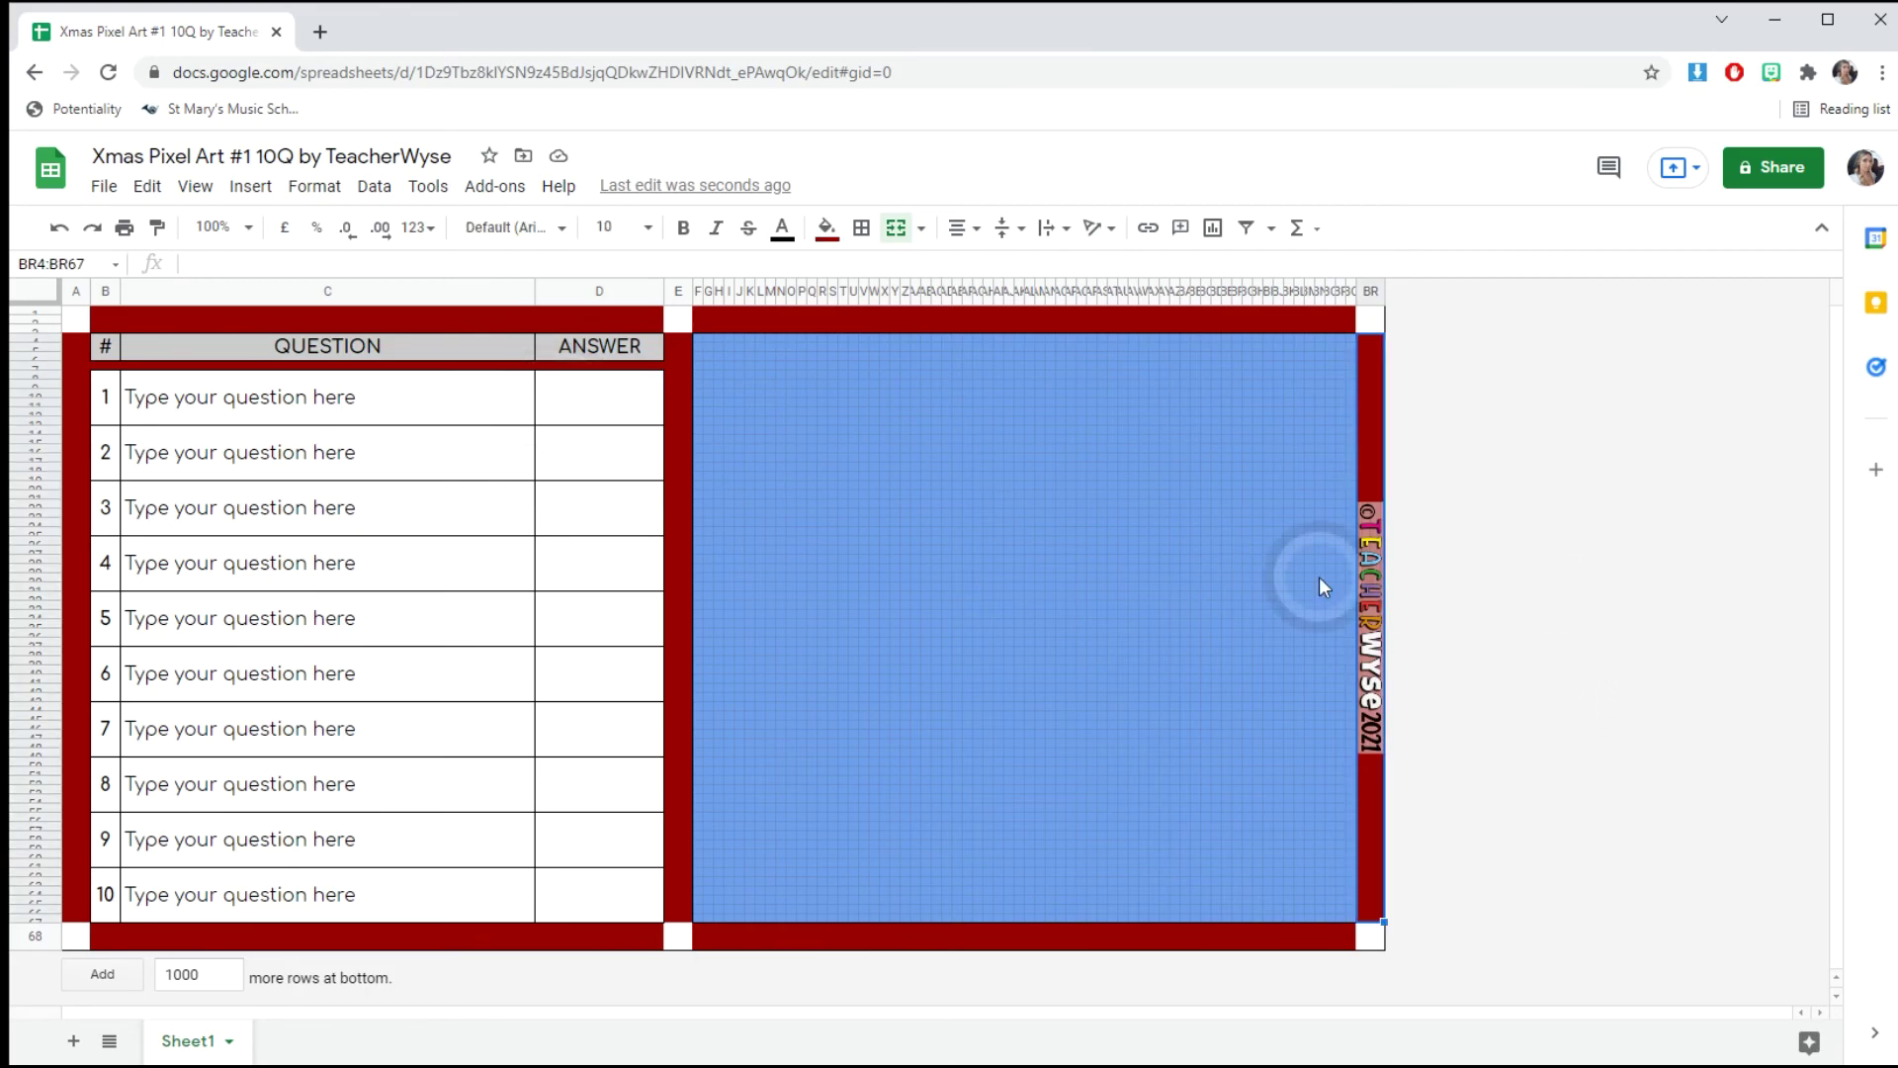
{"action": "left_click_drag", "start_coordinate": [591, 419], "coordinate": [581, 897]}
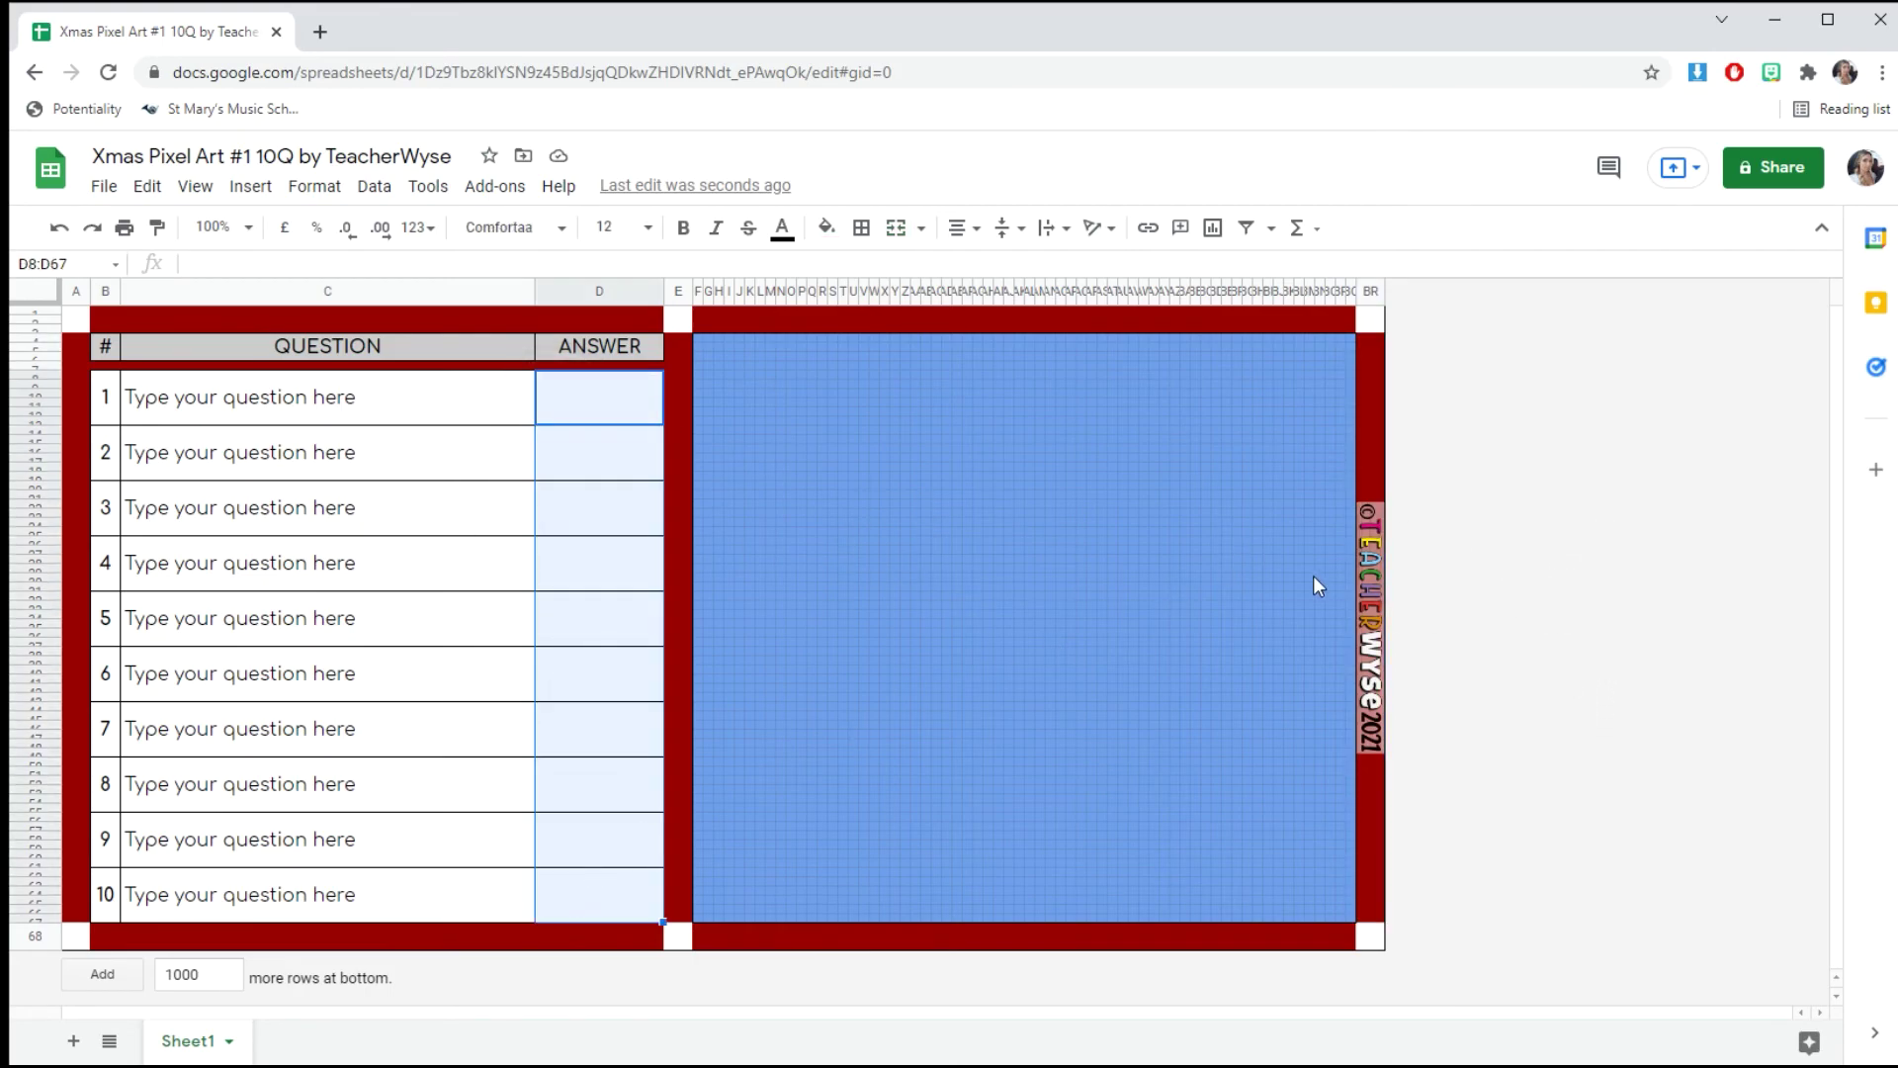
{"action": "left_click", "coordinate": [1549, 506]}
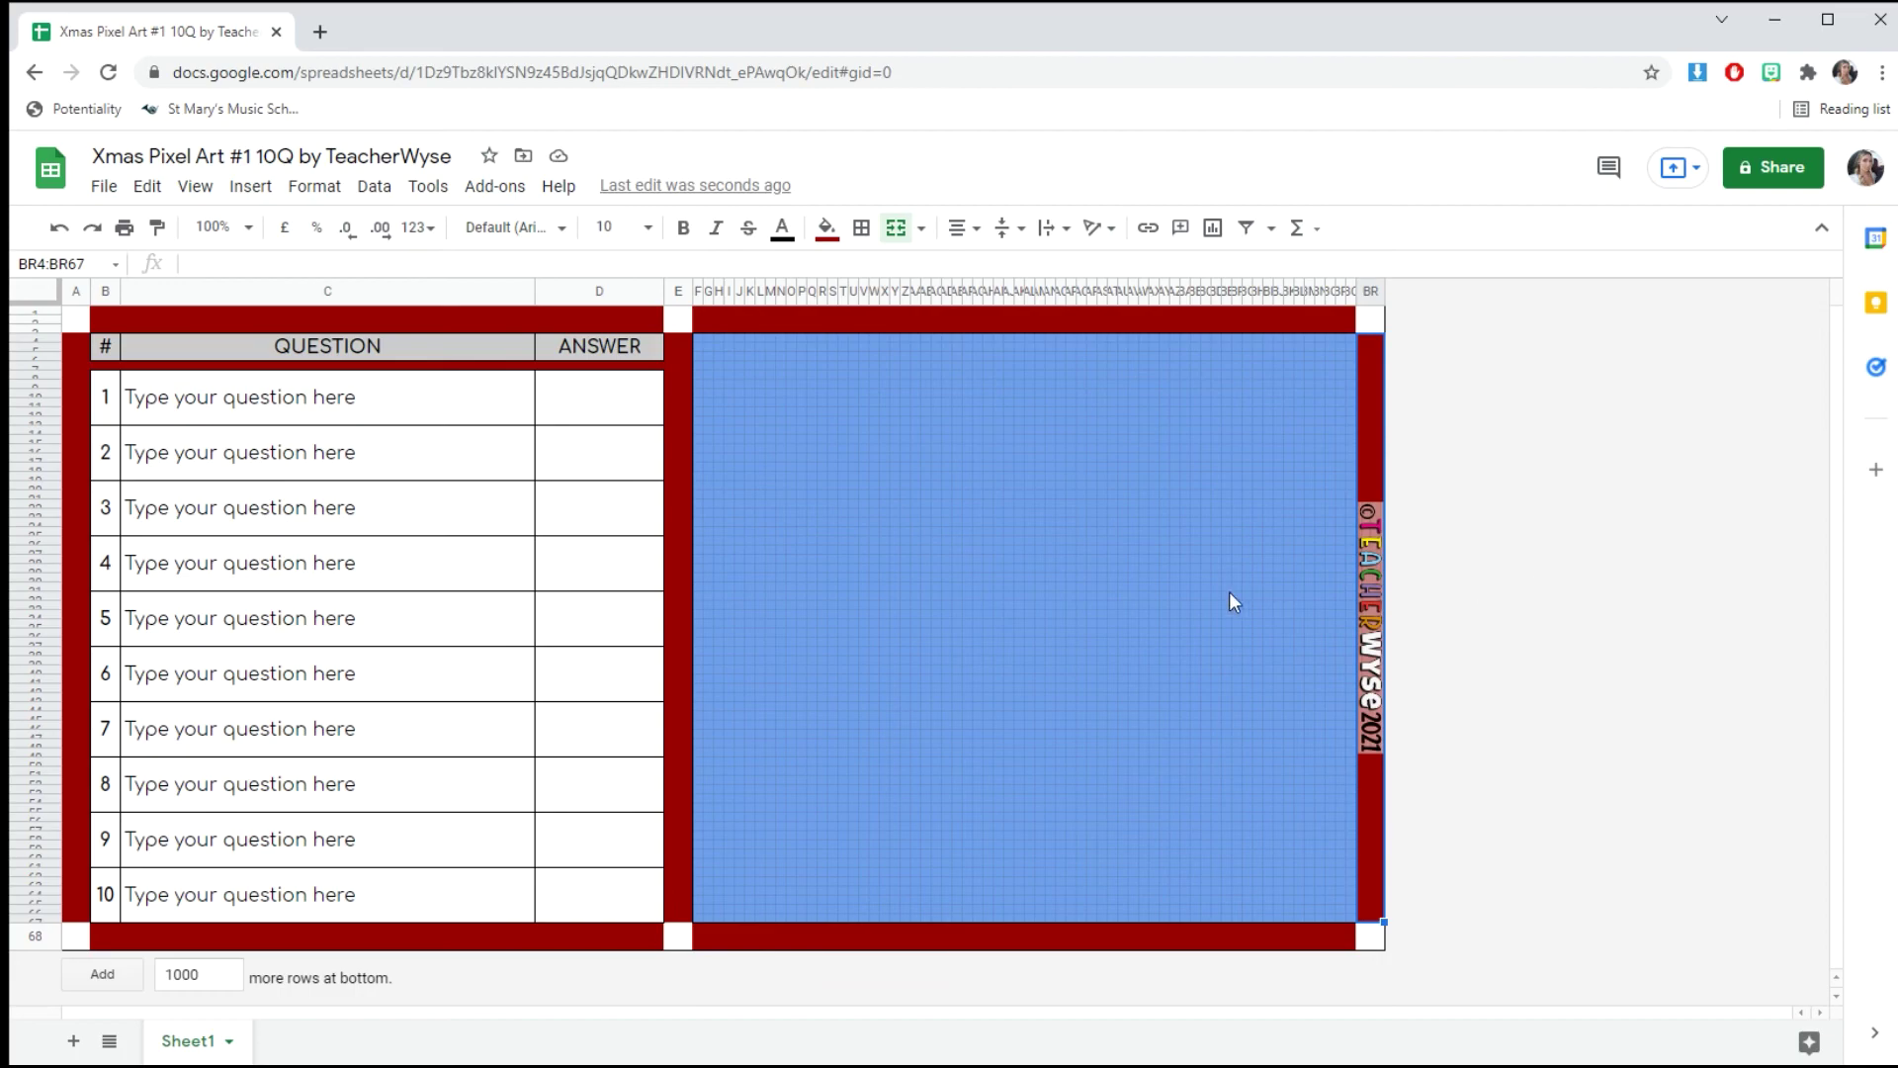
{"action": "left_click", "coordinate": [612, 405]}
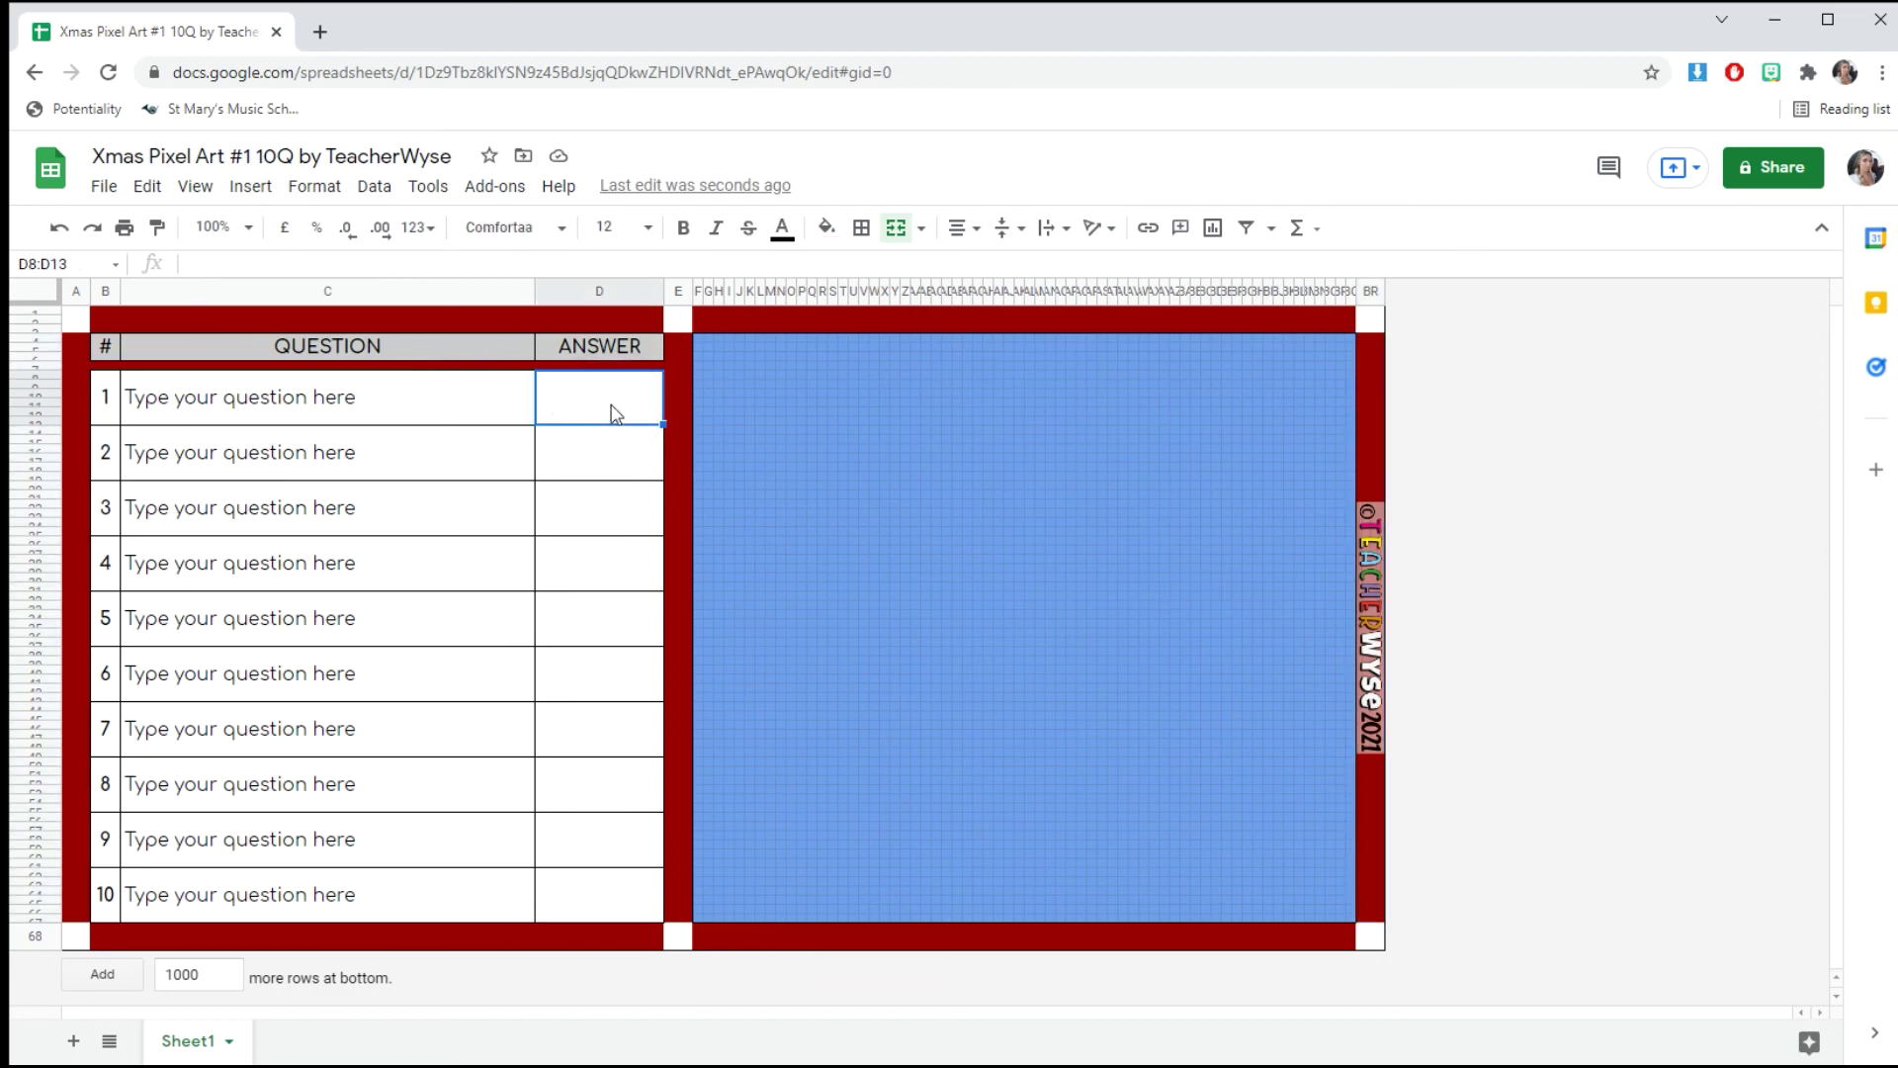